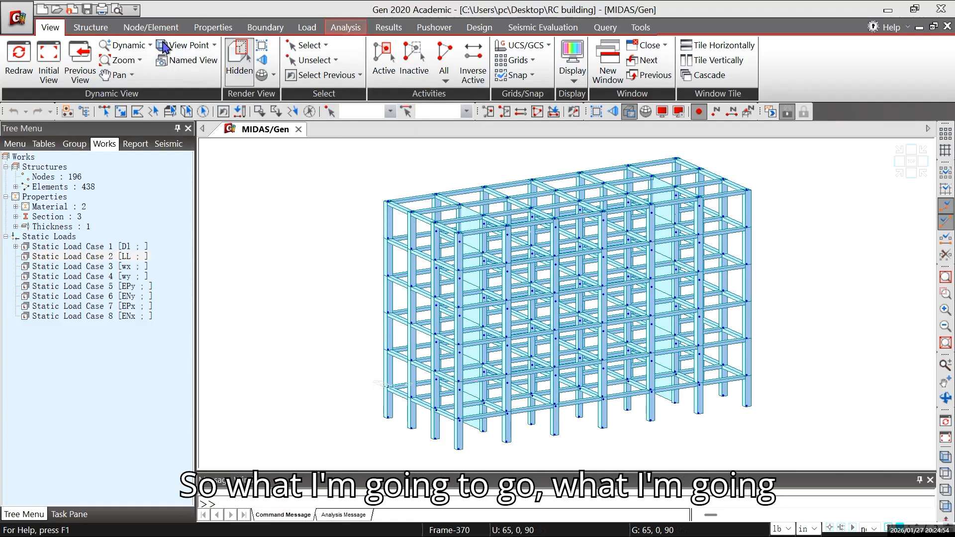
- Delete the dead load case Dl from the static load cases
left_click(306, 29)
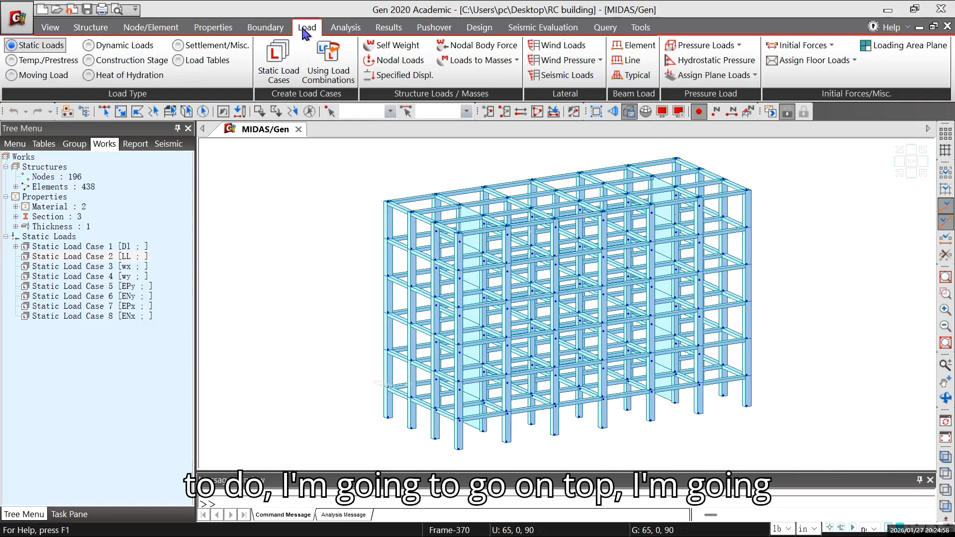
left_click(286, 76)
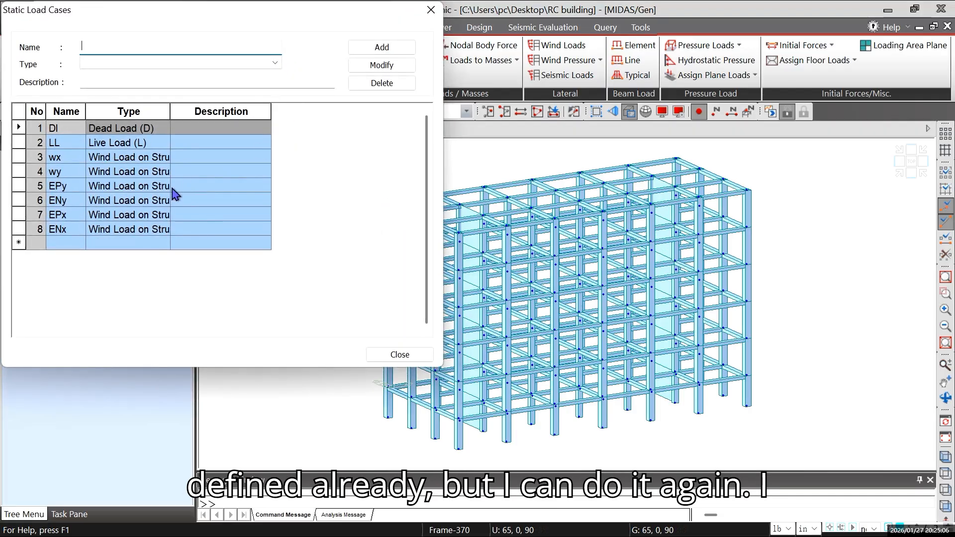
left_click(37, 230)
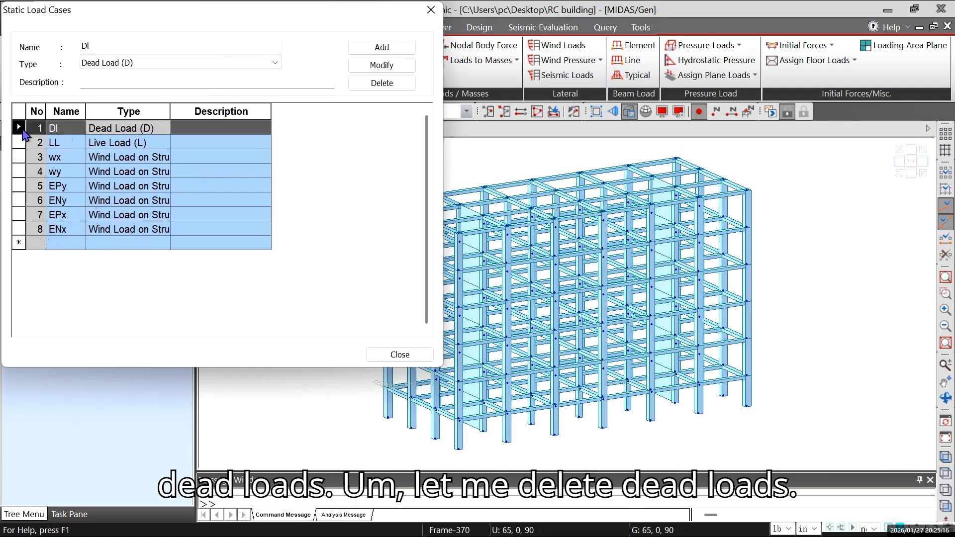
left_click(379, 83)
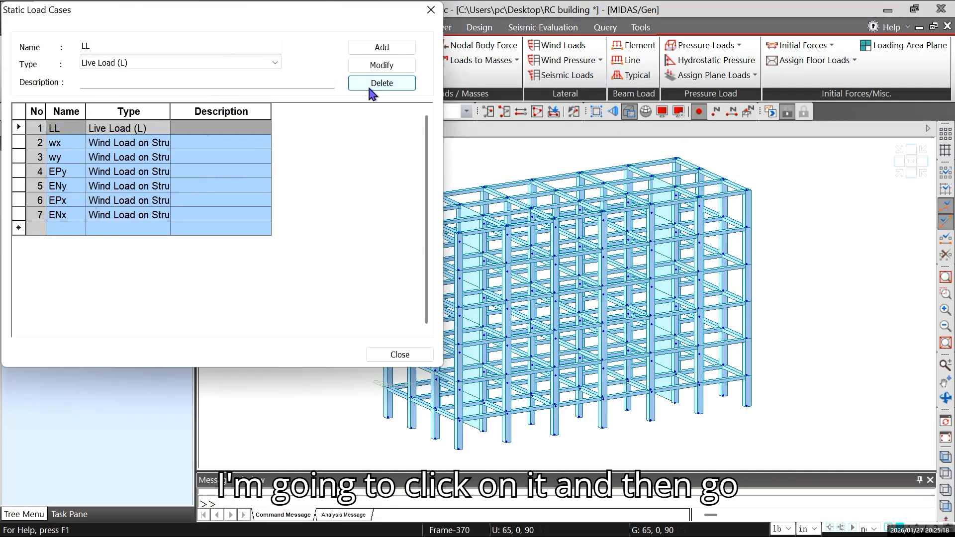
- Add a static load case named DL of type Dead Load (D), and widen the Type column in the case list
left_click(245, 48)
key("BackSpace")
key("BackSpace")
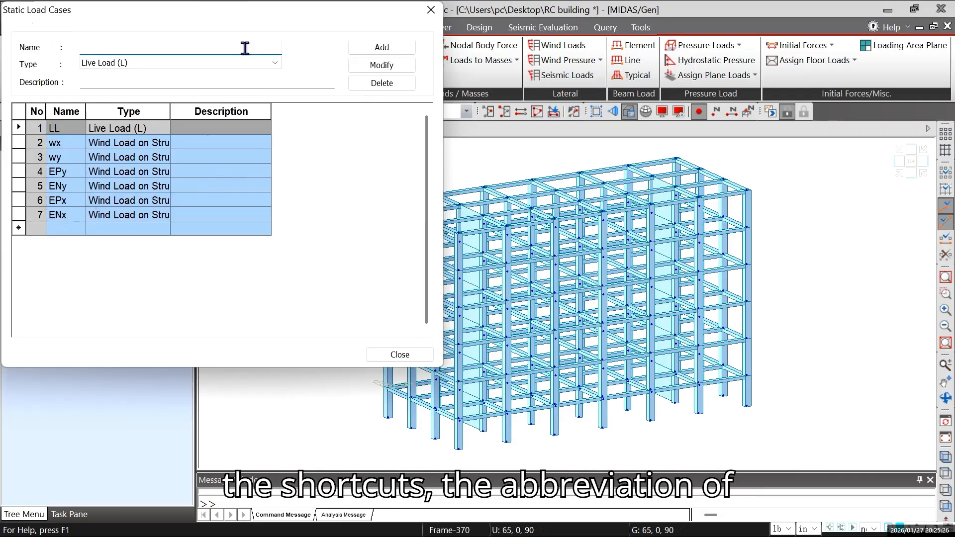
type("DL")
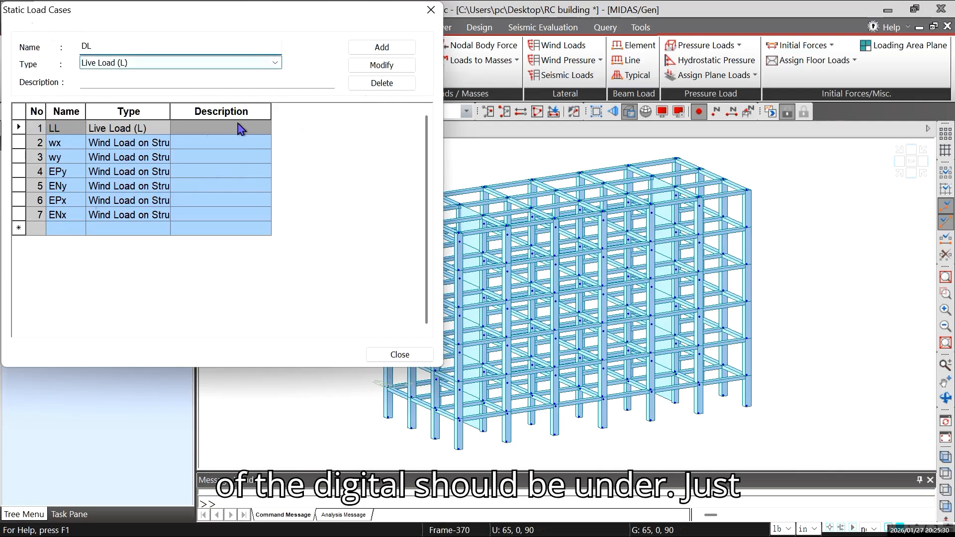
left_click(143, 66)
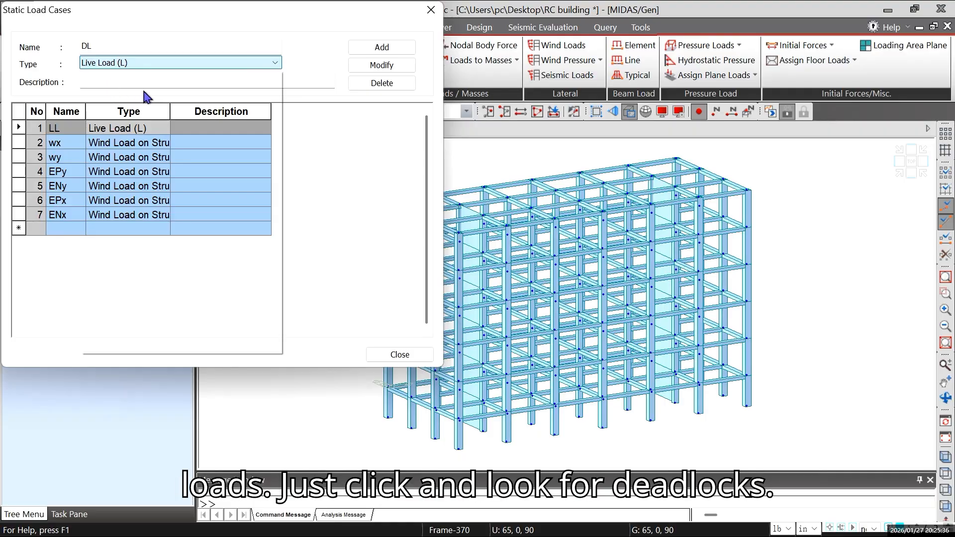
scroll(144, 91, "up", 1)
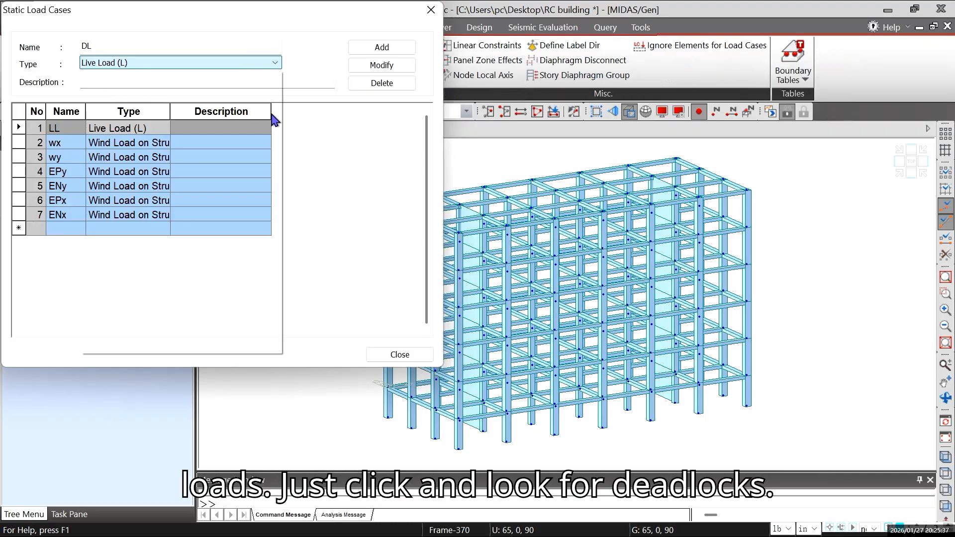
left_click(112, 83)
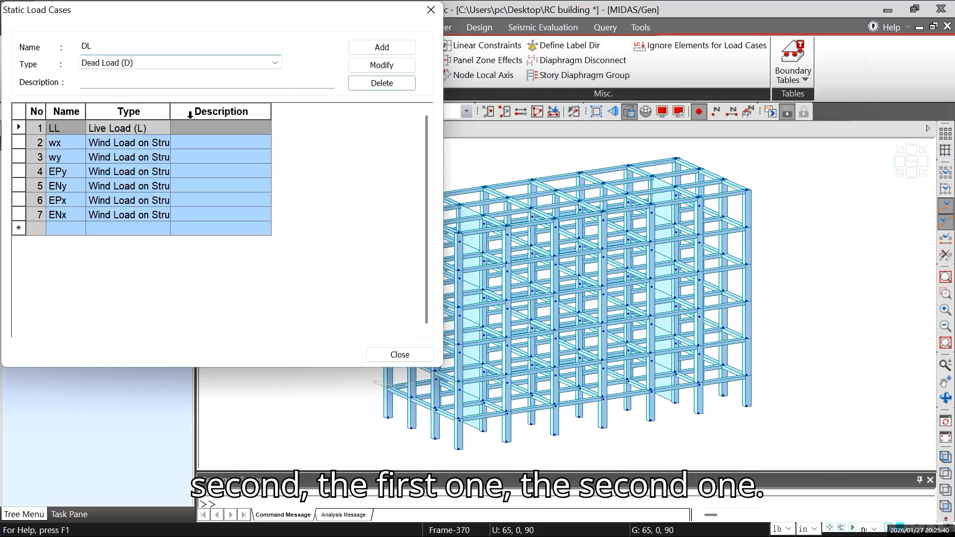
left_click(381, 48)
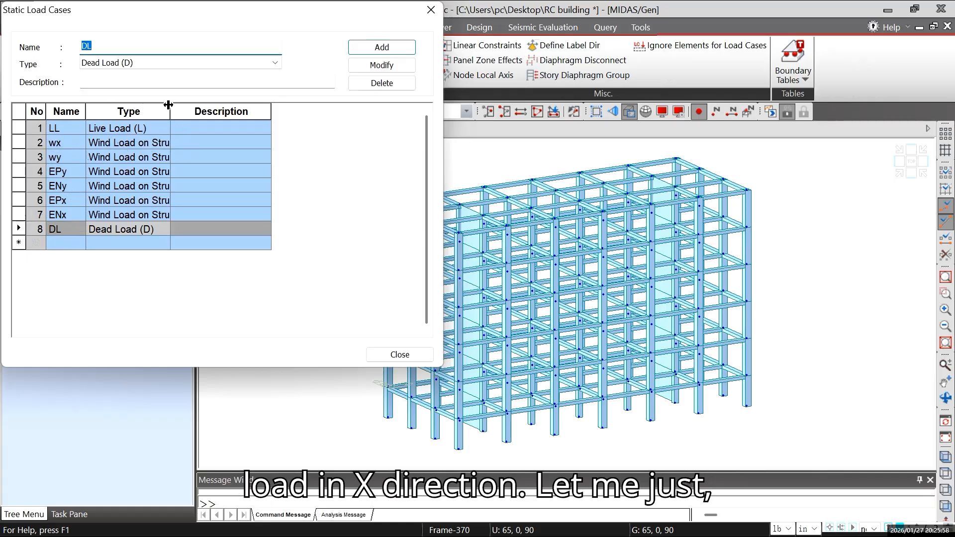
left_click_drag(170, 105, 217, 102)
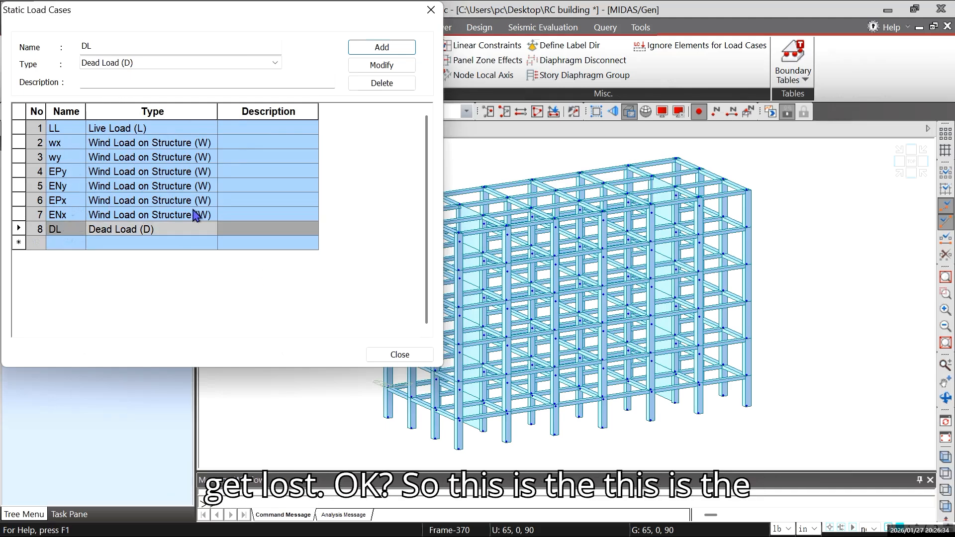
left_click(415, 356)
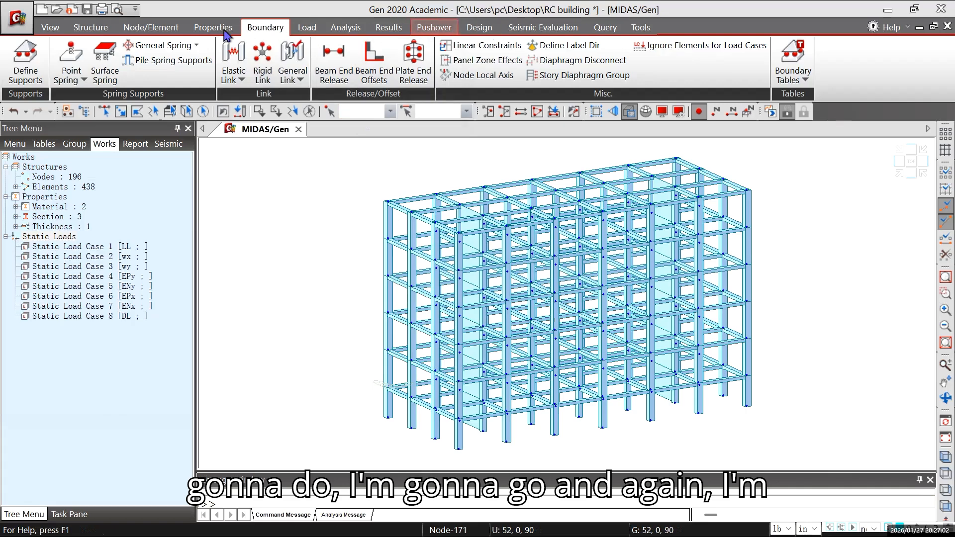
- Add a self weight with a Z factor of -1.04 to load case LL, and save the model
left_click(304, 28)
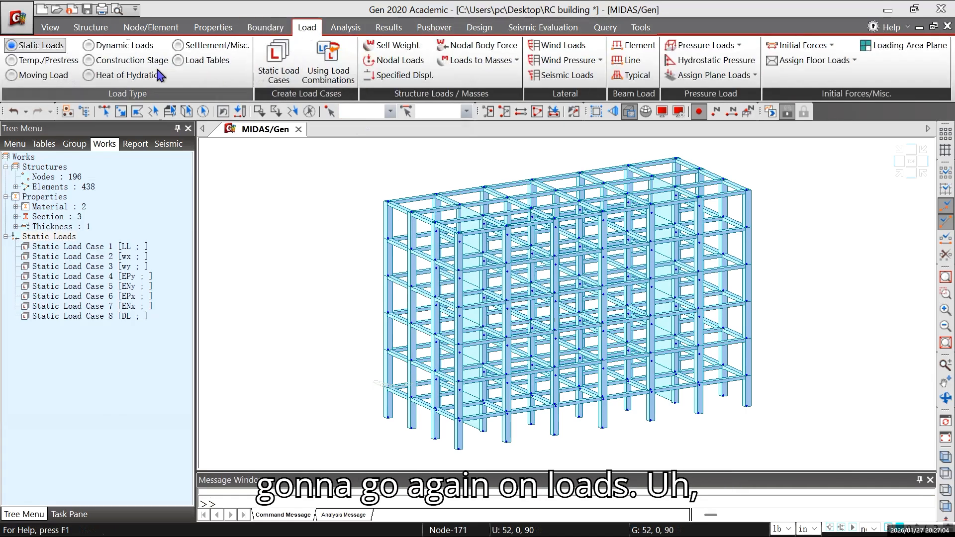
left_click(398, 49)
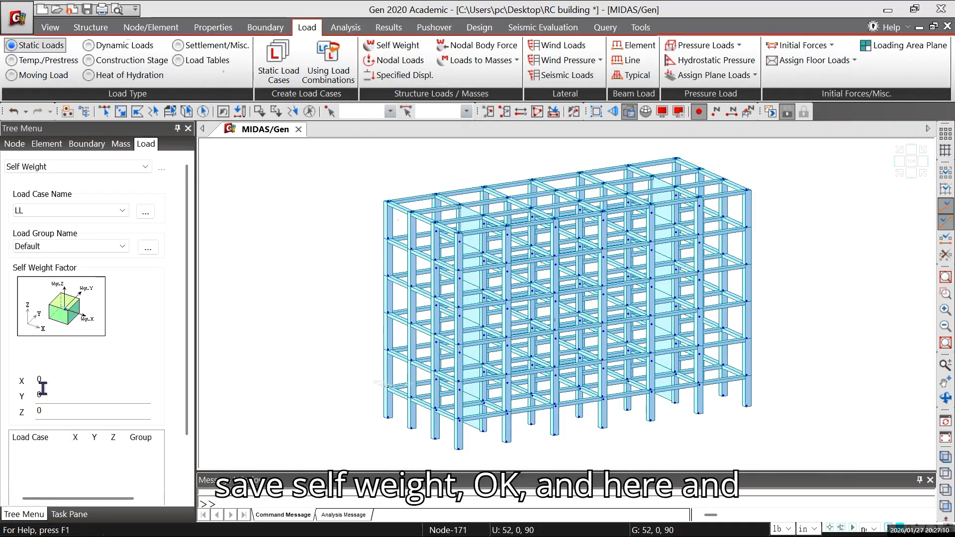
left_click_drag(187, 252, 197, 317)
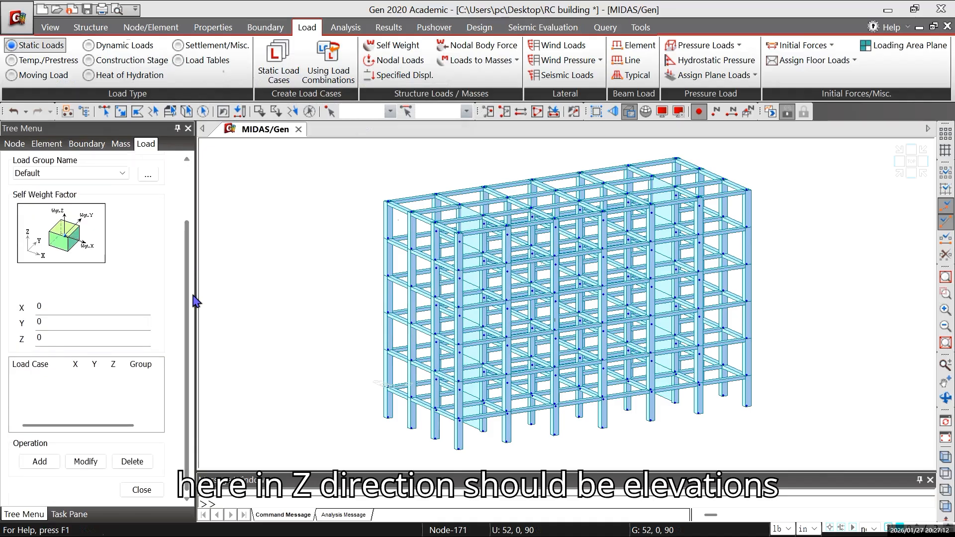
left_click(78, 343)
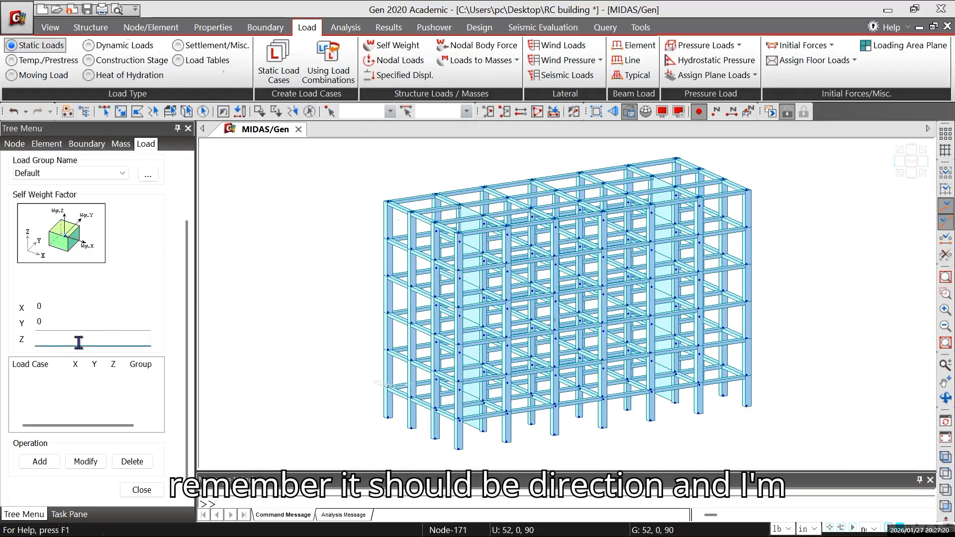
type("-1.04")
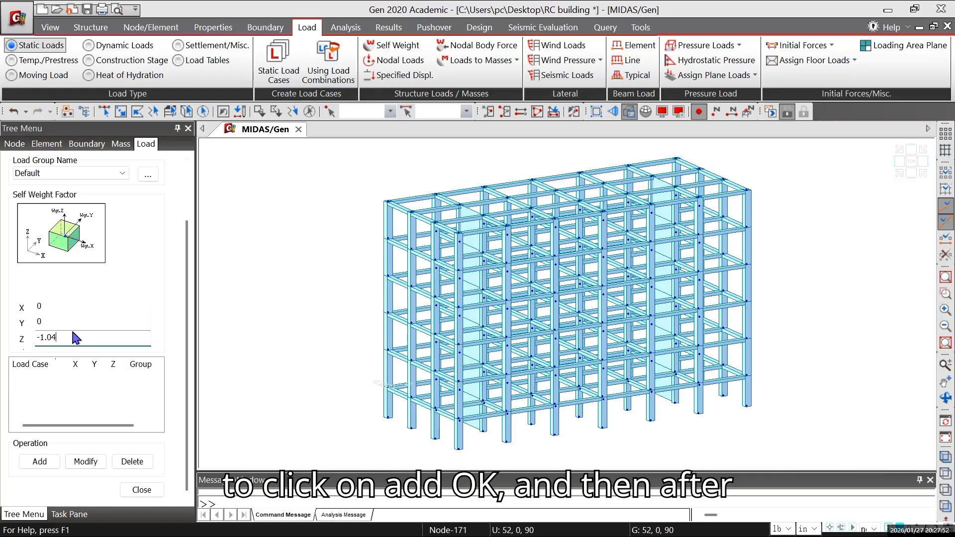
left_click(41, 460)
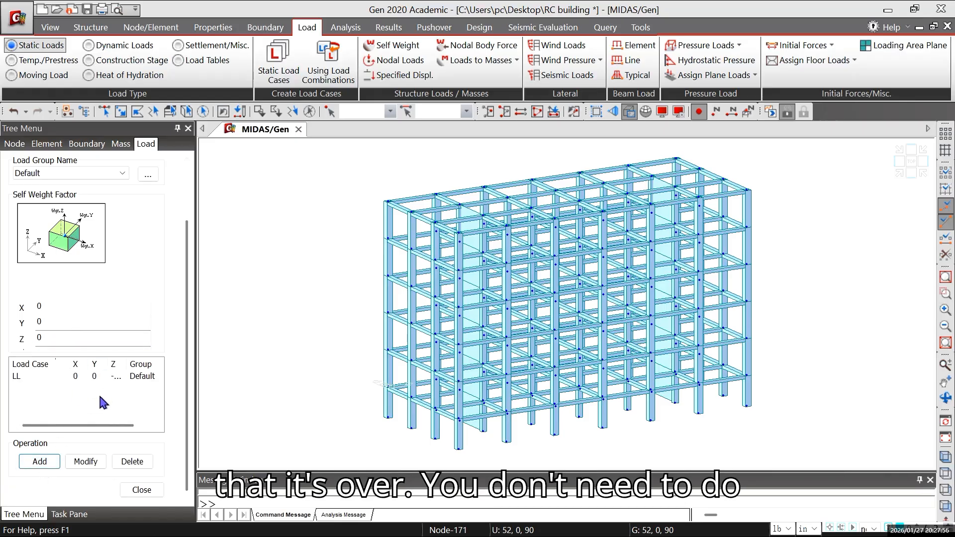
left_click(142, 490)
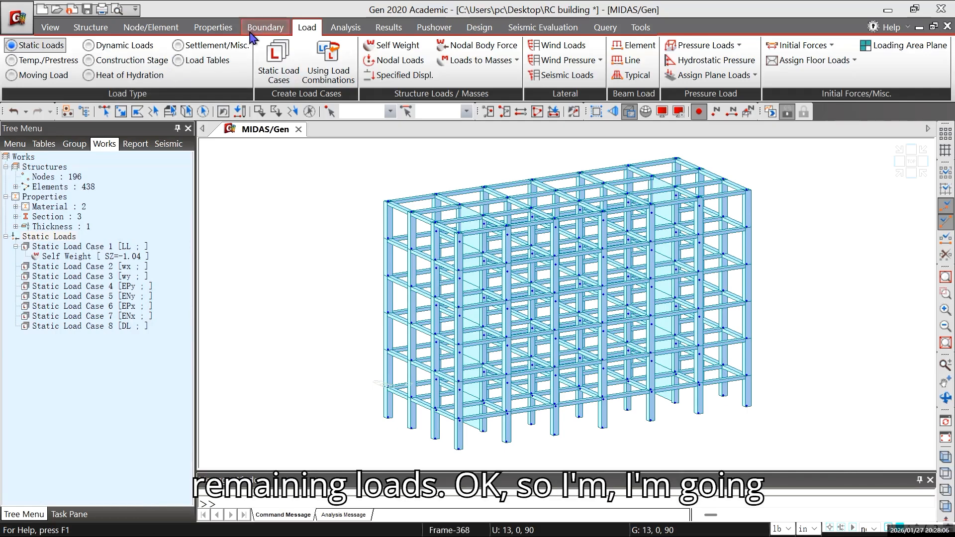
key("ctrl+s")
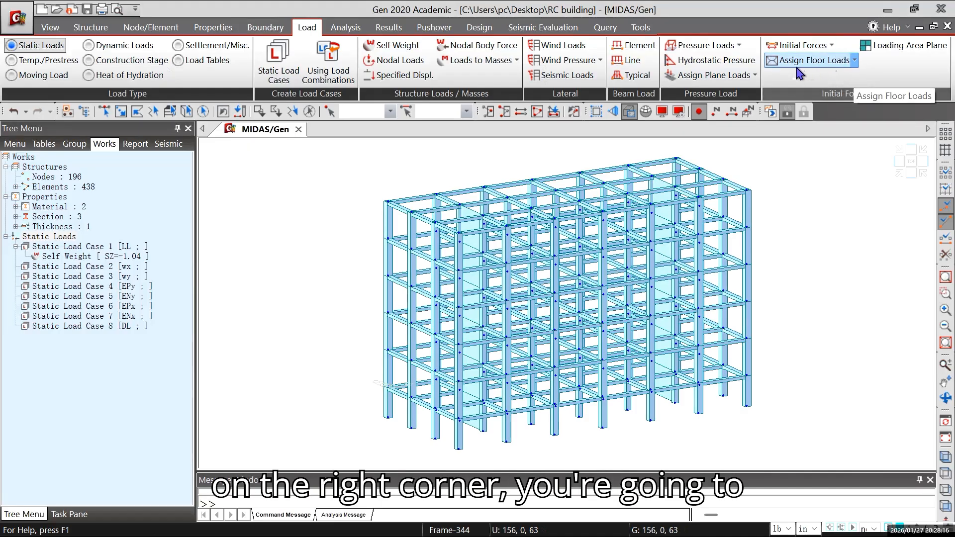
- Begin defining a floor load type and name it floor_load
left_click(855, 61)
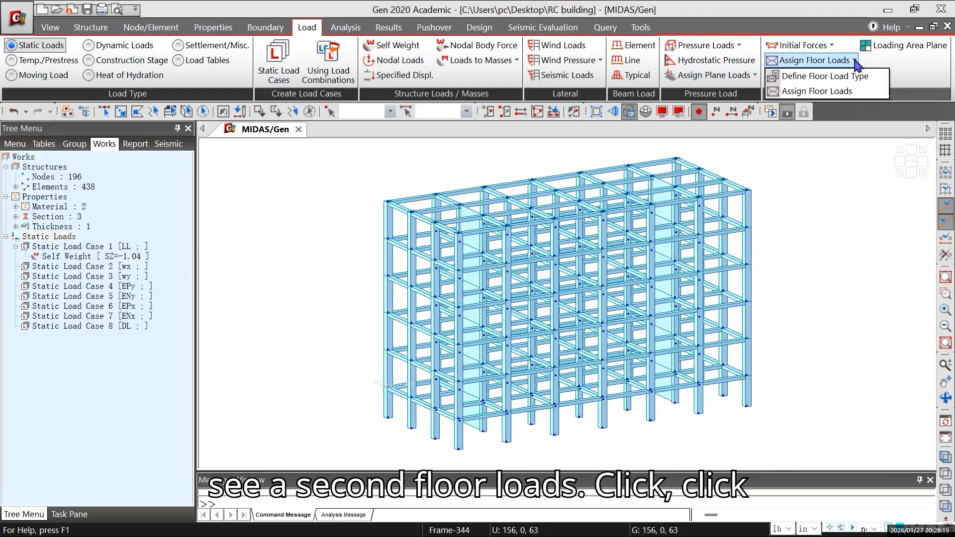
left_click(803, 78)
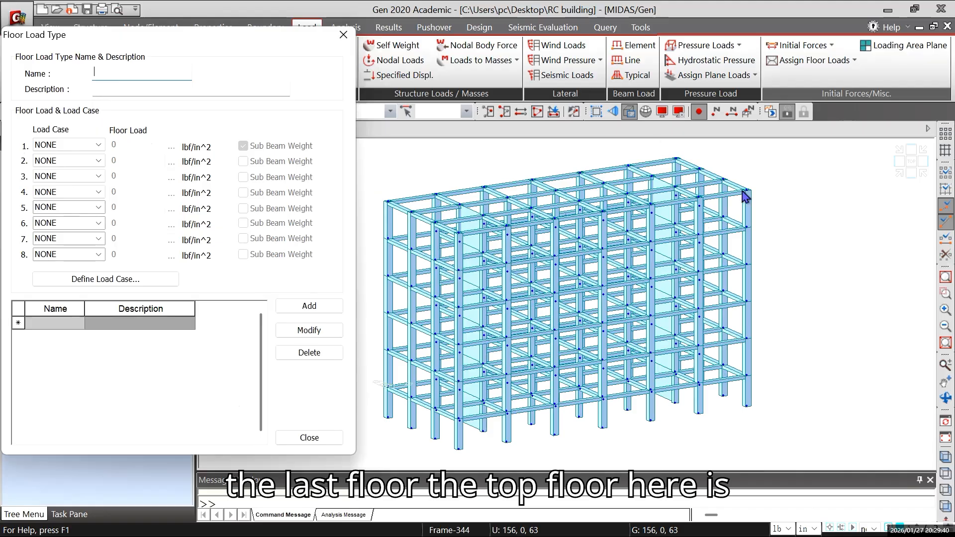
left_click(108, 77)
type("fl")
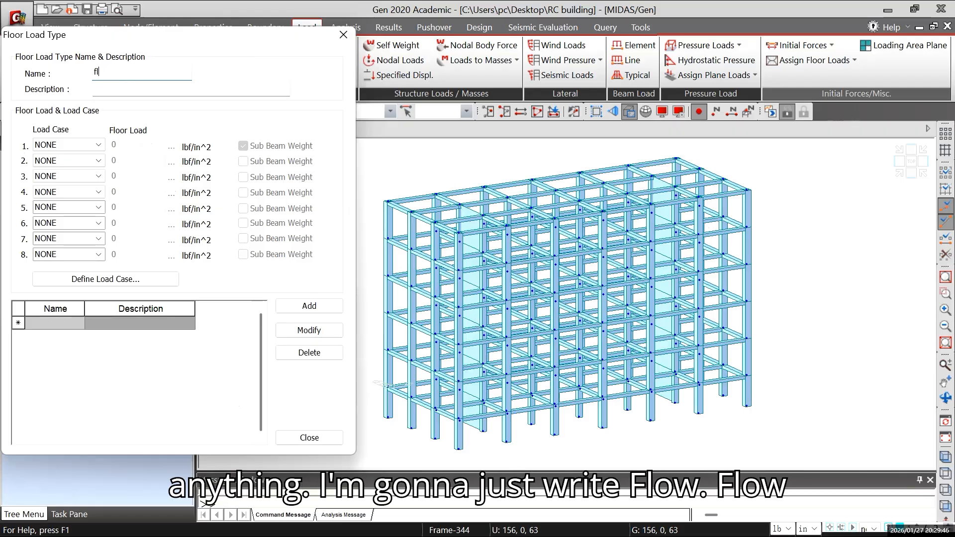
type("oor loa")
key("BackSpace")
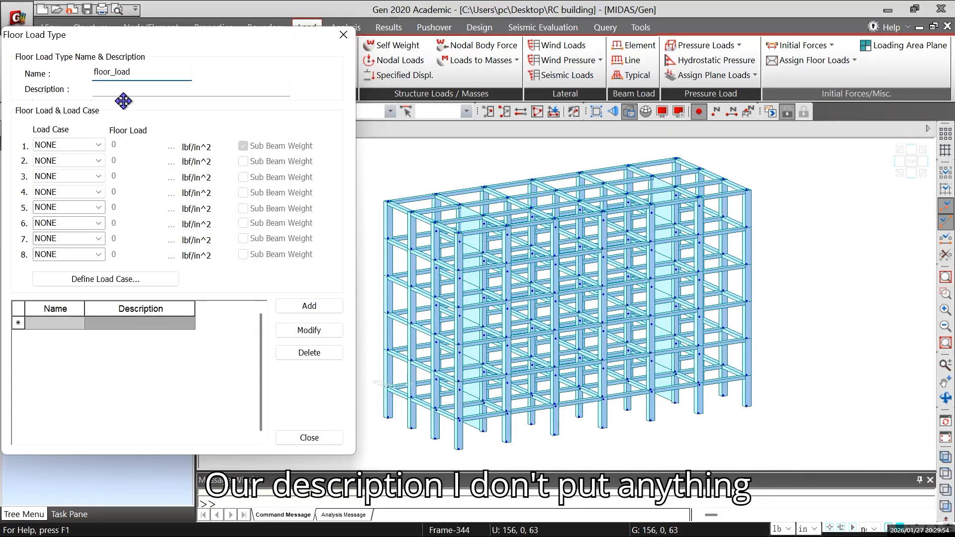
- Assign load case DL to the first row and LL to the second row of the floor load type
left_click(102, 145)
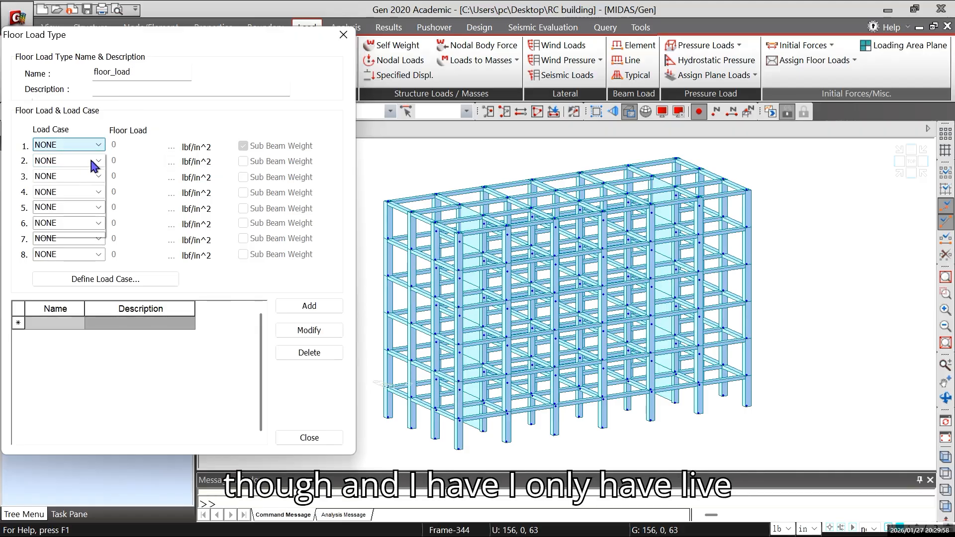
left_click(97, 168)
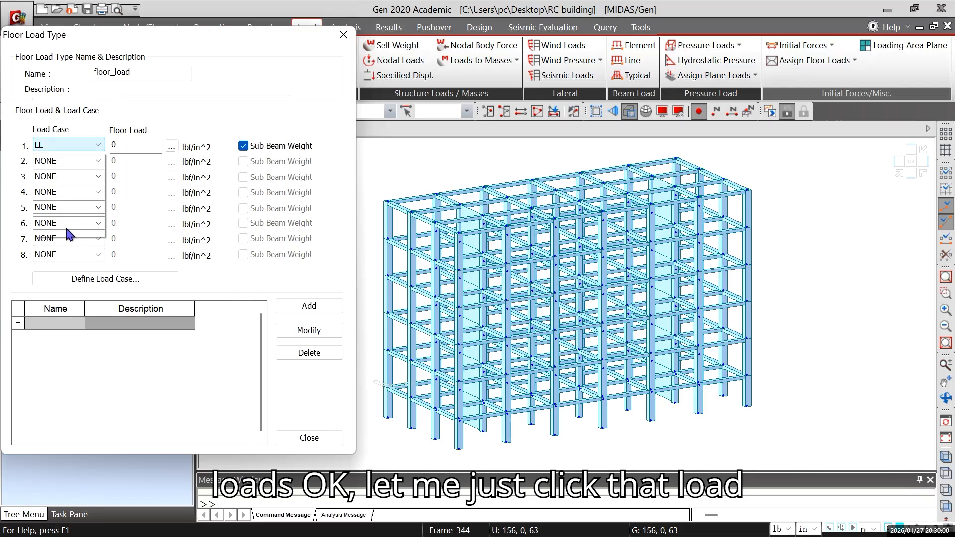
left_click(66, 229)
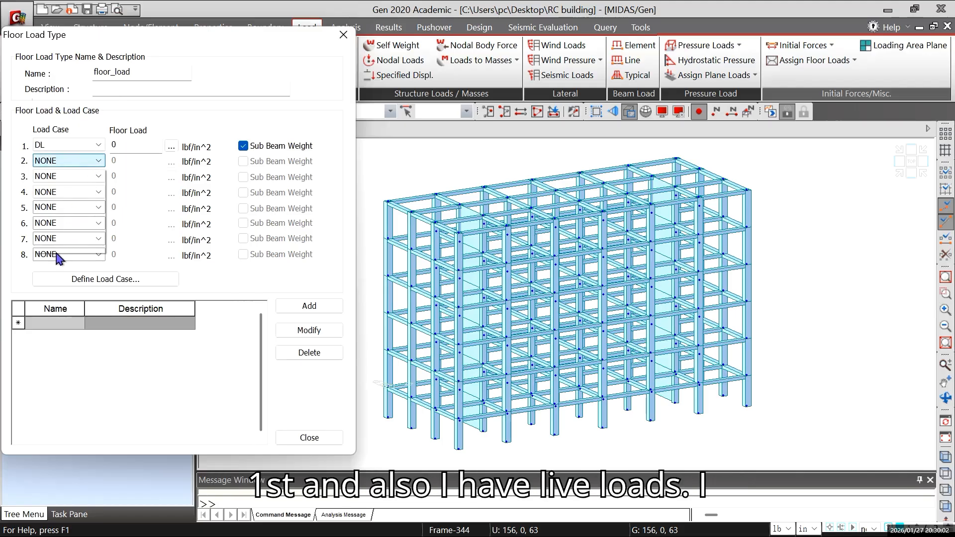
left_click(60, 183)
left_click(154, 159)
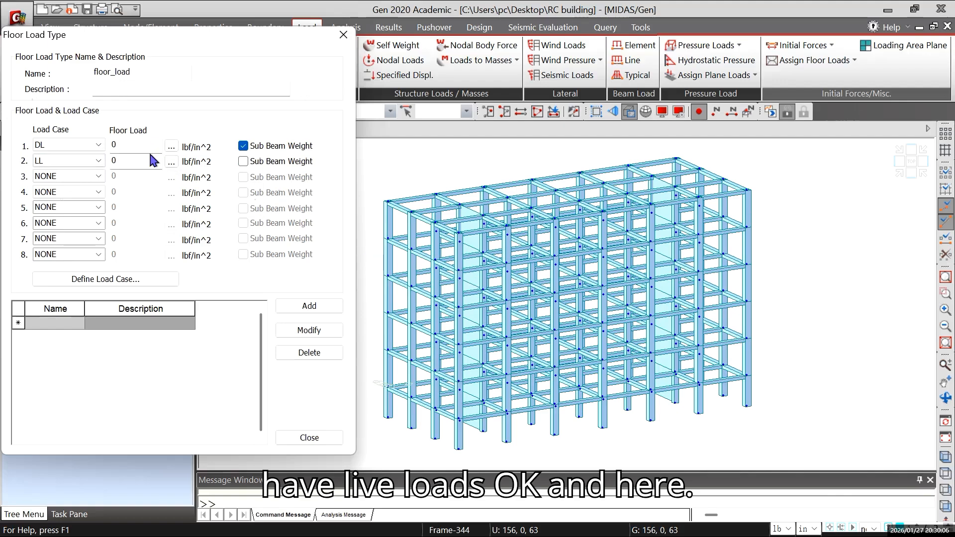
- Set the floor load to -25 for DL and -45 for LL, and add the floor_load type to the list
left_click(138, 150)
key("BackSpace")
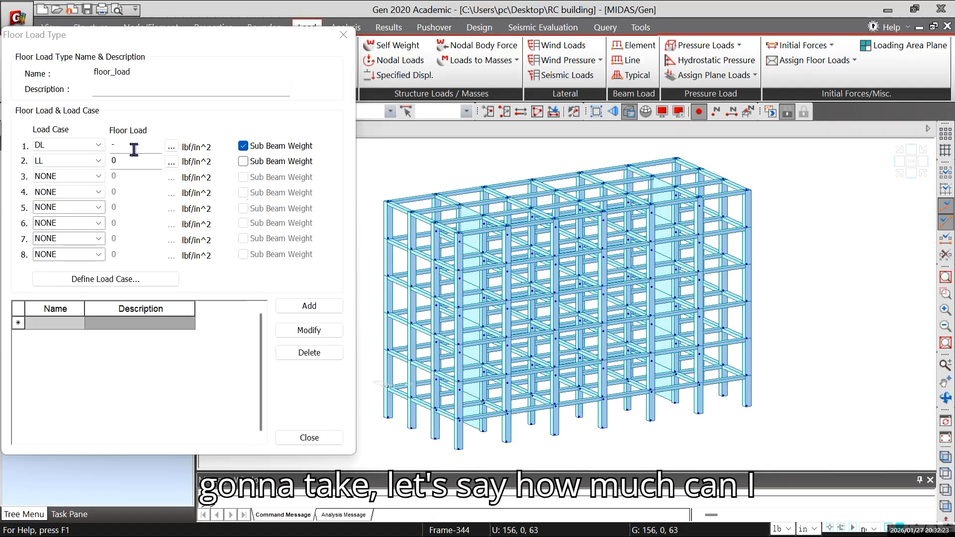
left_click(133, 149)
type("-25")
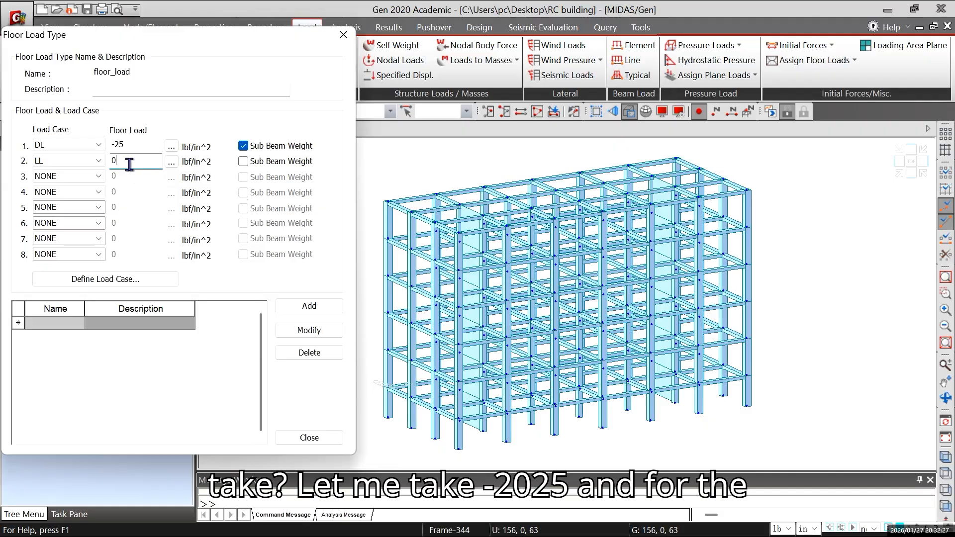
type("-")
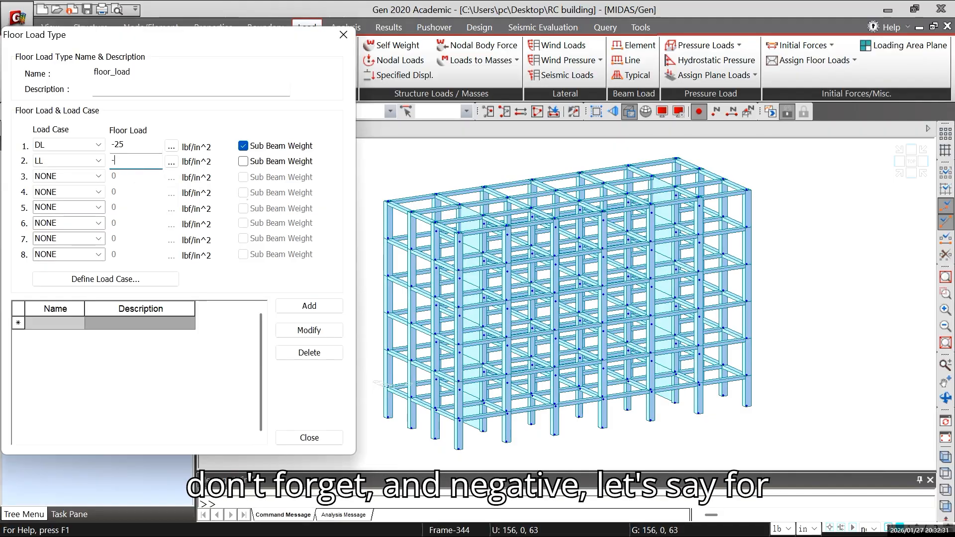
type("45")
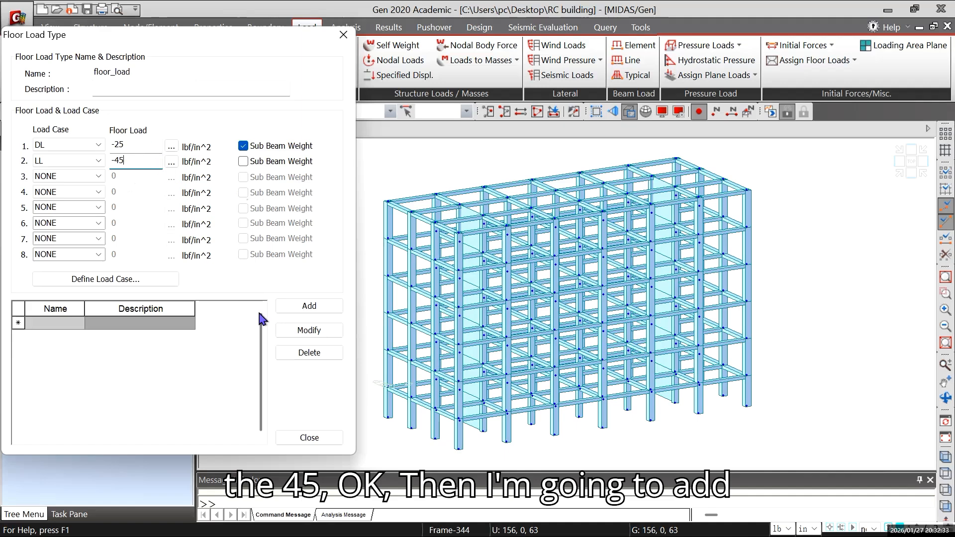
left_click(306, 313)
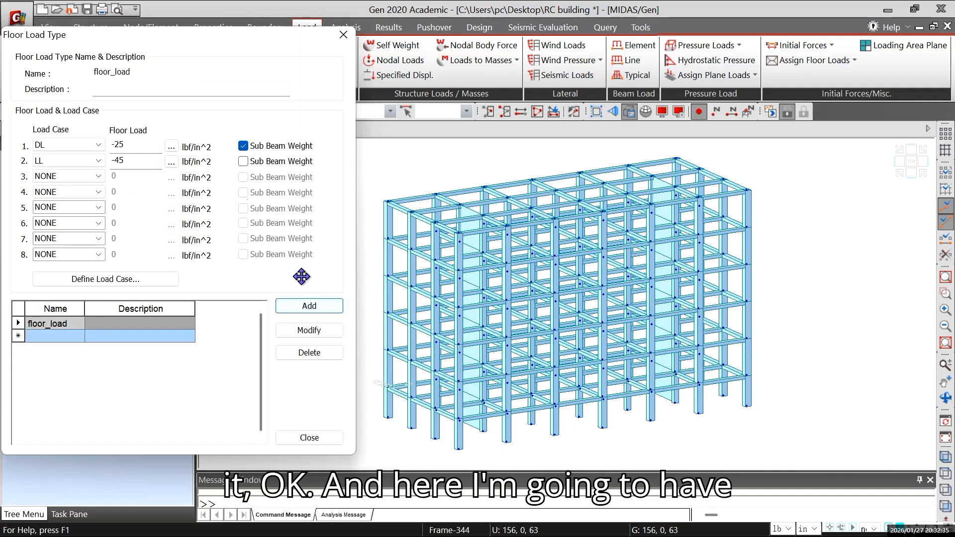
- Change the name for the next floor load type to roof_load
left_click(110, 71)
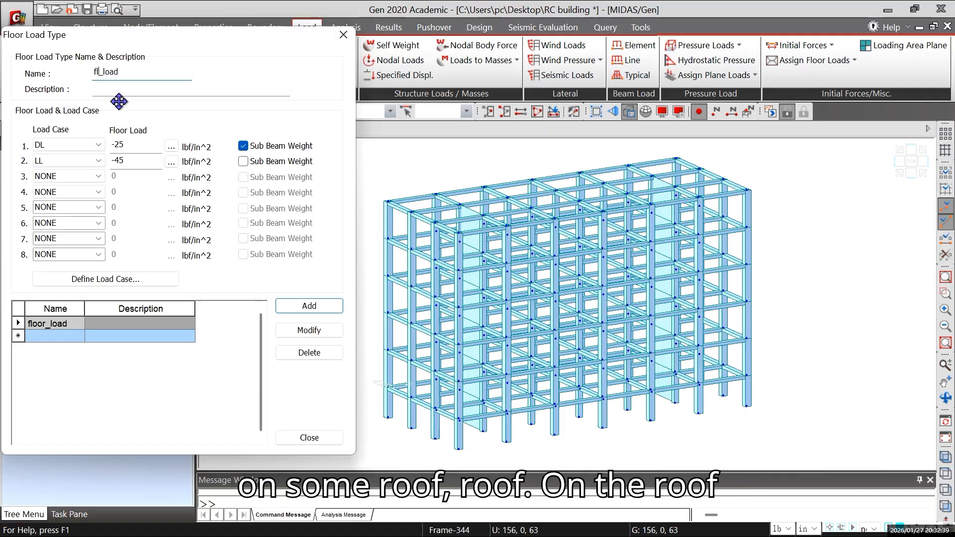
key("BackSpace")
type("rood")
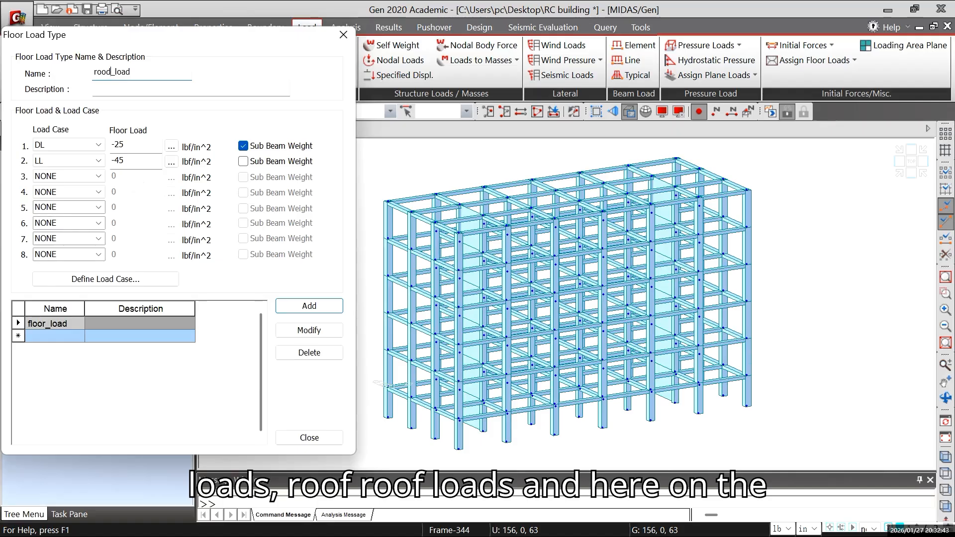
key("BackSpace")
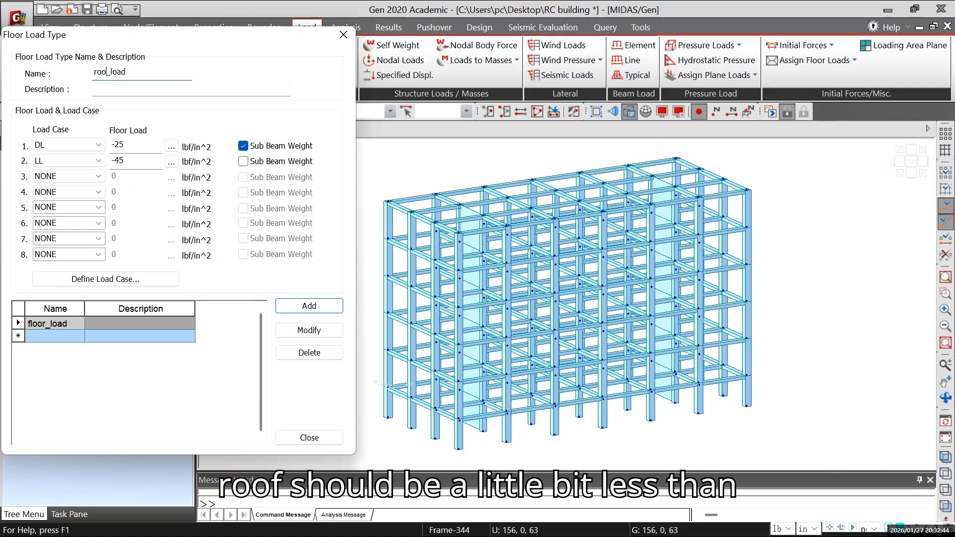
- Set the floor load to -10 for DL and -20 for LL, add the roof_load type to the list and close the definition
left_click(144, 146)
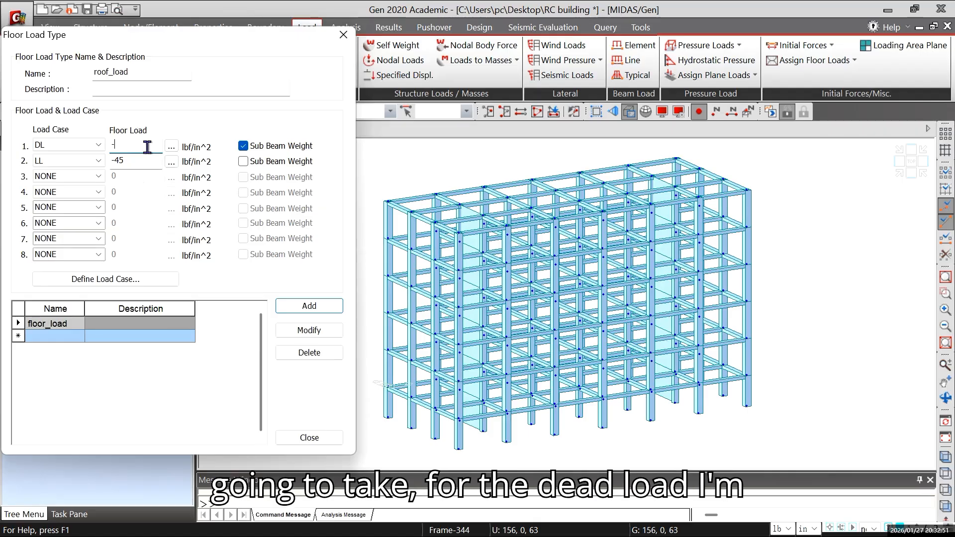
type("10")
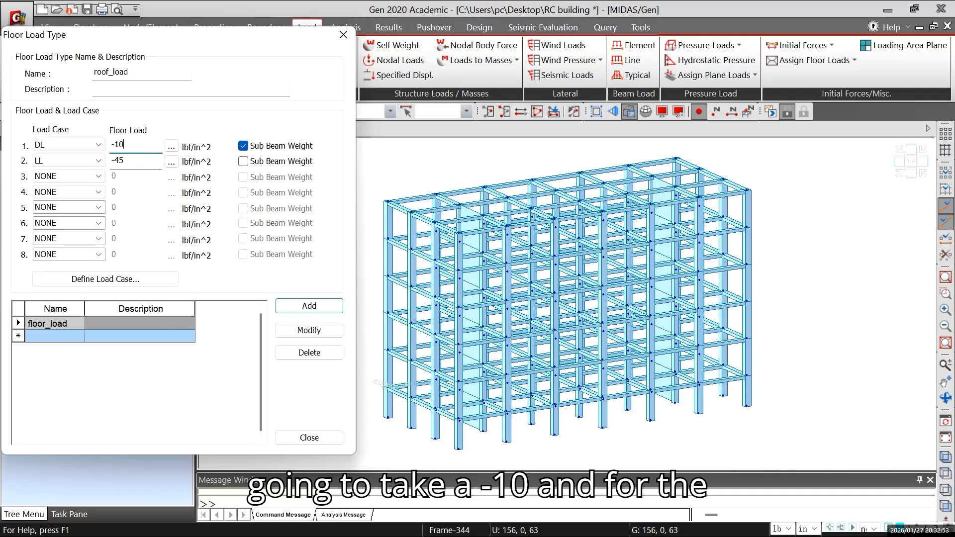
left_click(143, 163)
type("-")
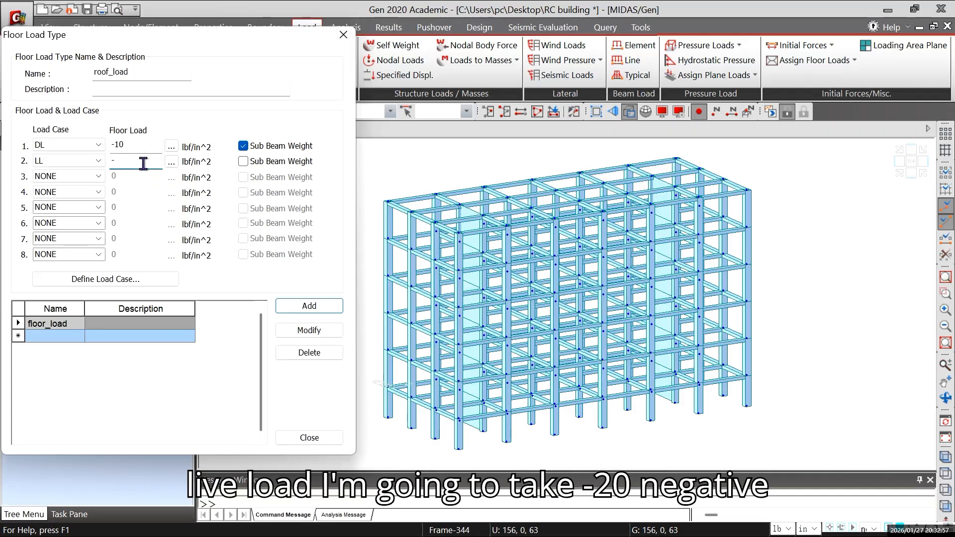
type("20")
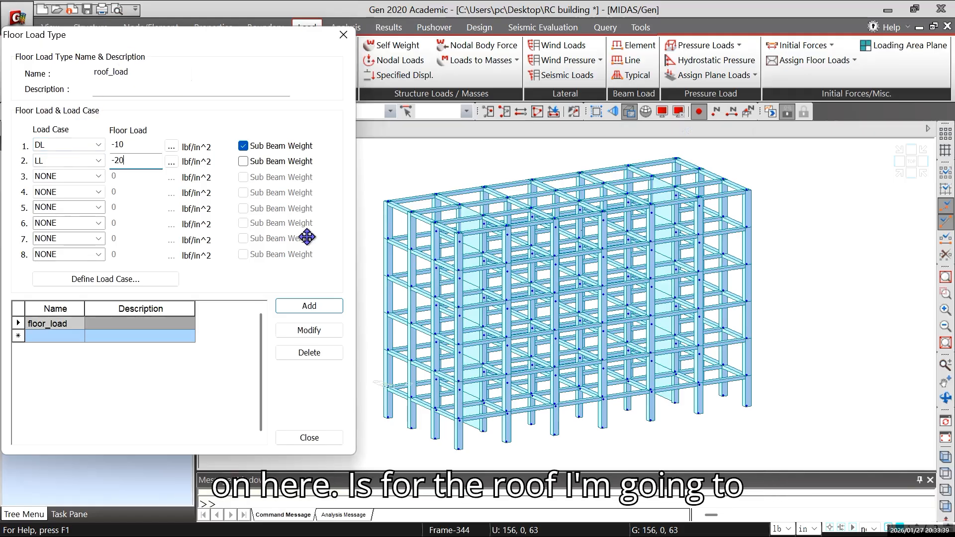
left_click(309, 306)
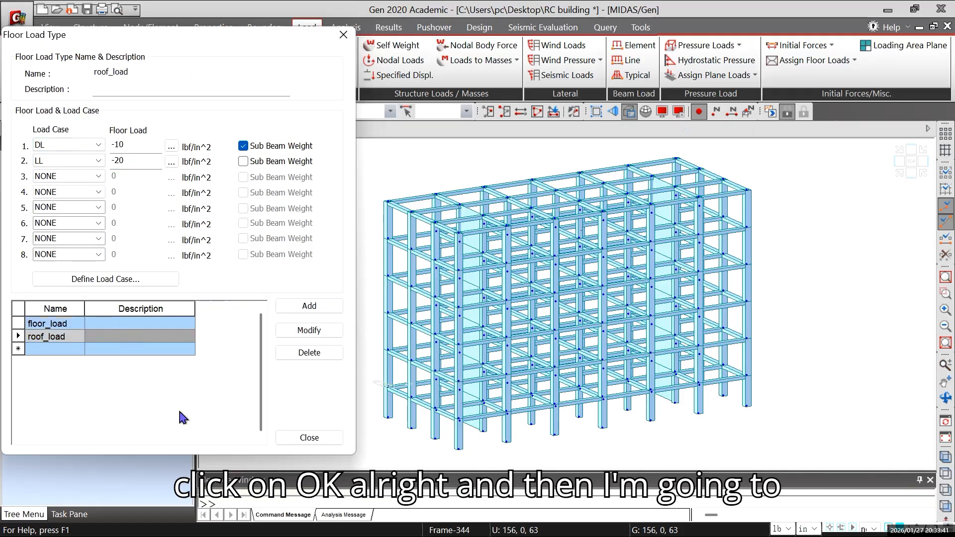
left_click(309, 438)
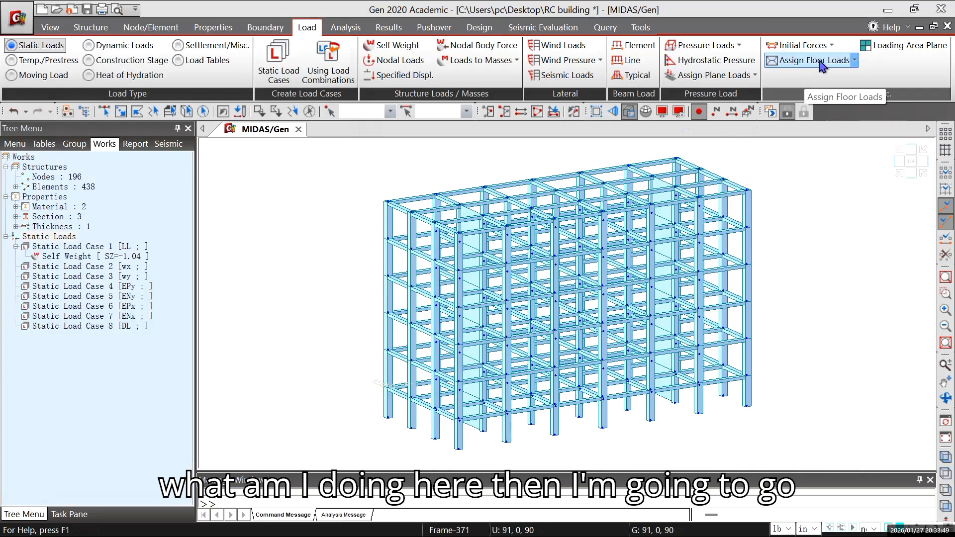
- Begin assigning floor loads to the model and choose roof_load as the load type
left_click(854, 60)
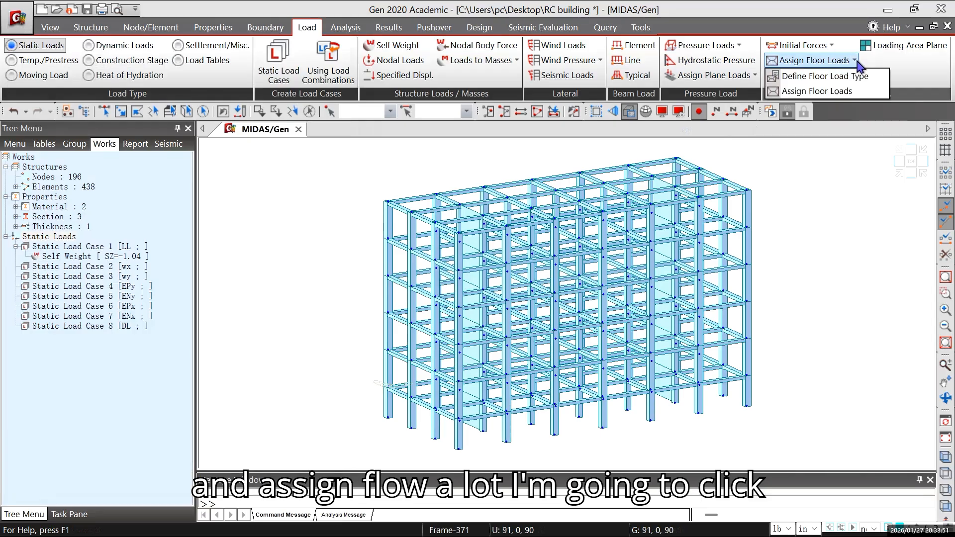
left_click(816, 93)
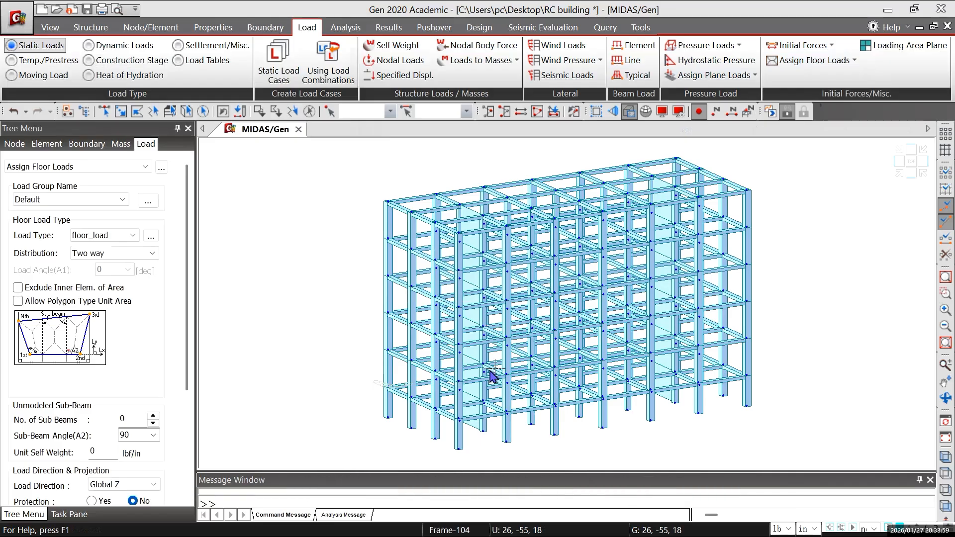
mouse_move(492, 377)
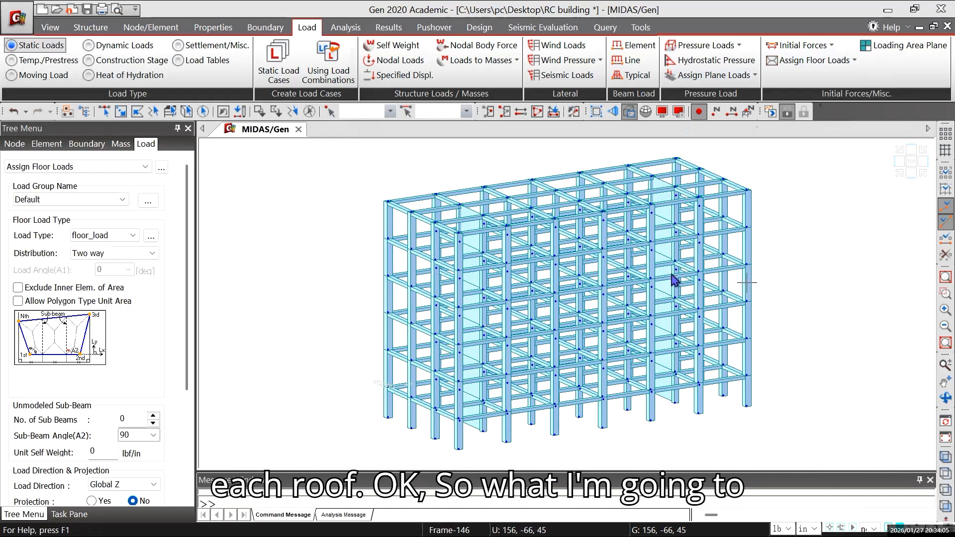
left_click(945, 474)
left_click(946, 458)
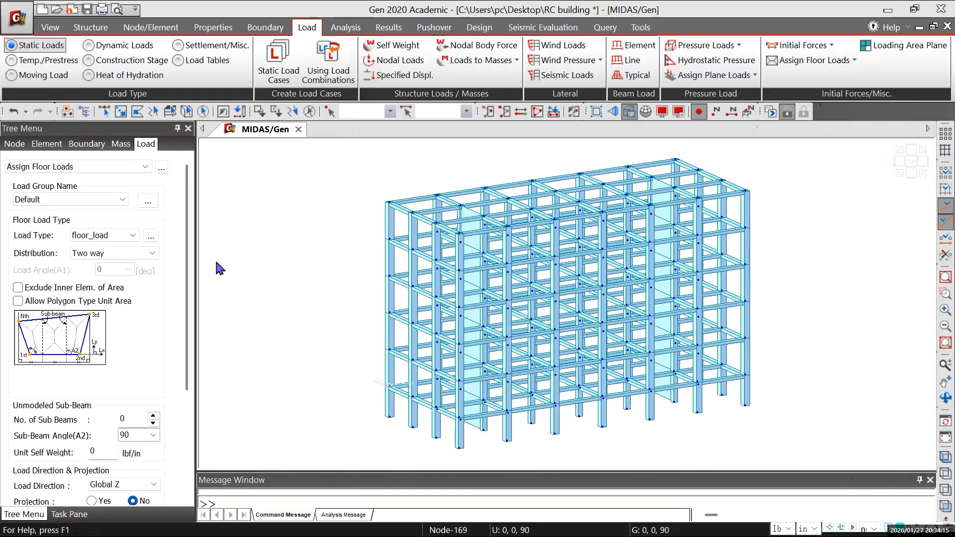
scroll(74, 394, "down", 3)
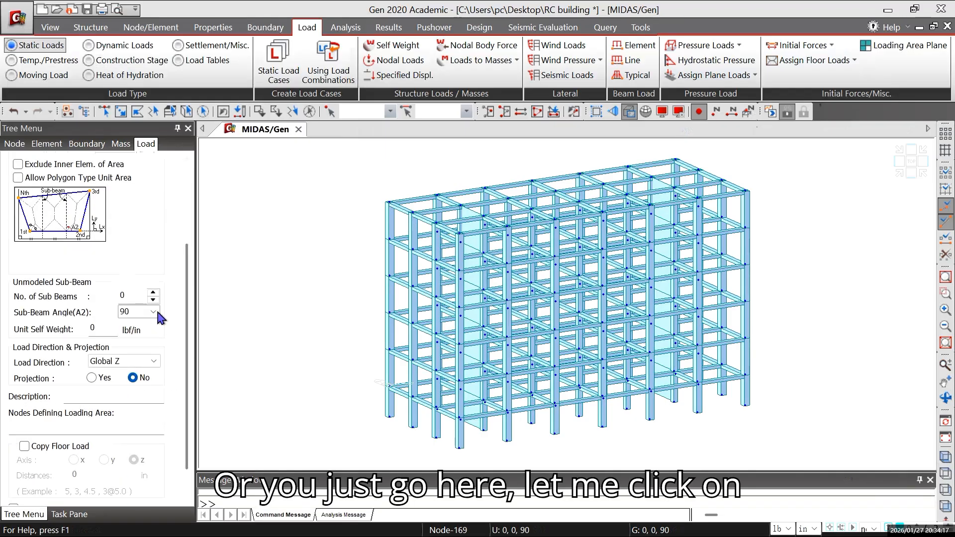
left_click(42, 433)
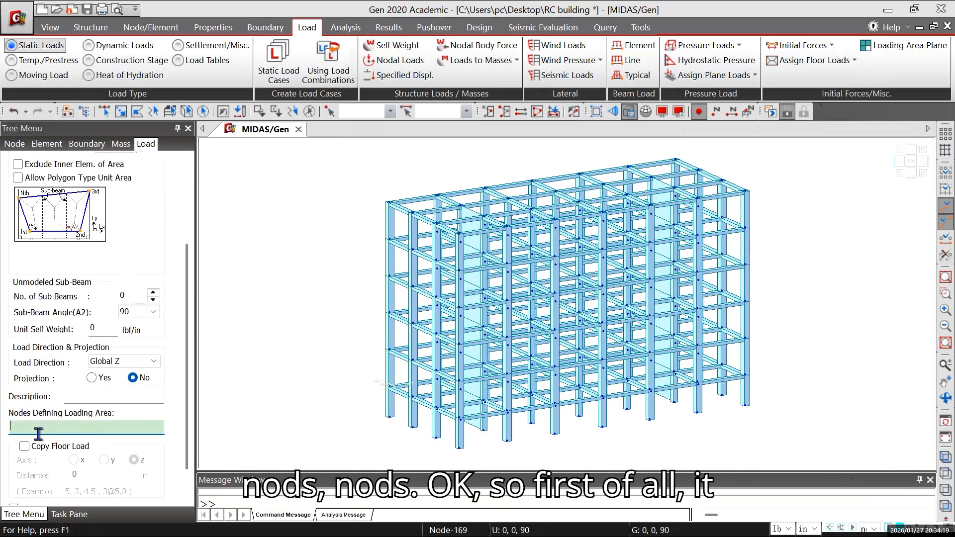
scroll(188, 281, "up", 3)
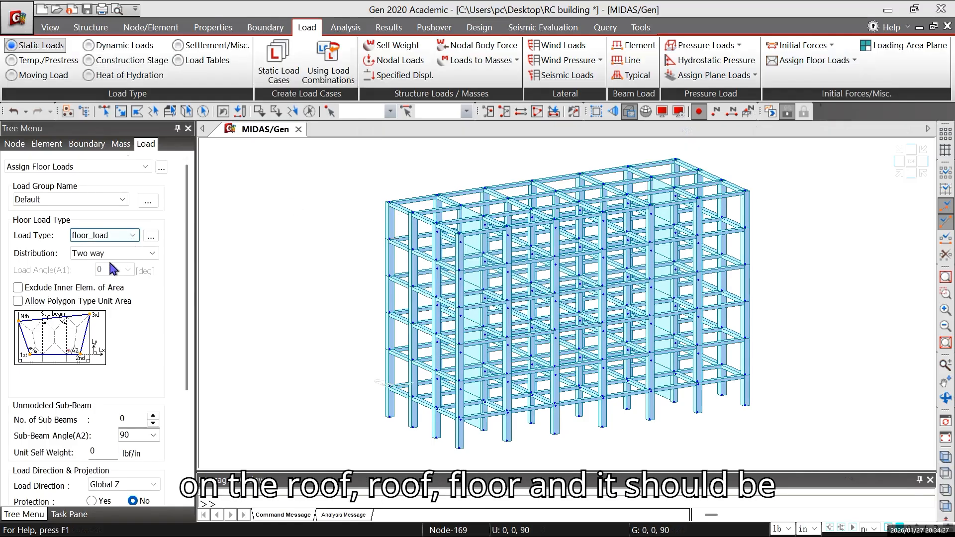
left_click(105, 235)
left_click(106, 254)
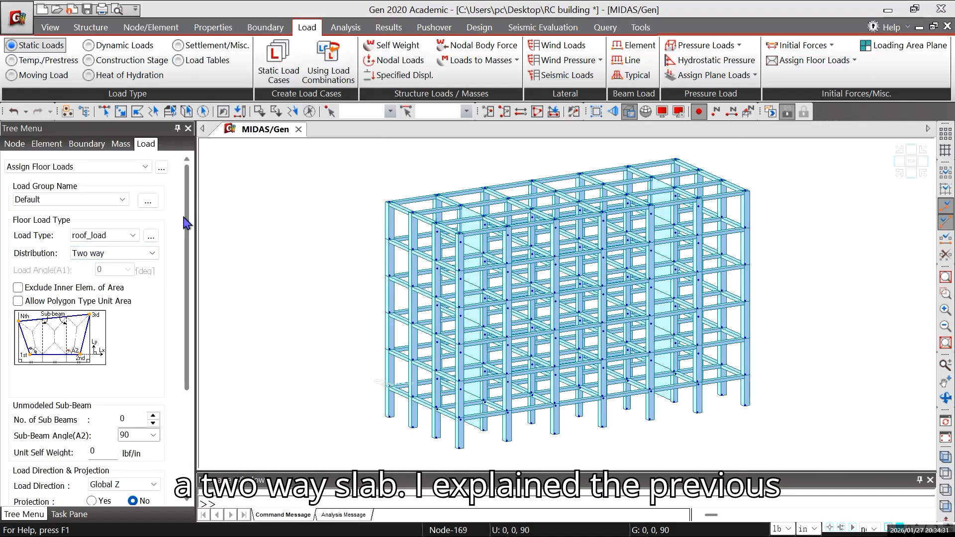
- Apply the roof load over the whole roof by picking its four corner nodes as the loading area, closing at node 169
scroll(185, 233, "down", 1)
left_click_drag(185, 233, 185, 267)
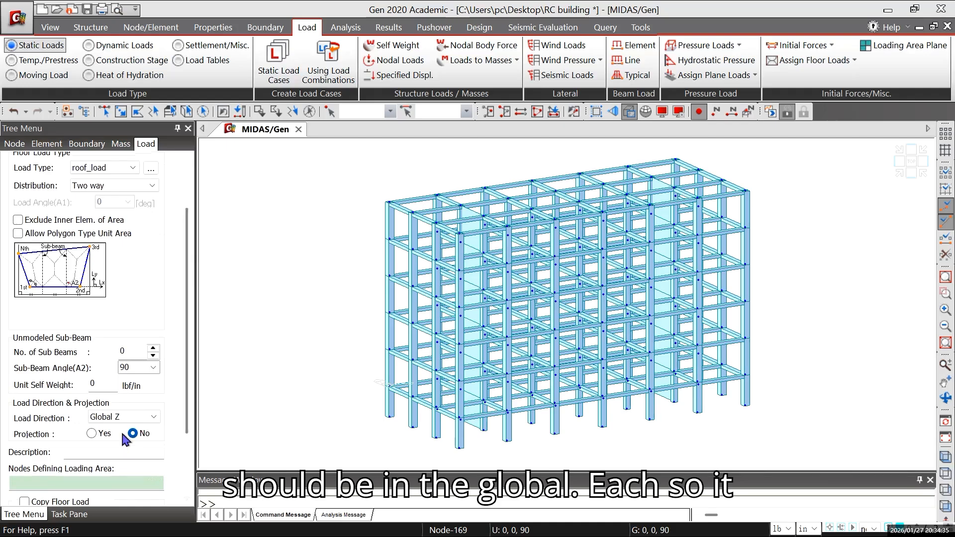
scroll(188, 342, "down", 4)
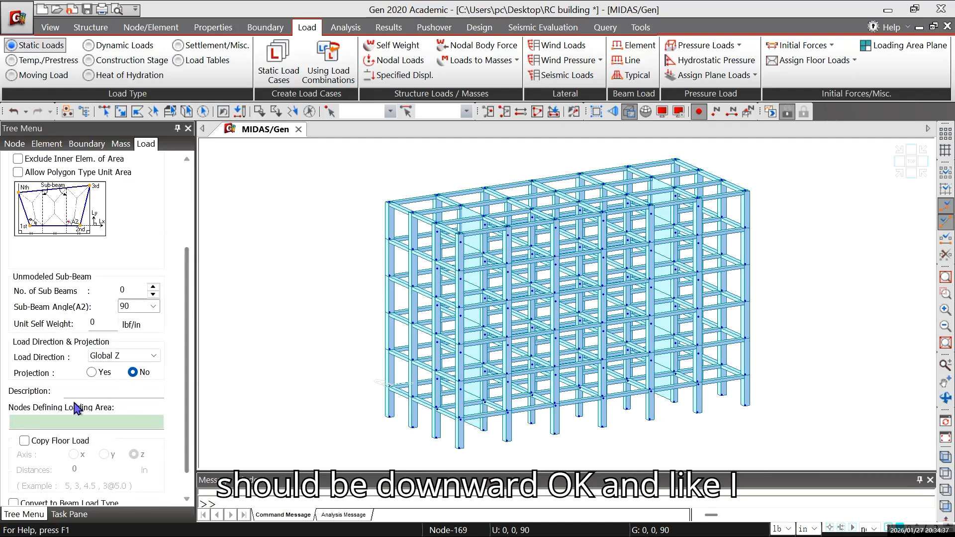
left_click(40, 423)
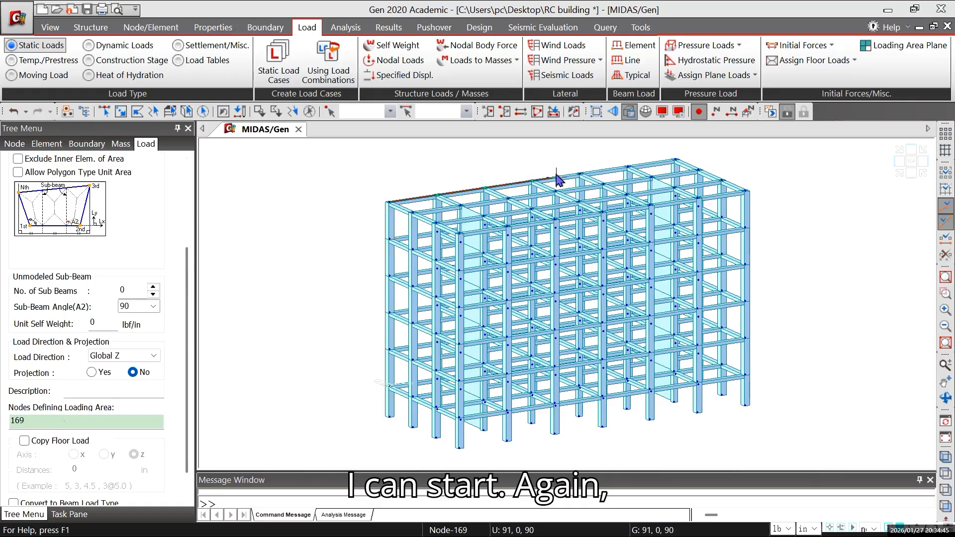
left_click(675, 160)
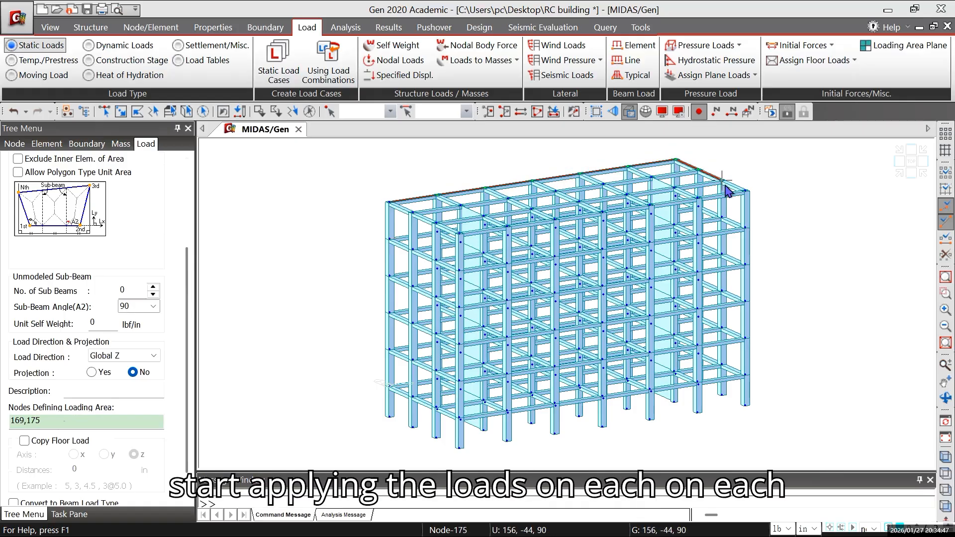
left_click(746, 192)
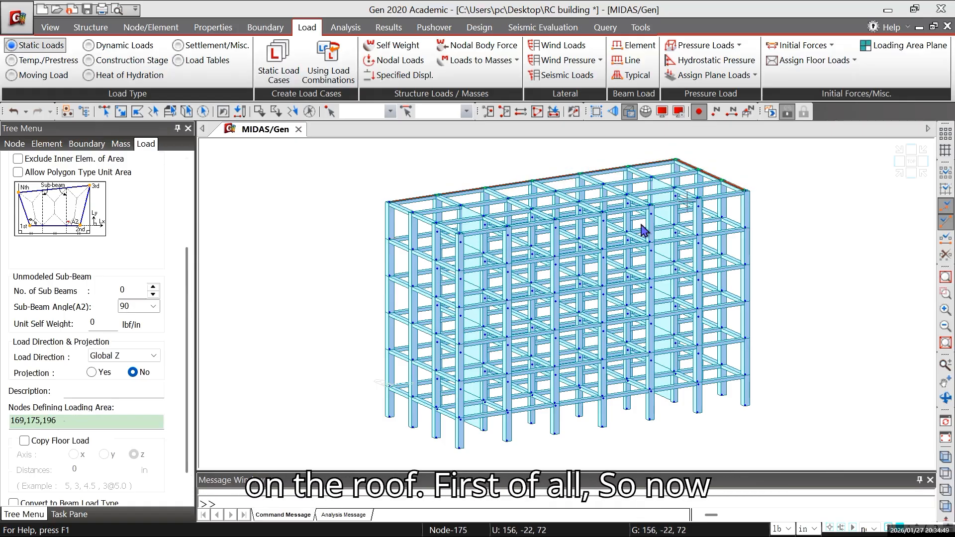
left_click(458, 232)
left_click(389, 202)
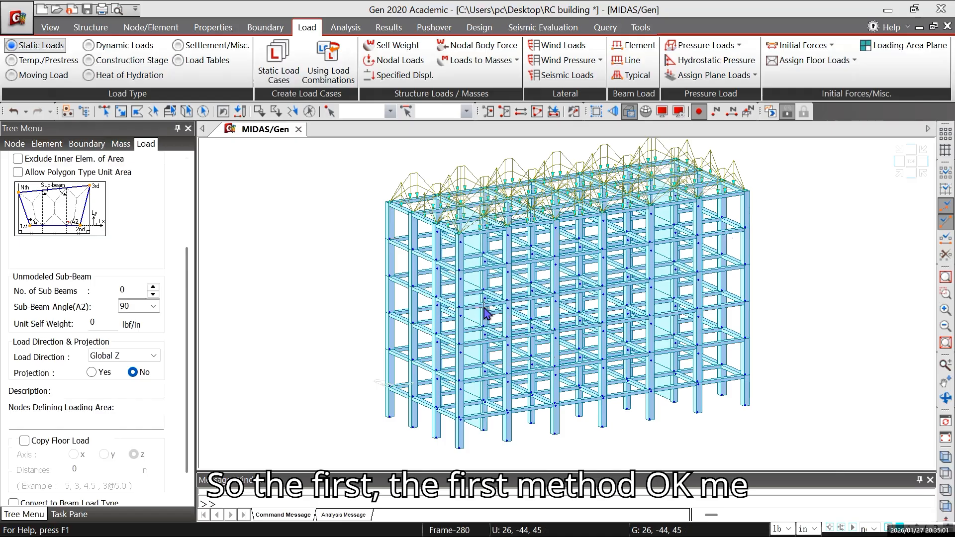
- Window-select the lowest storey in a side view, activate only that storey and show it in isometric view
mouse_move(486, 312)
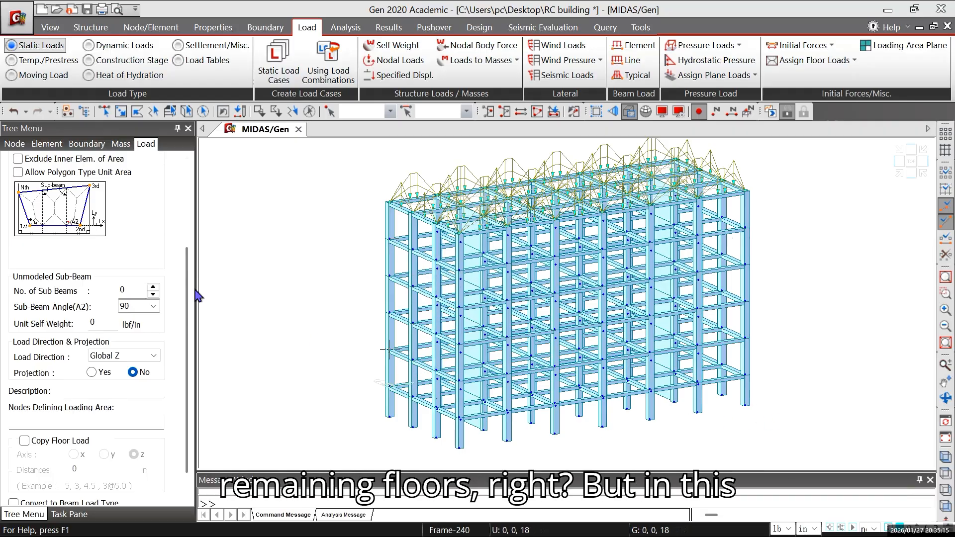
scroll(194, 329, "down", 1)
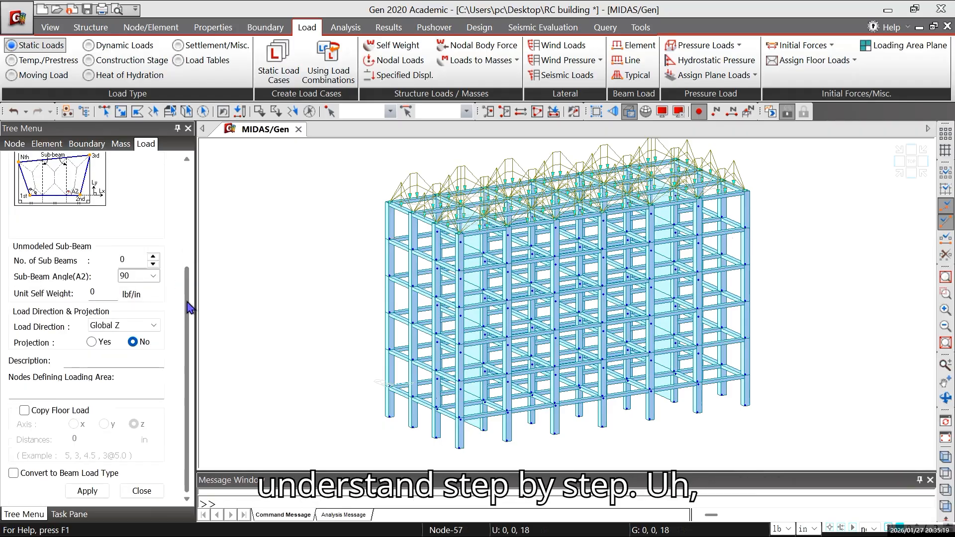
left_click_drag(187, 301, 203, 323)
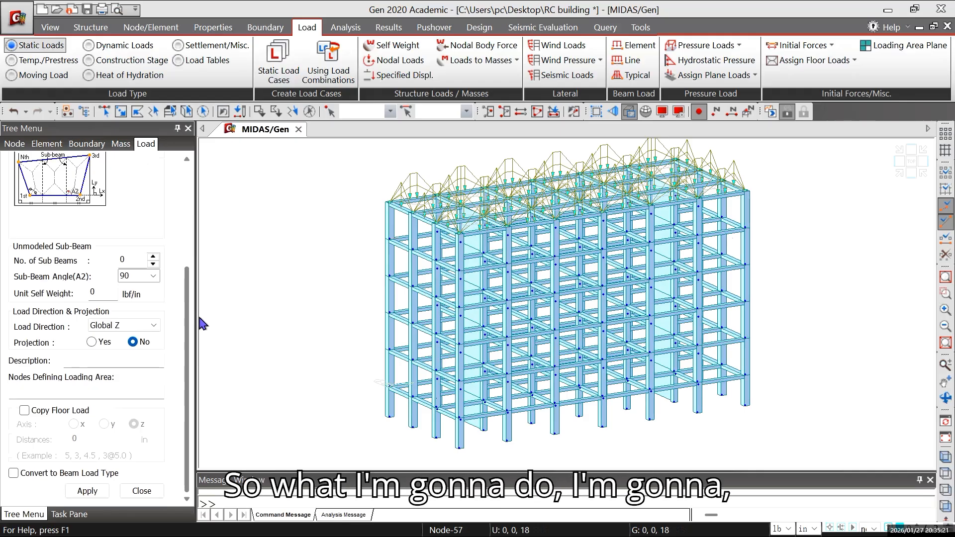
left_click(946, 490)
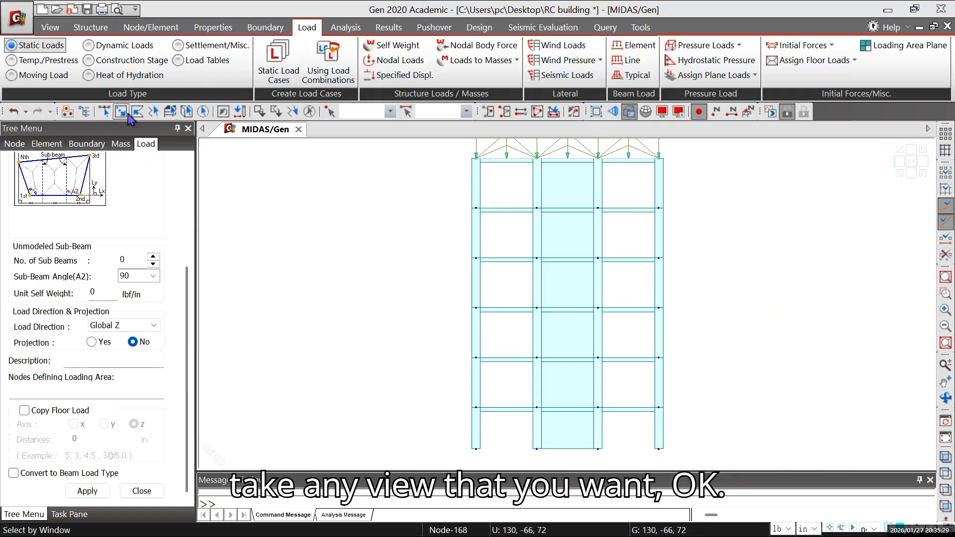
left_click(120, 112)
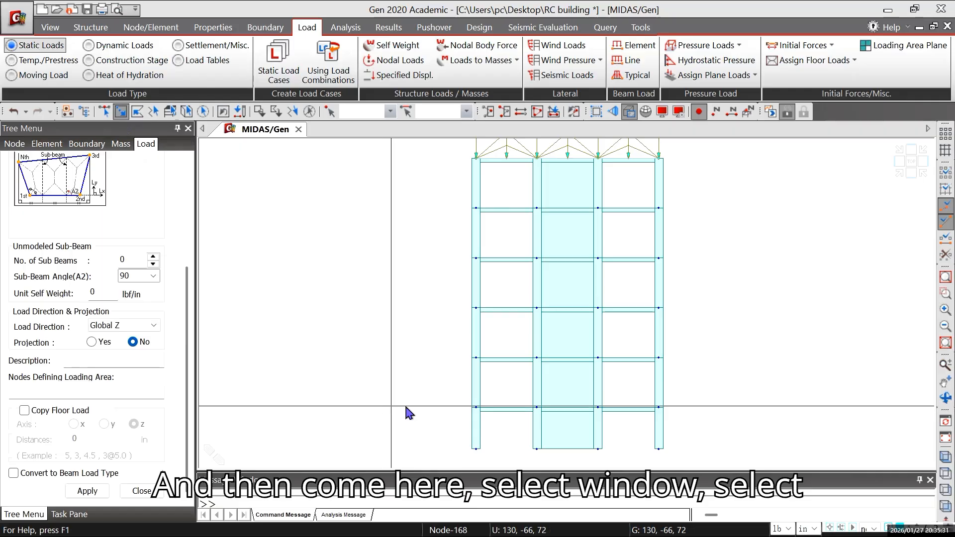
left_click_drag(397, 387, 716, 474)
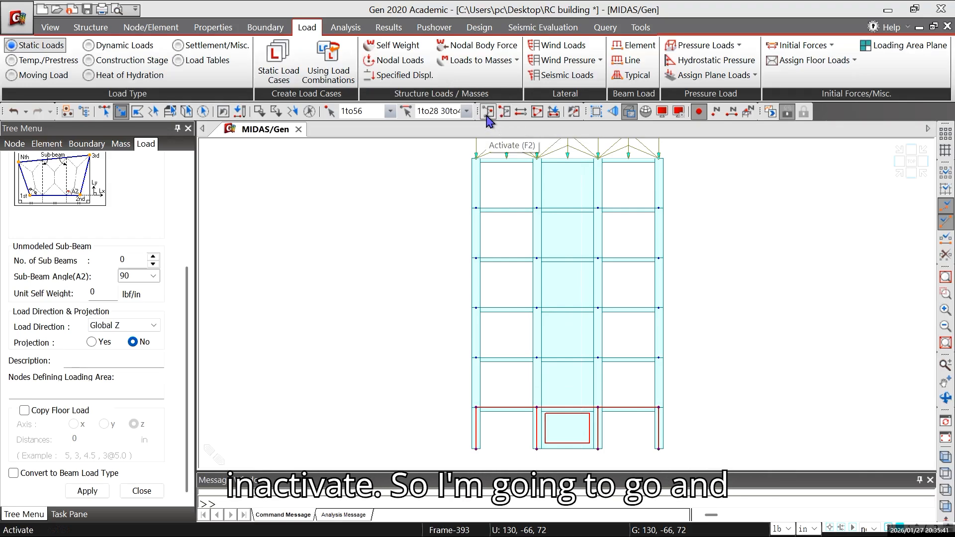
left_click(504, 113)
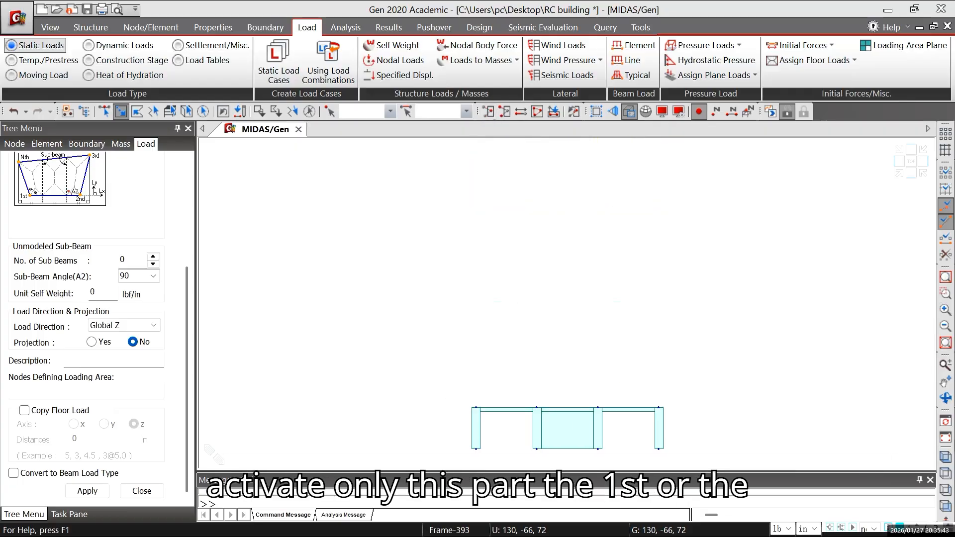
left_click(945, 457)
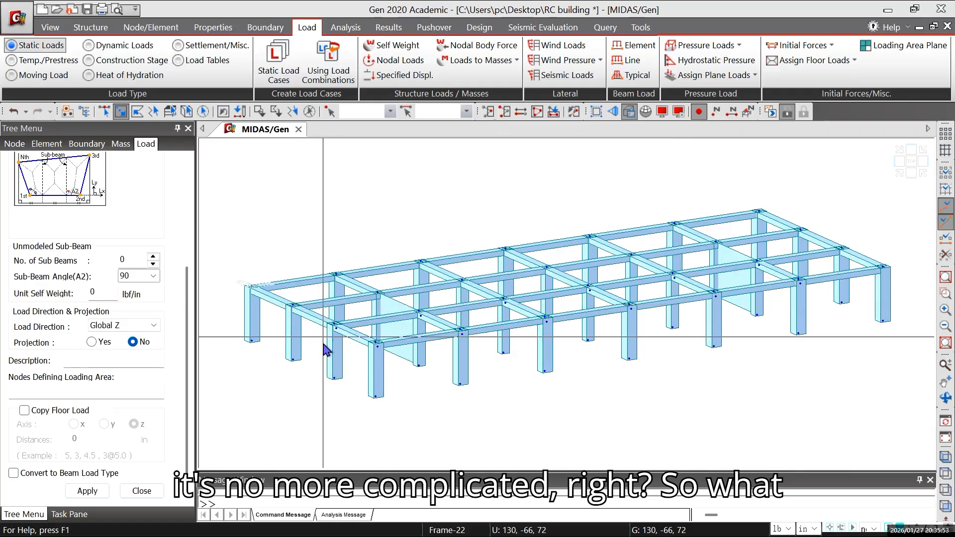
- Switch the floor load type to floor_load, keeping the two-way distribution
left_click_drag(186, 316, 187, 171)
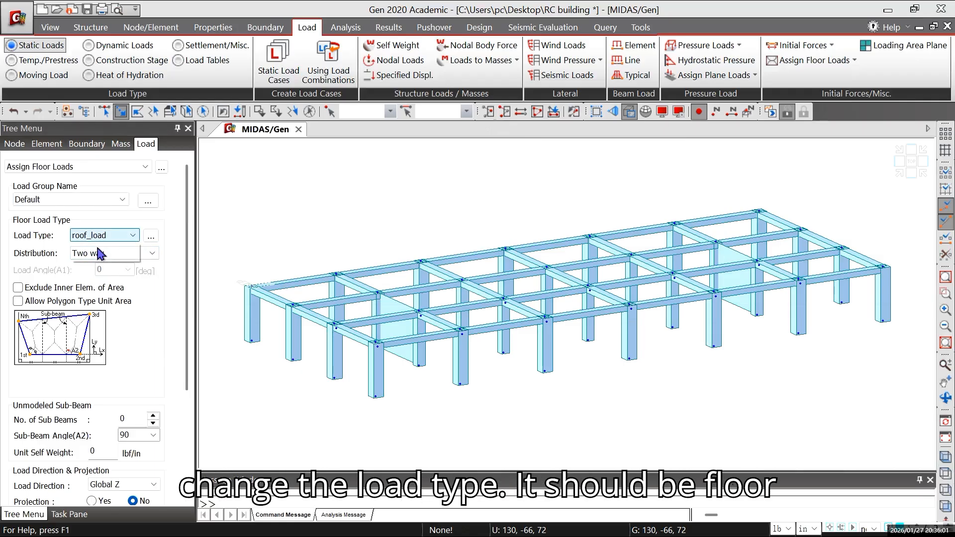
left_click(105, 248)
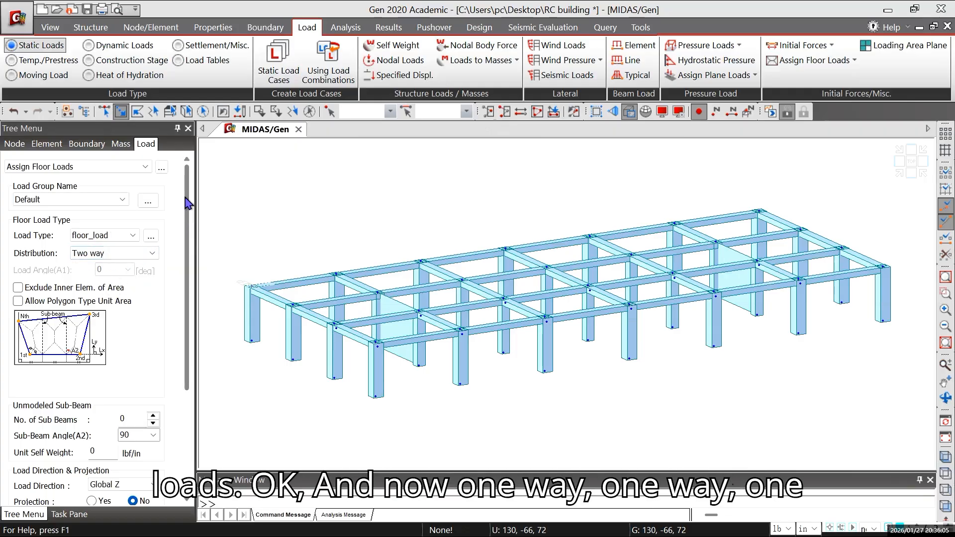
left_click_drag(186, 200, 188, 305)
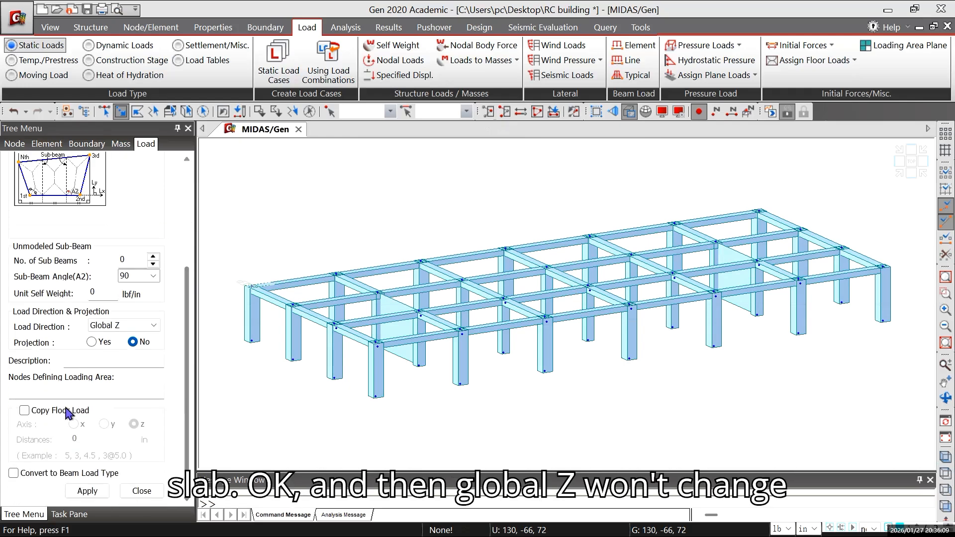
- Apply the floor load over the whole lowest storey by picking corner nodes 1, 7, 28 and 22 and closing at node 1
left_click(80, 392)
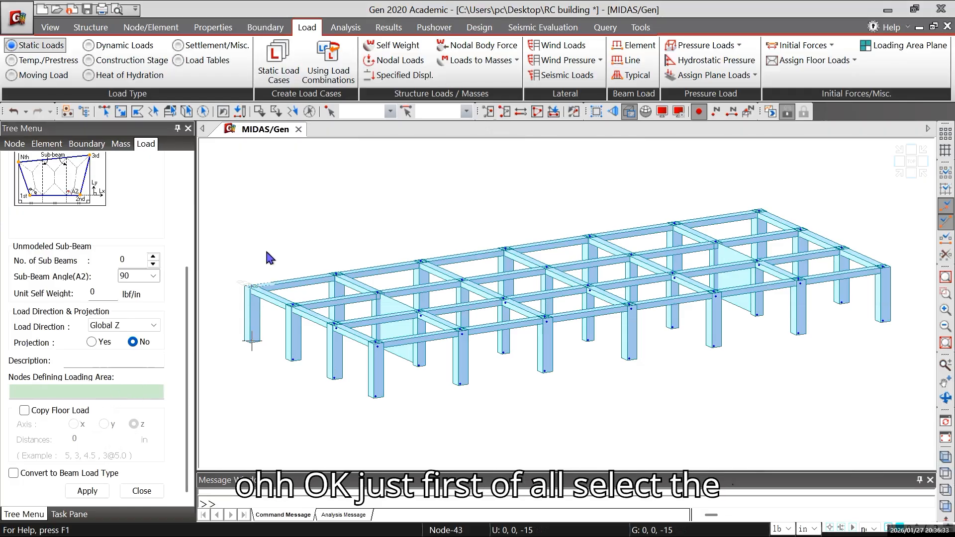
left_click(760, 212)
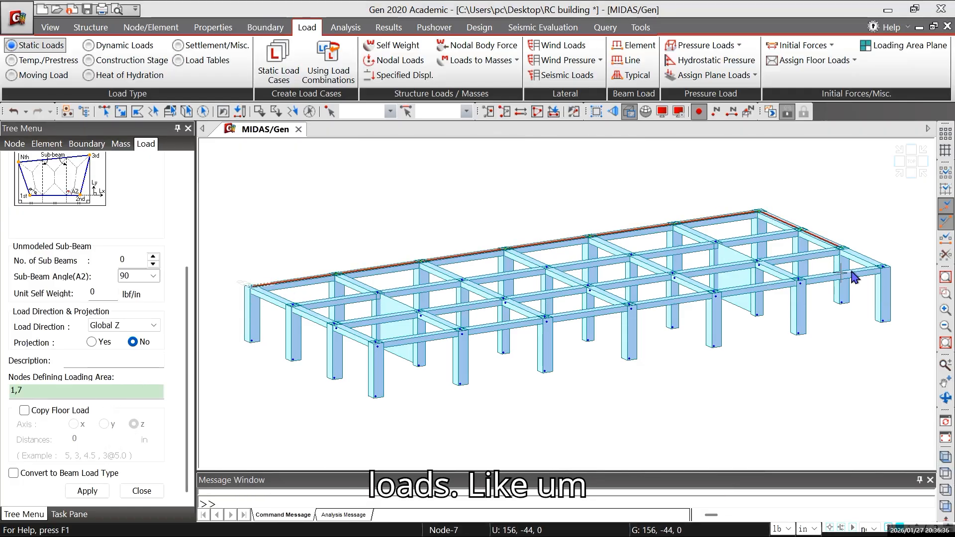
left_click(883, 267)
left_click(377, 343)
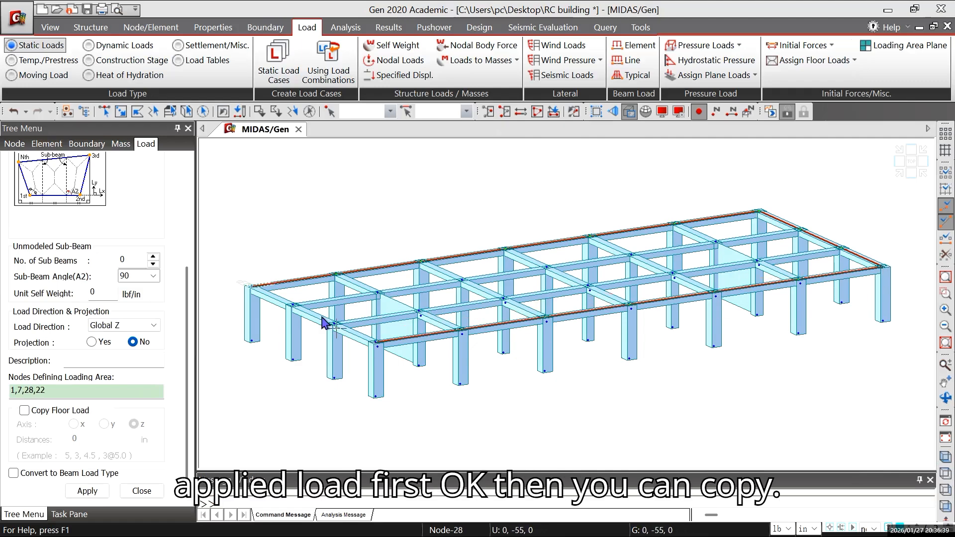
left_click(252, 293)
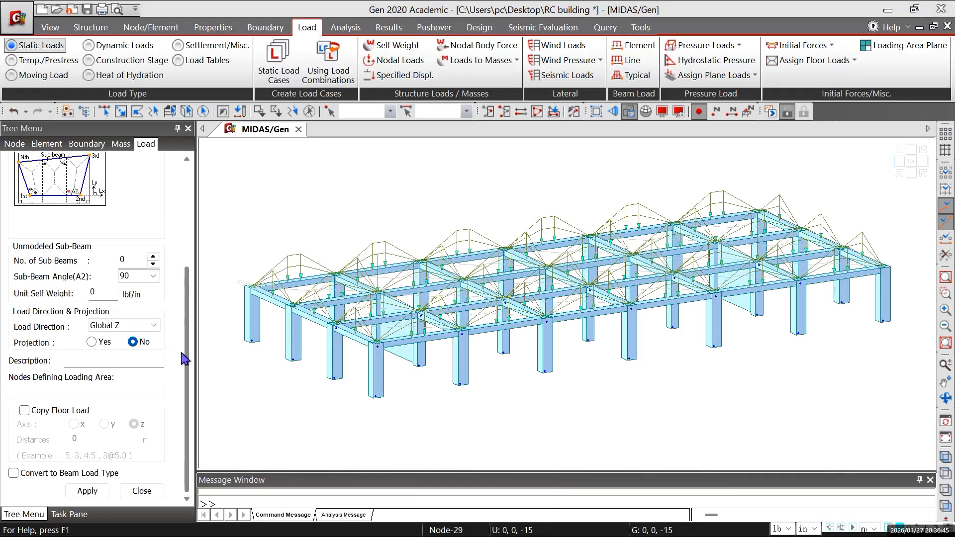
- Enable Copy Floor Load along the z axis and start entering 10@ as an example distance
left_click(24, 411)
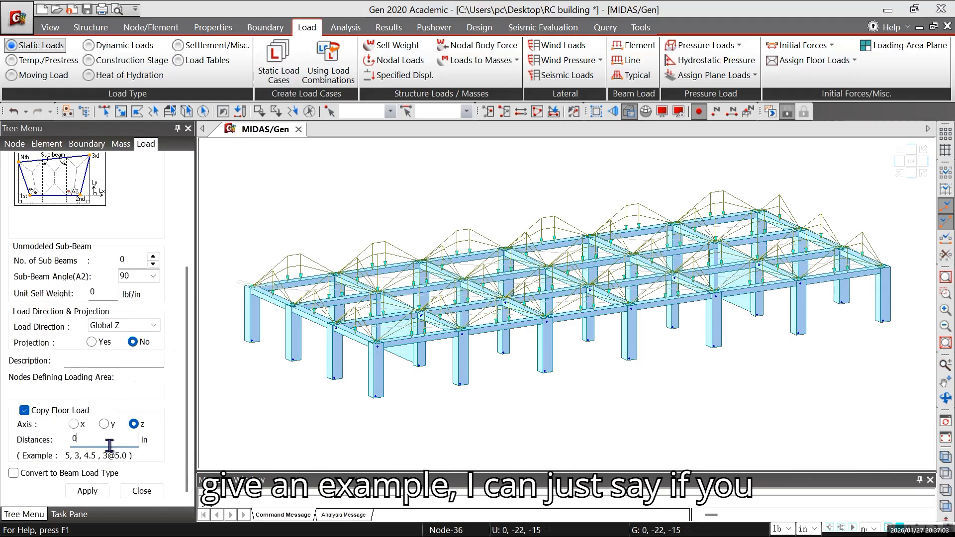
type("1")
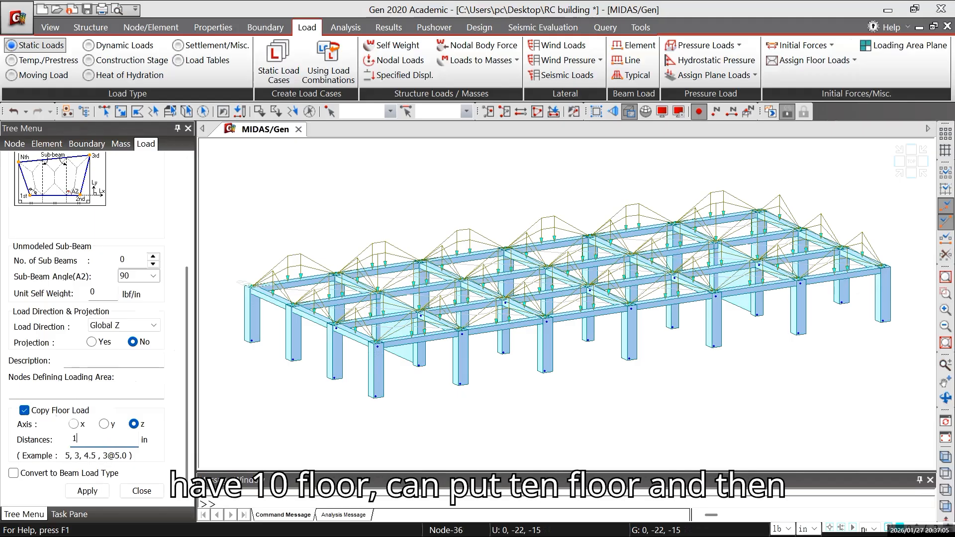
type("0@")
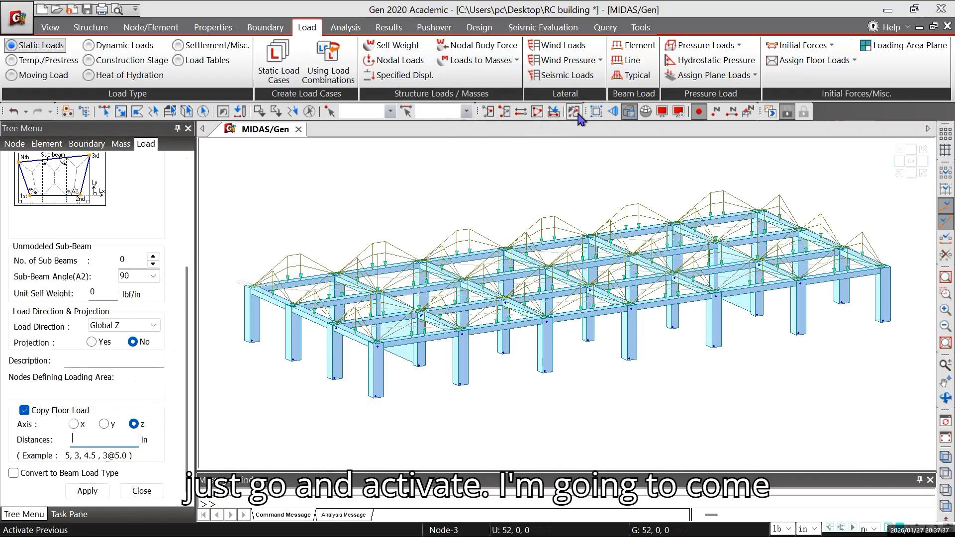
- Reactivate the whole building, window-select the second beam level in the side view, and activate only that level in isometric view
left_click(538, 113)
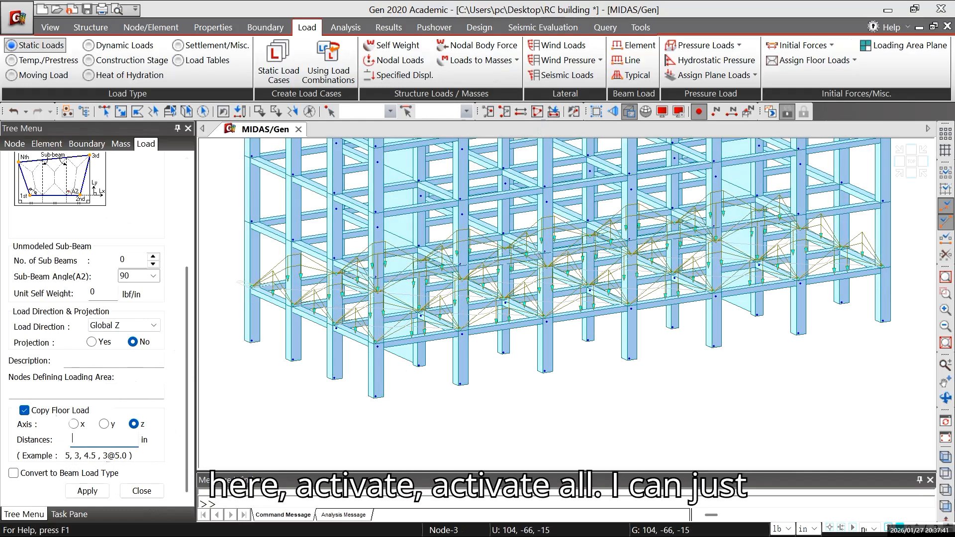
left_click(946, 491)
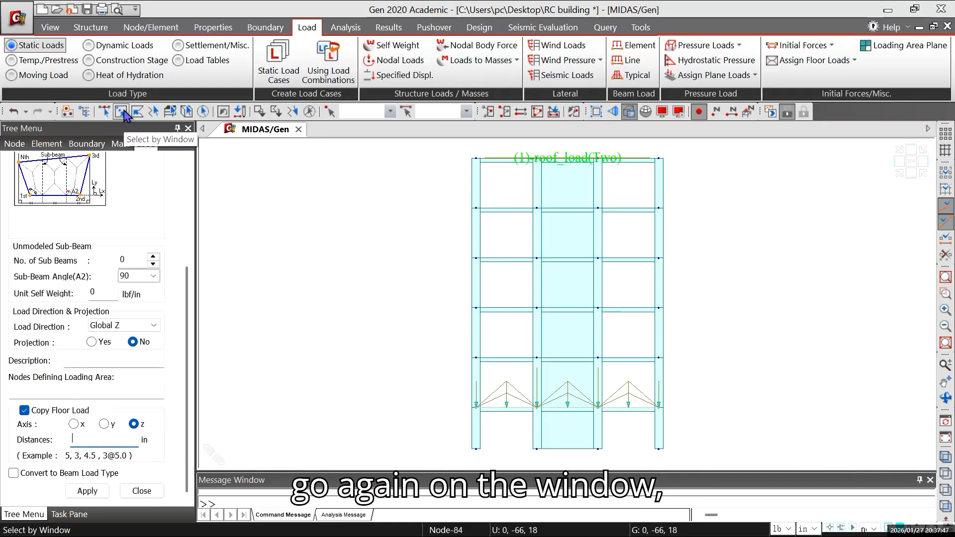
left_click(121, 112)
left_click_drag(444, 322, 653, 384)
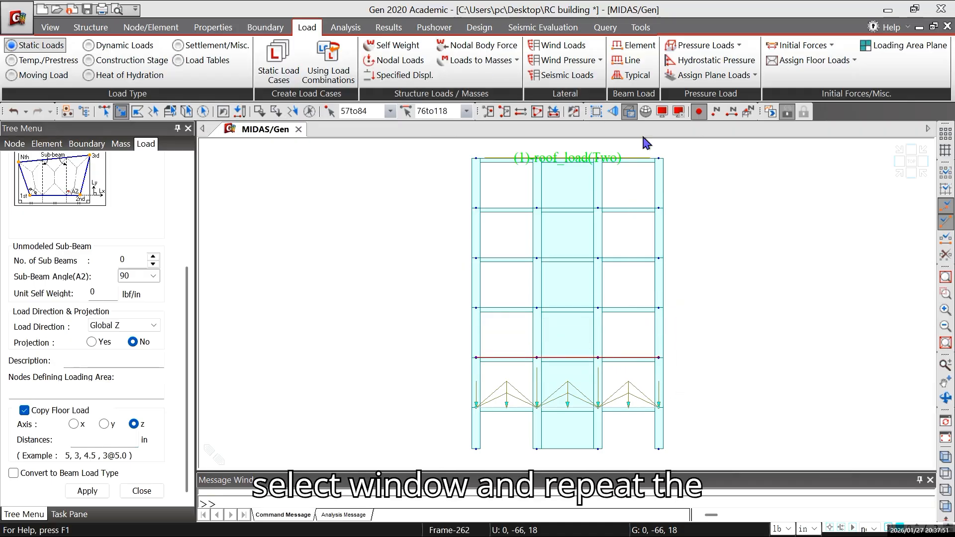
left_click(489, 112)
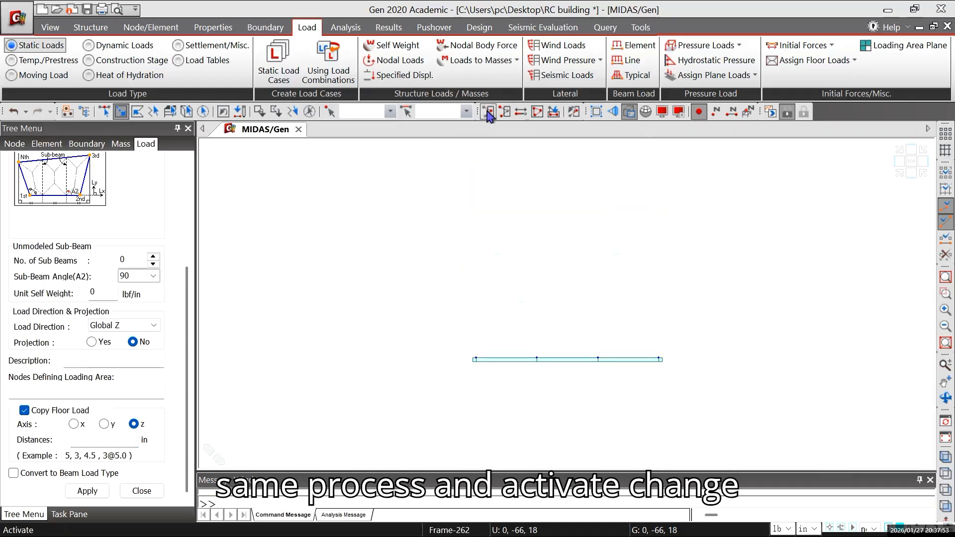
left_click(946, 457)
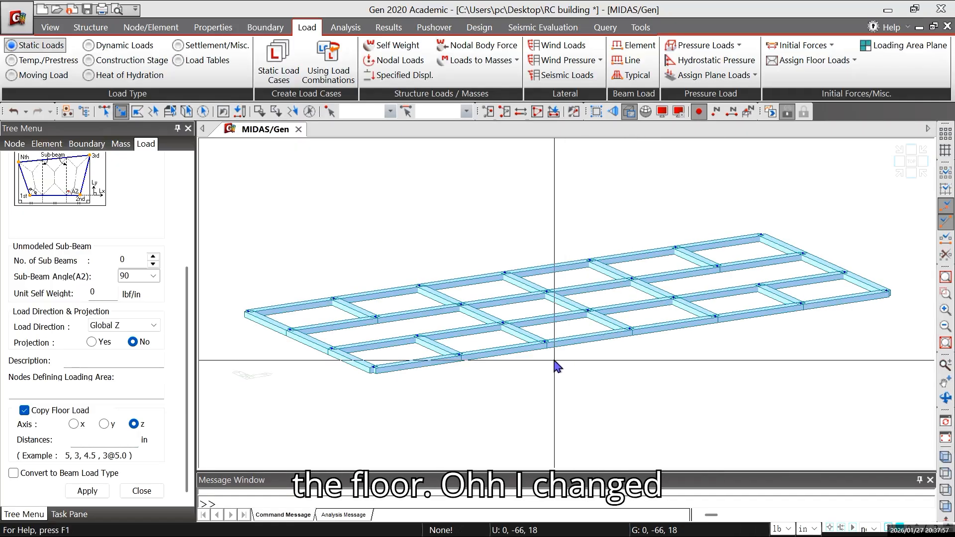
left_click(945, 474)
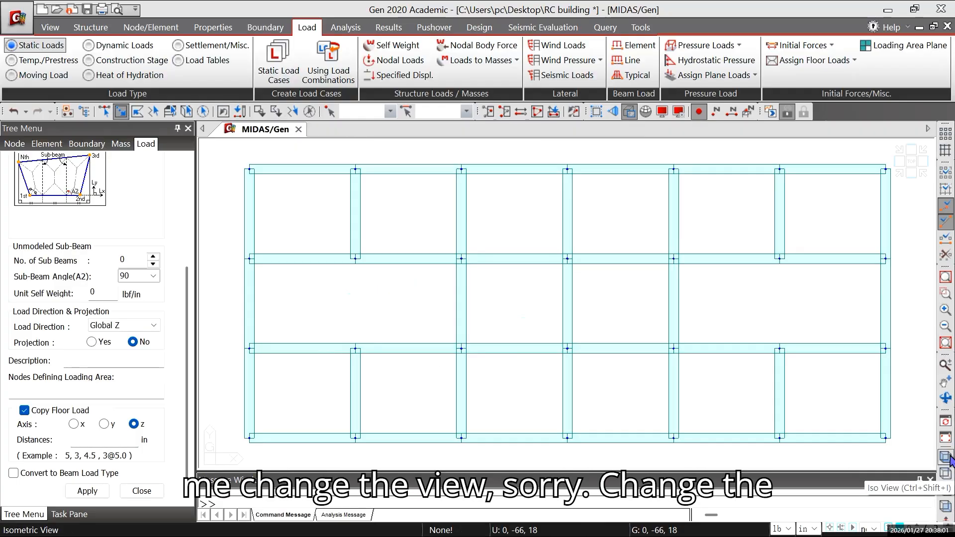
left_click(947, 457)
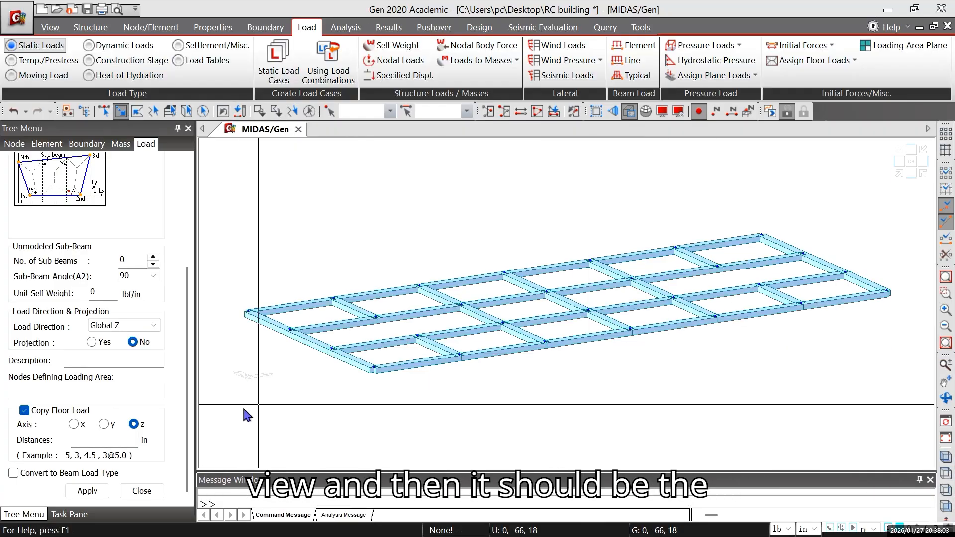
- Apply the floor load over the second beam level by picking its four corner nodes, starting with 57, 63 and 84, and closing at 57
left_click_drag(190, 298, 180, 381)
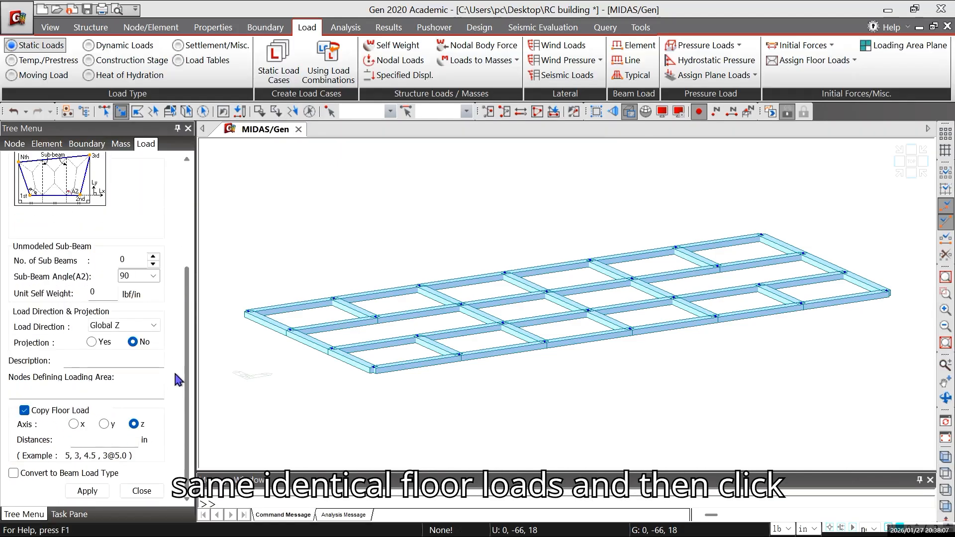
left_click(140, 393)
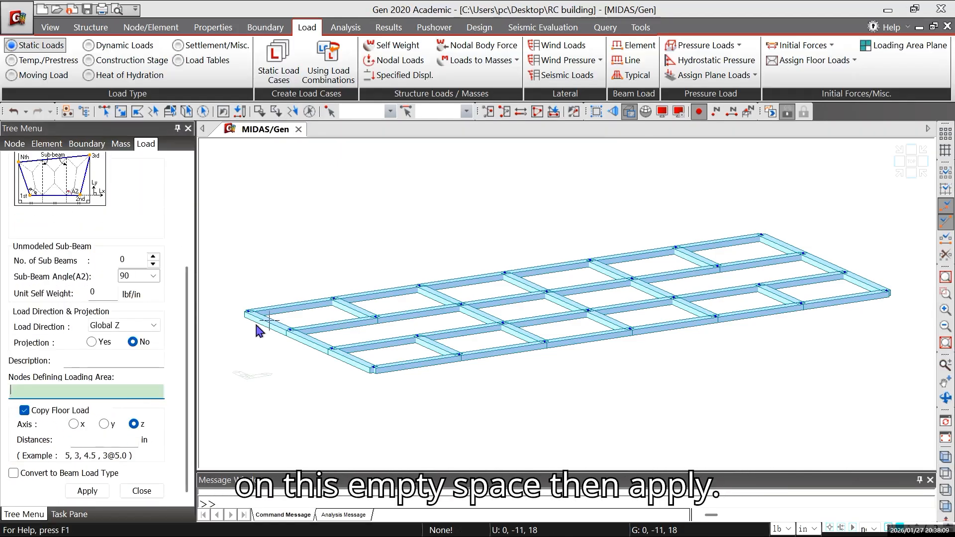
left_click(248, 312)
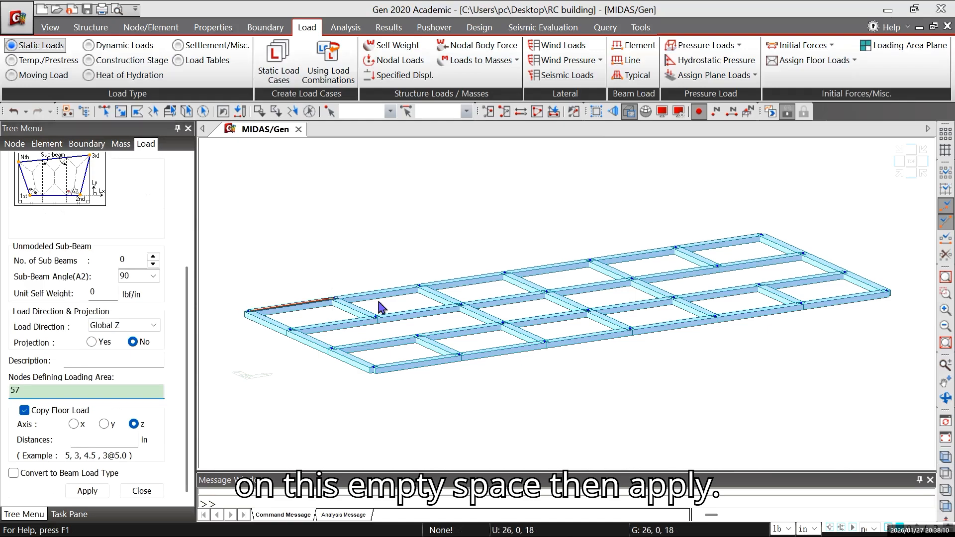
left_click(761, 235)
left_click(889, 293)
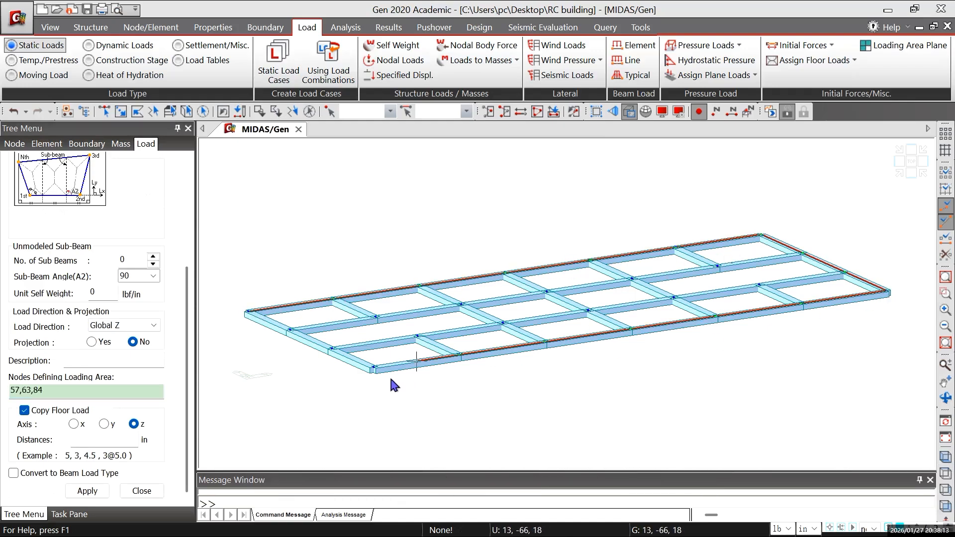
left_click(374, 369)
left_click(248, 312)
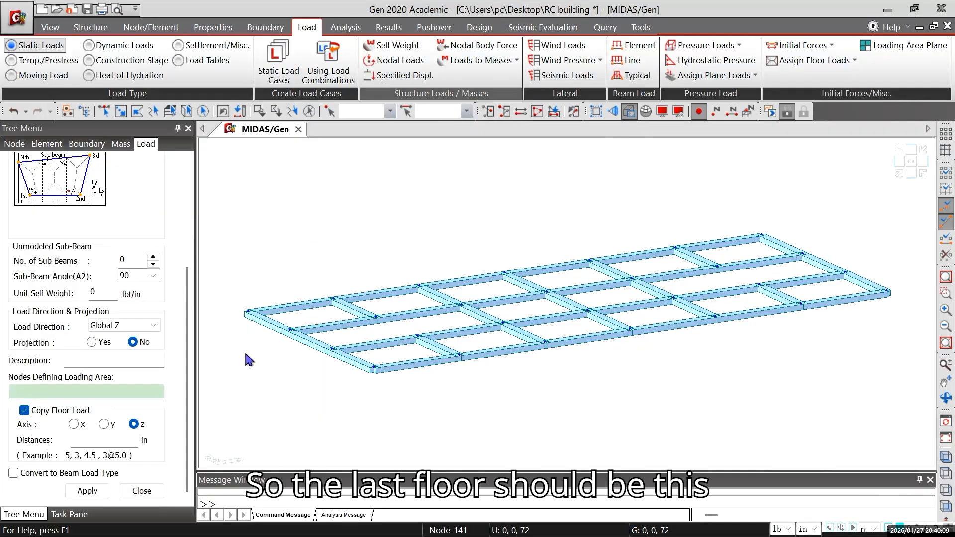
- Apply the floor load over the last floor level by picking its corner nodes, starting with 141, 147 and 168, and closing at 141
left_click(248, 313)
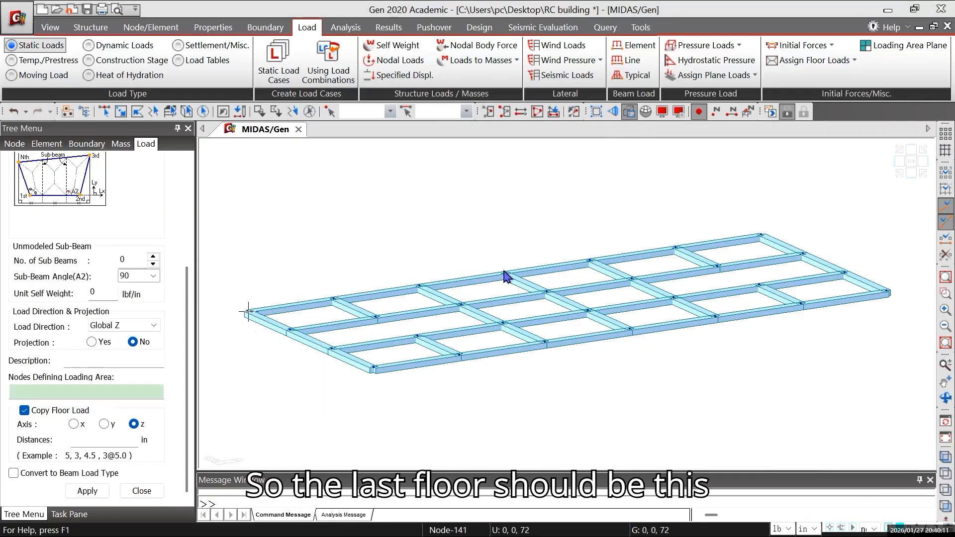
left_click(889, 294)
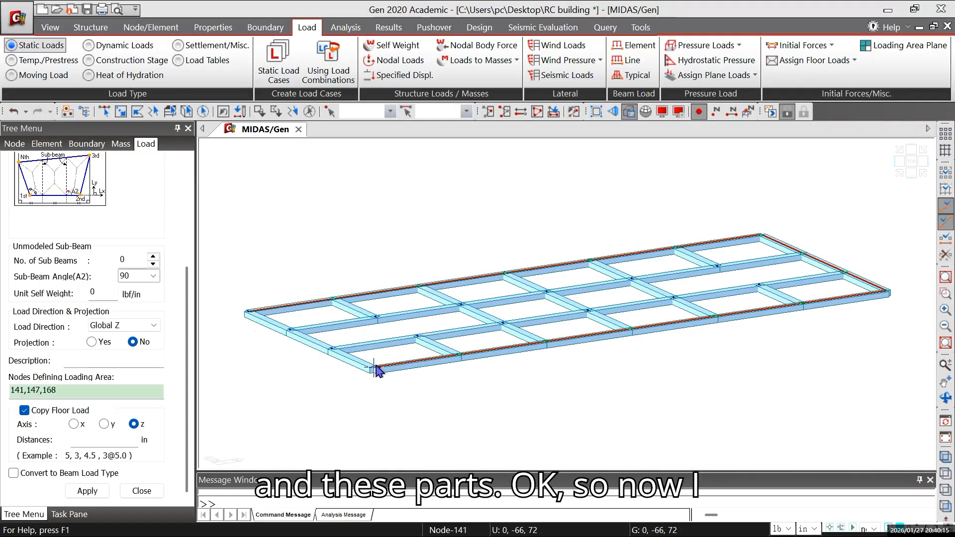
left_click(248, 313)
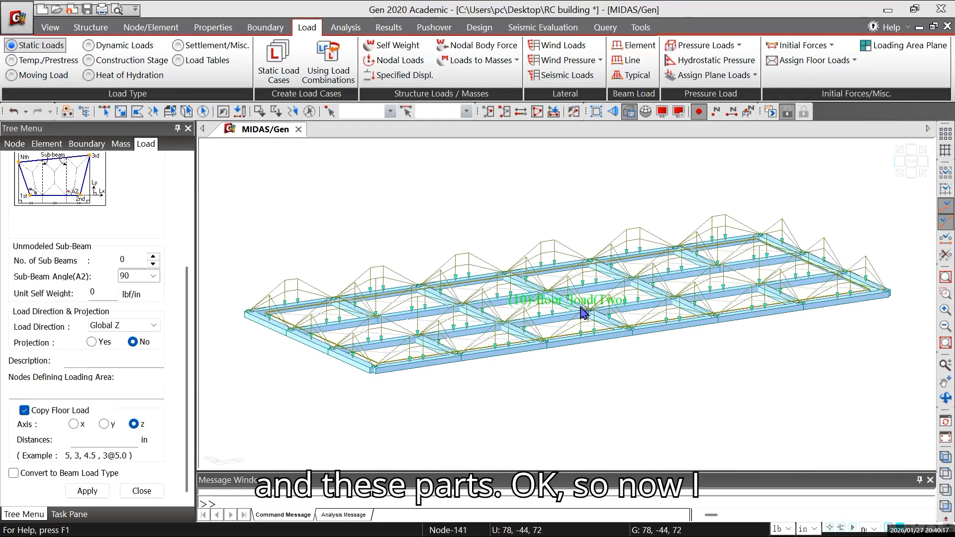
- Activate all members and view the building from the right side to check the loads on every level
left_click(536, 121)
scroll(523, 316, "up", 5)
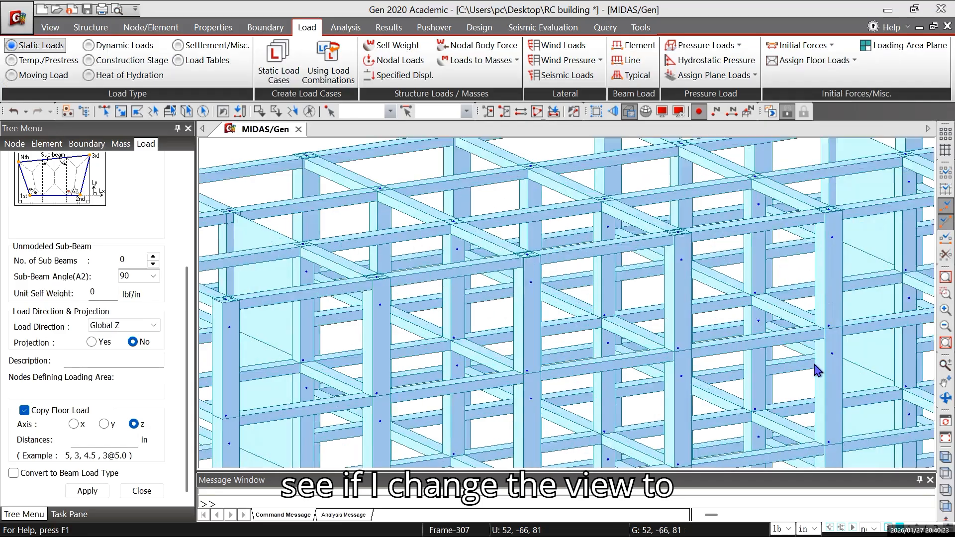
left_click(948, 491)
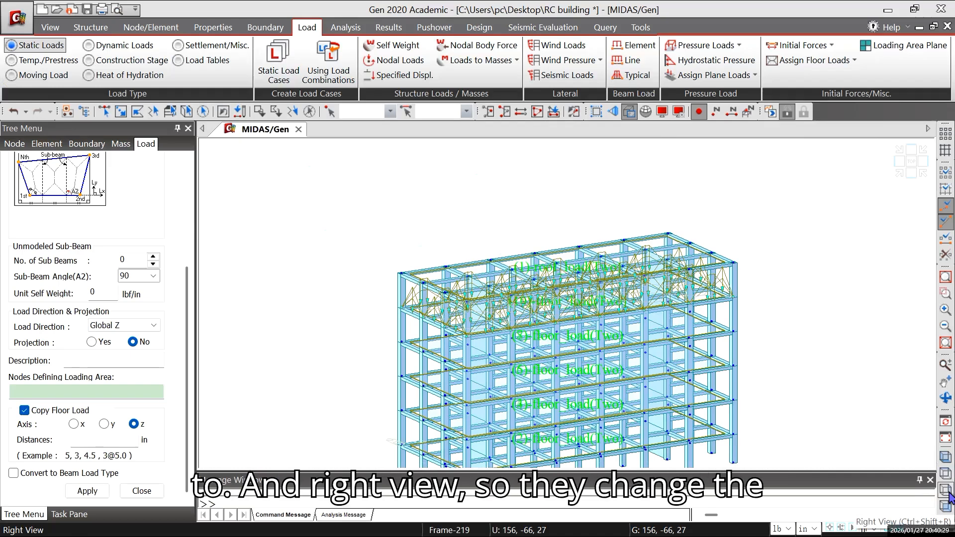
left_click(950, 497)
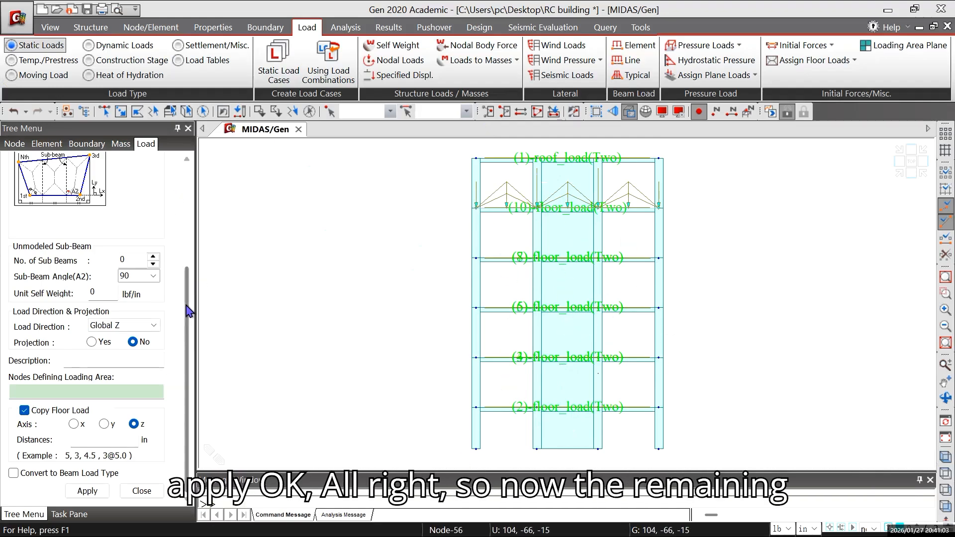
- Close the floor load assignment and show the whole building in isometric view
left_click_drag(186, 304, 193, 327)
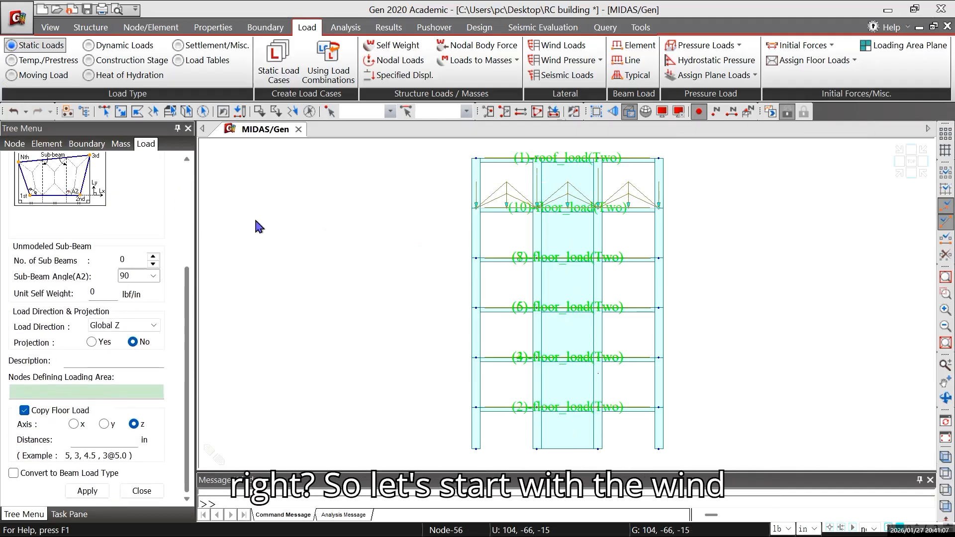
left_click(141, 491)
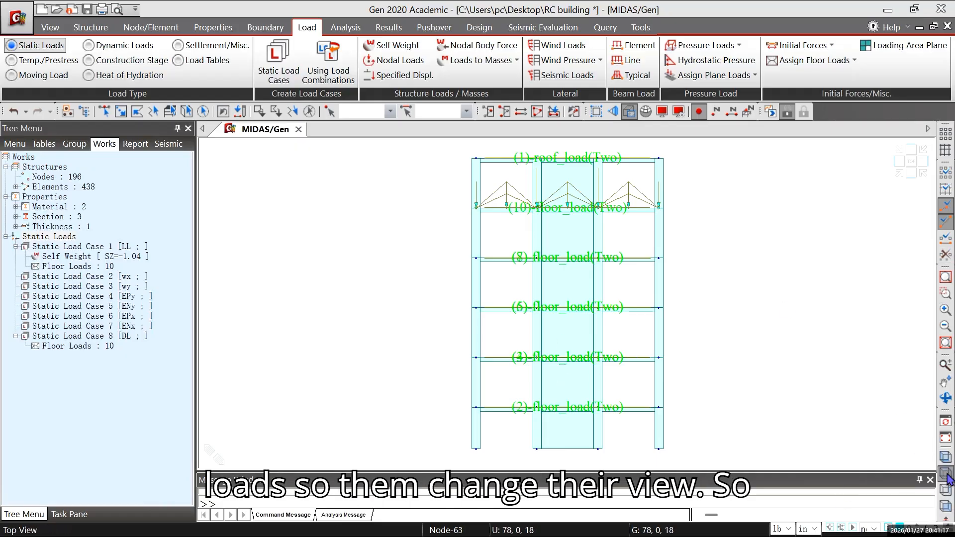
left_click(945, 458)
left_click(949, 462)
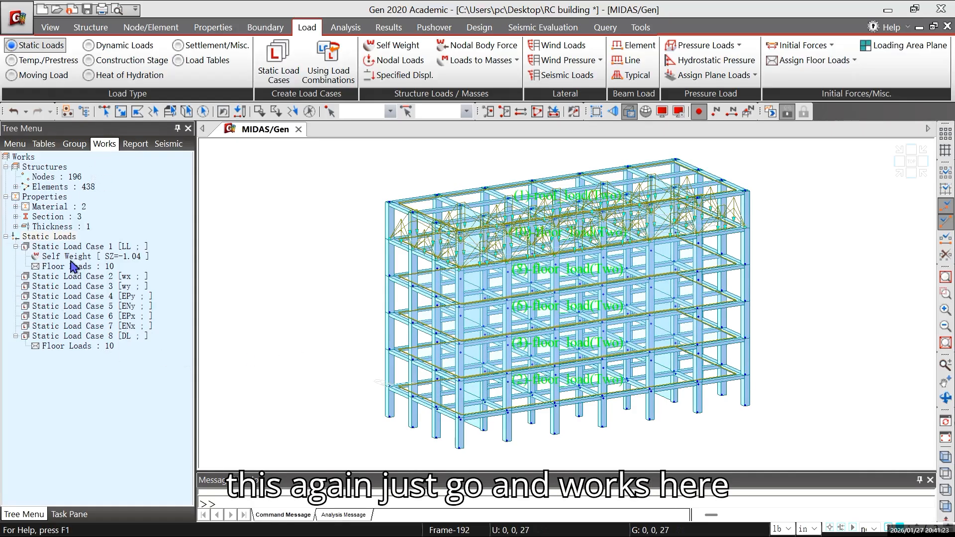
- Undisplay and redisplay the floor loads of static load case 1 (LL) on the model
left_click(44, 267)
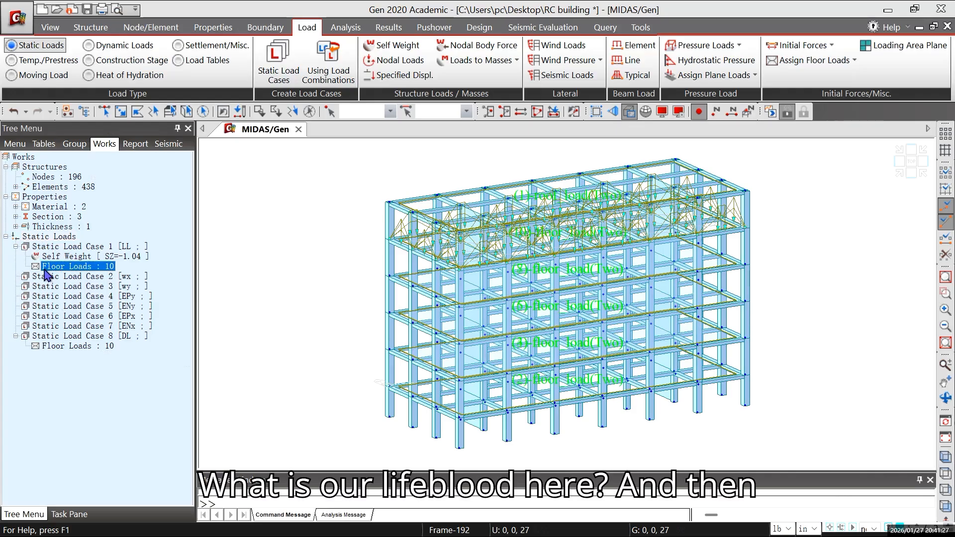
right_click(61, 269)
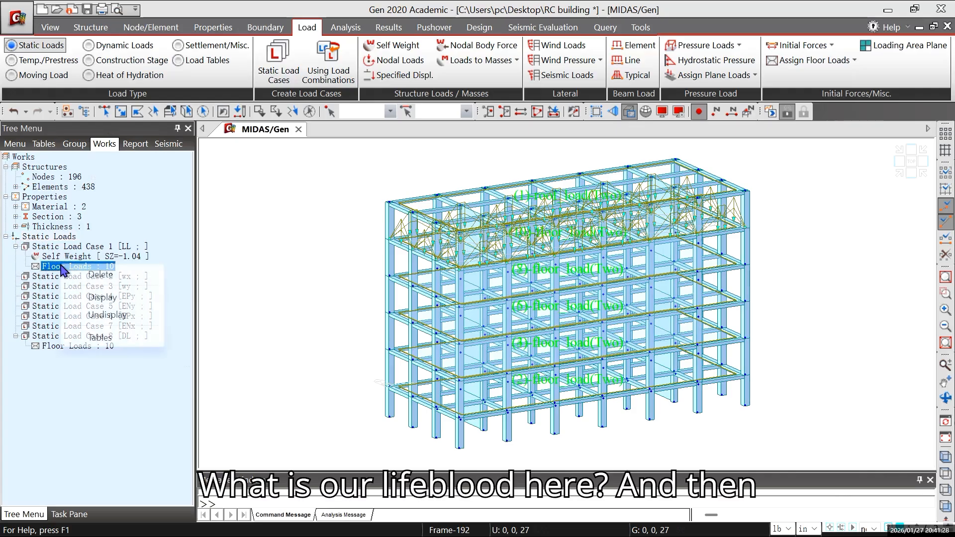
left_click(123, 316)
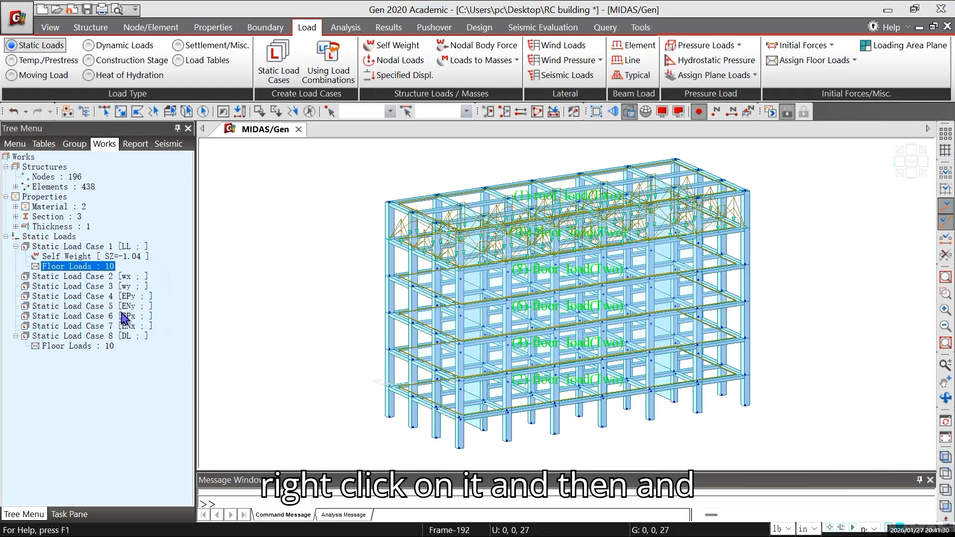
right_click(75, 271)
left_click(110, 297)
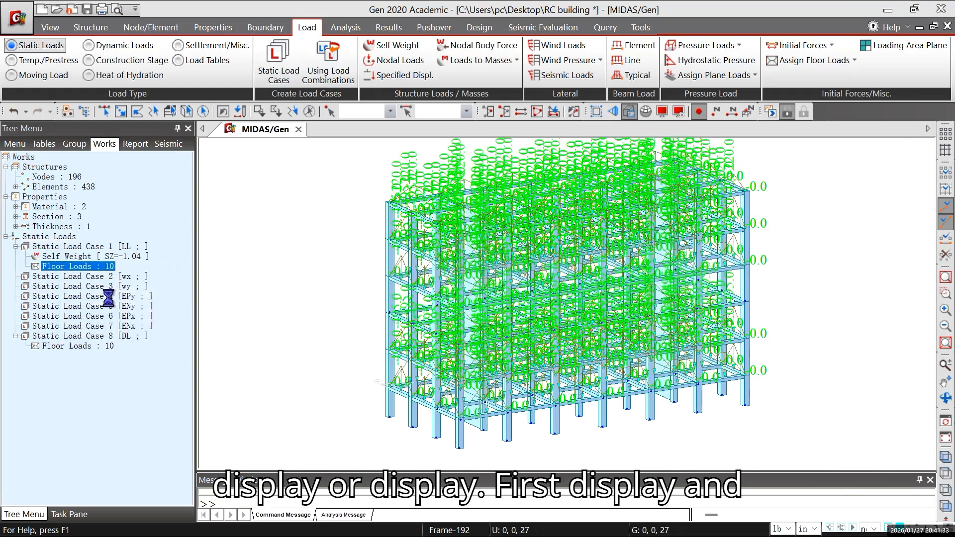
- Undisplay the floor loads of static load case 1 (LL) so that only the structure is shown
right_click(85, 271)
left_click(117, 320)
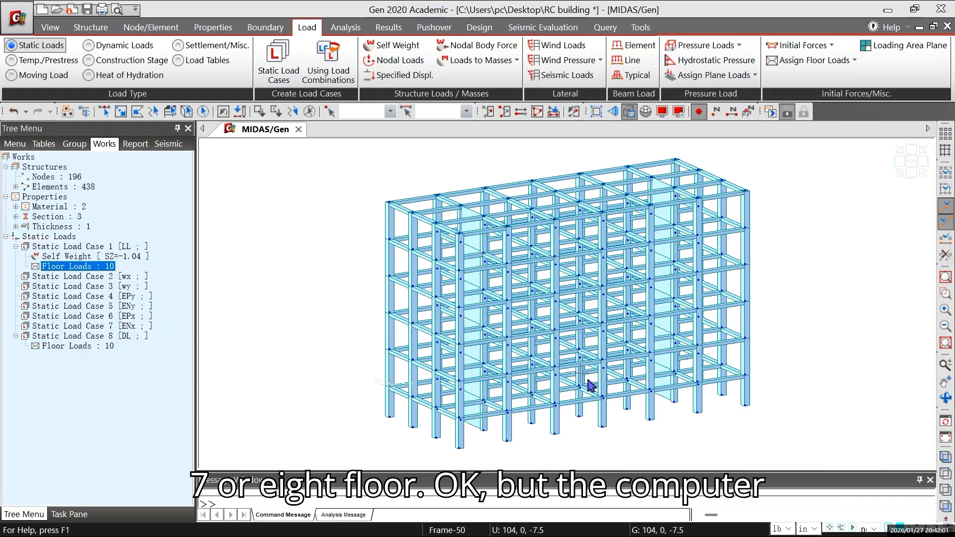
mouse_move(590, 386)
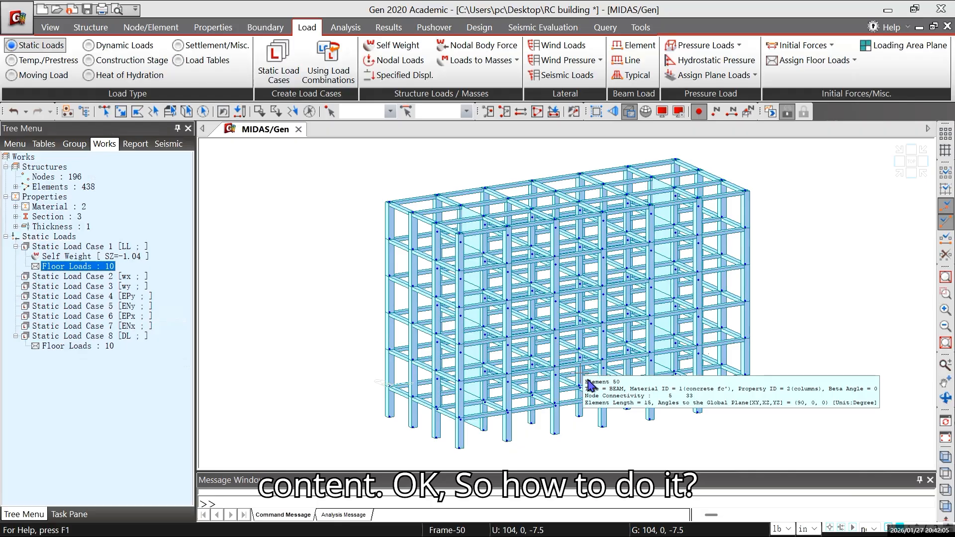
- Open the story data and auto-generate all stories from 1F to Roof, including seismic accidental and wind eccentricity
left_click(82, 29)
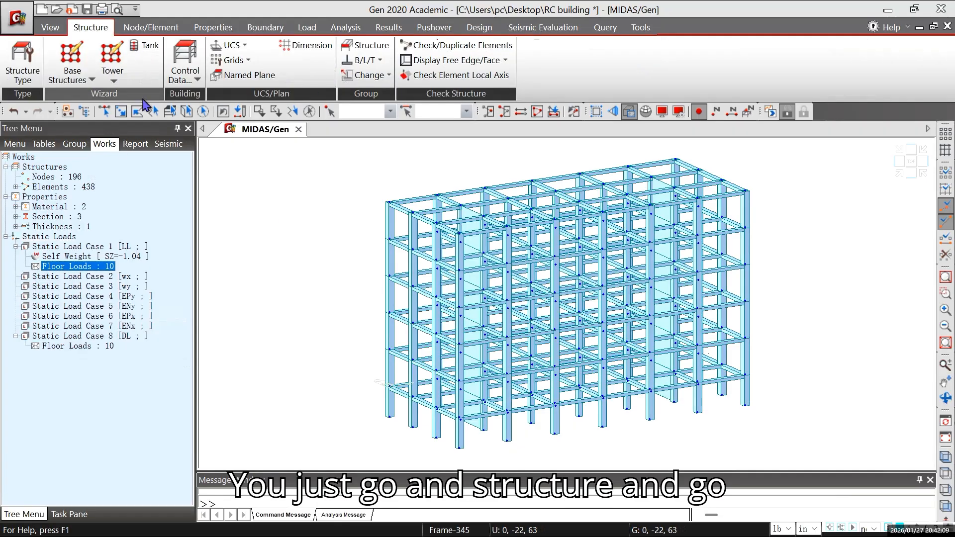
left_click(197, 81)
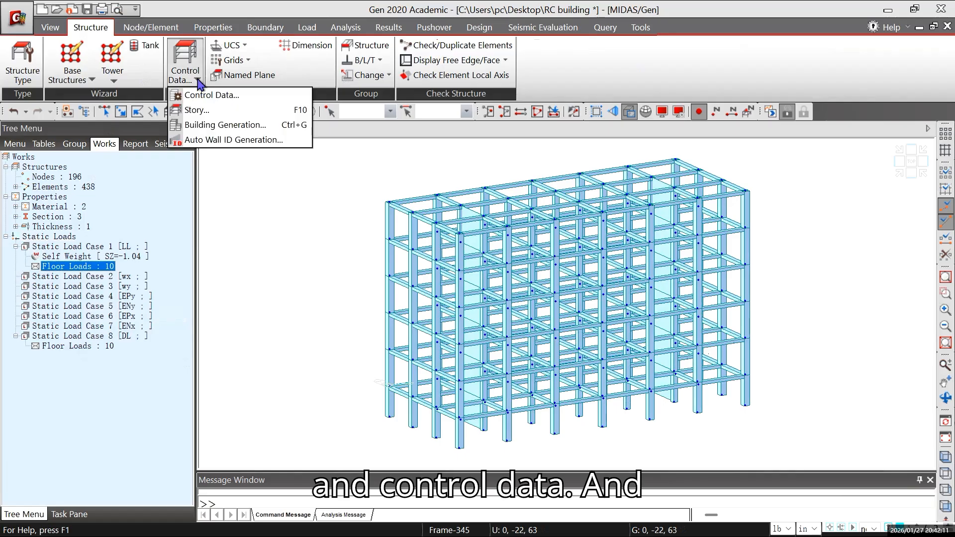
left_click(206, 113)
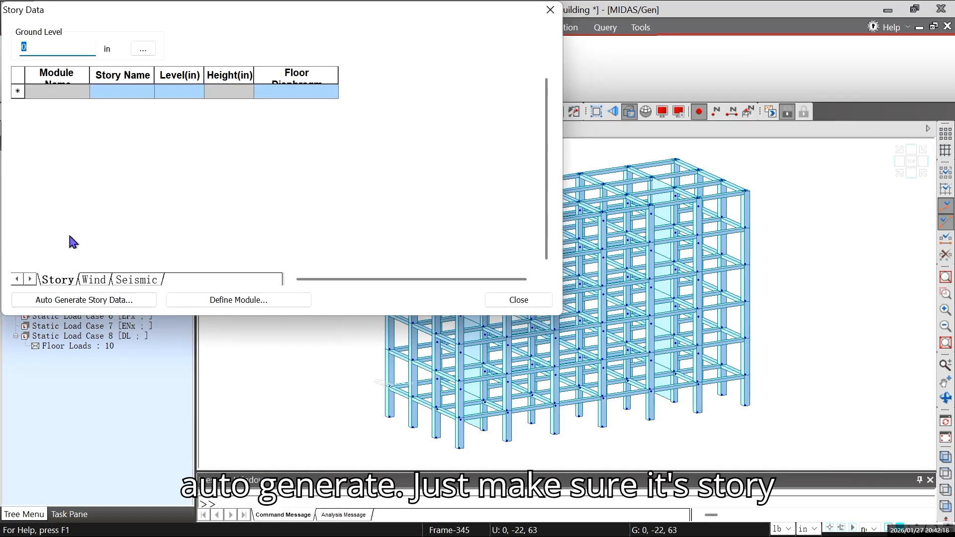
left_click(99, 281)
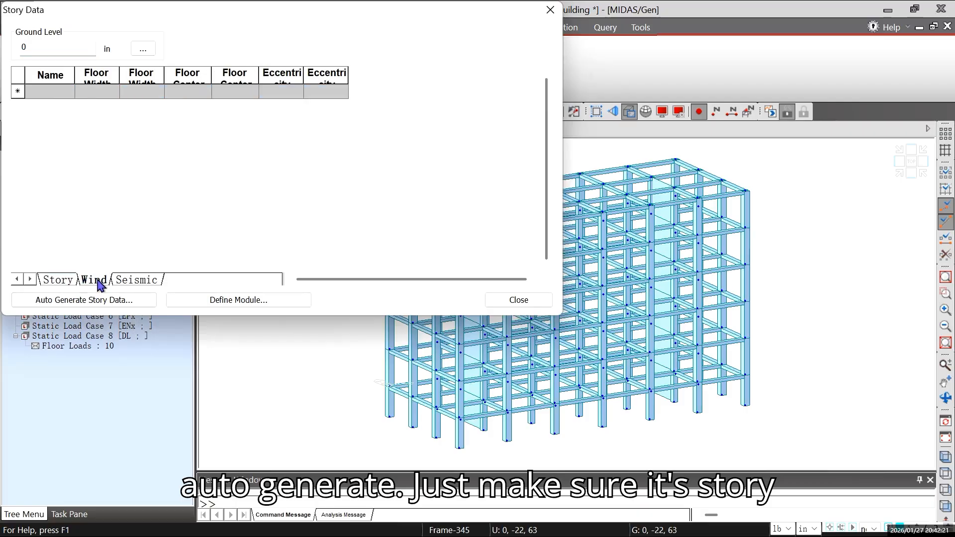
left_click(61, 282)
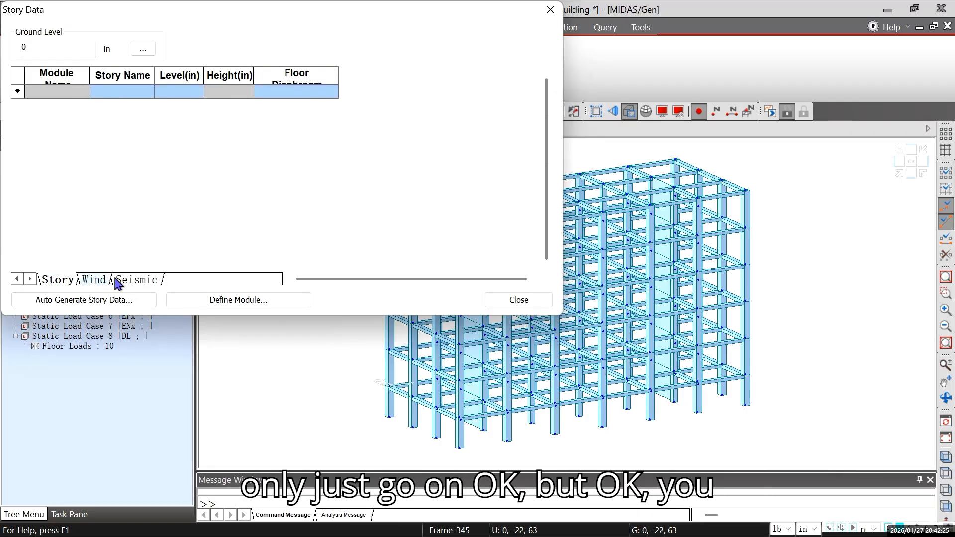
left_click(143, 284)
left_click(60, 283)
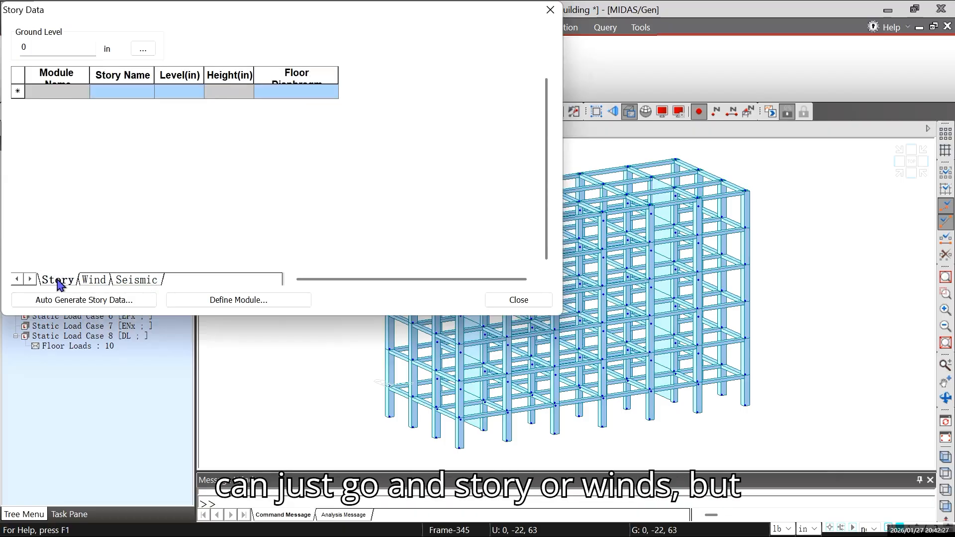
left_click(93, 284)
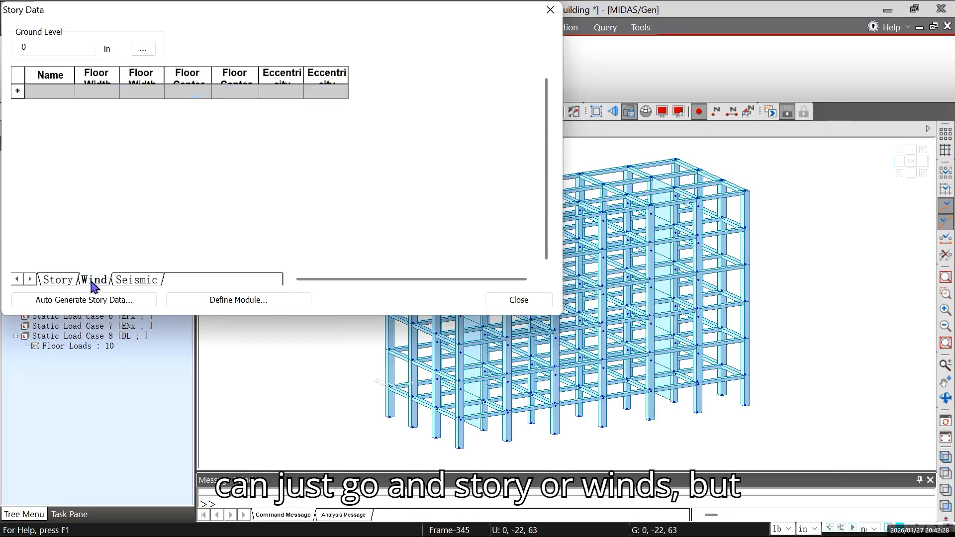
left_click(61, 282)
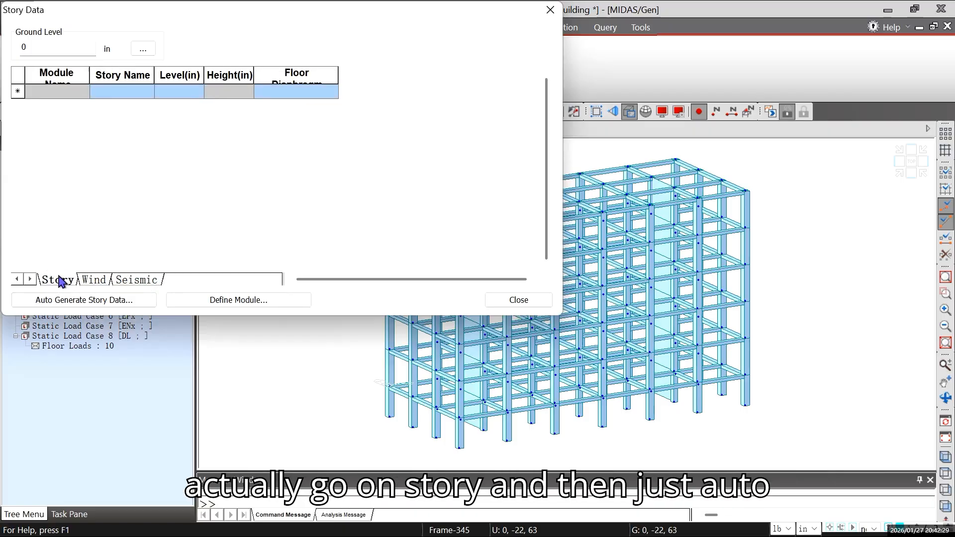
left_click(94, 301)
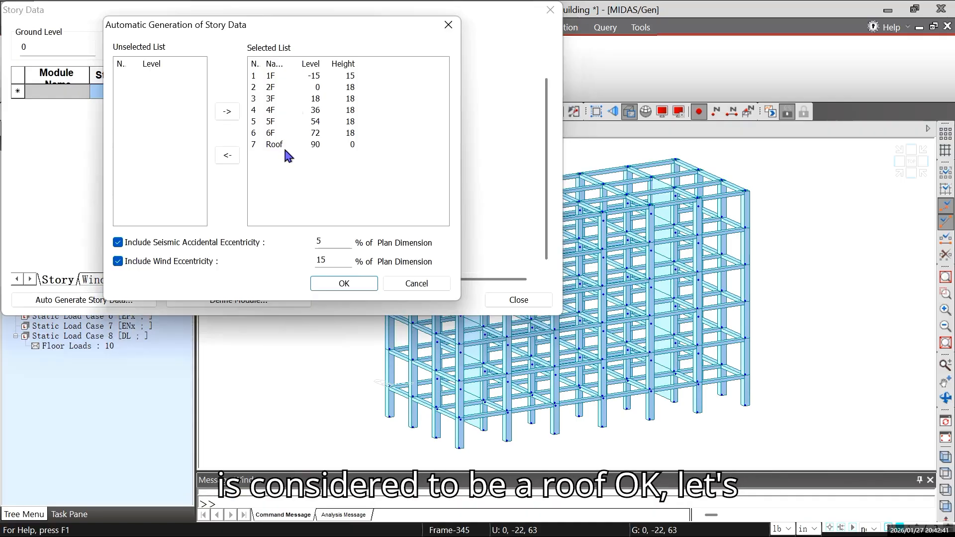
left_click(346, 288)
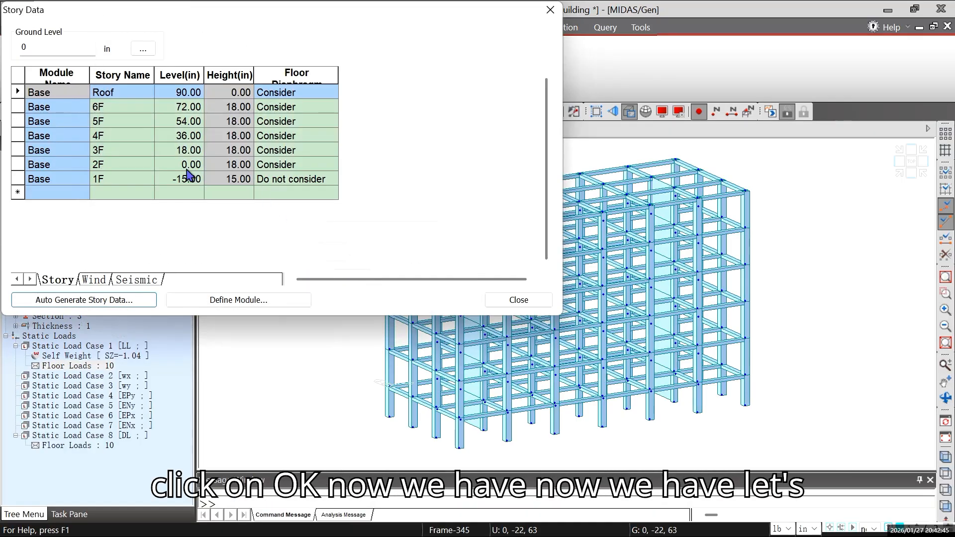
- Review the generated wind data and story levels, and close the story data
left_click(98, 281)
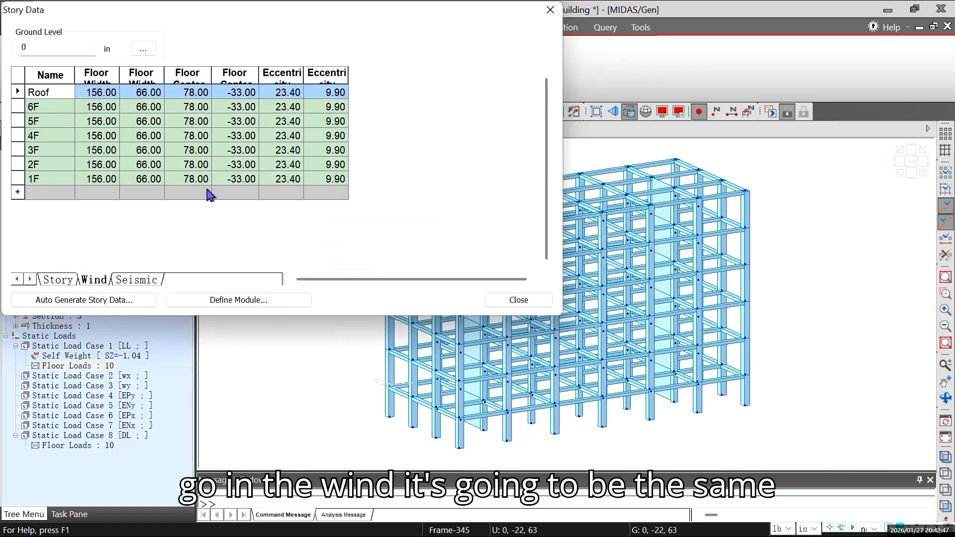
left_click(70, 282)
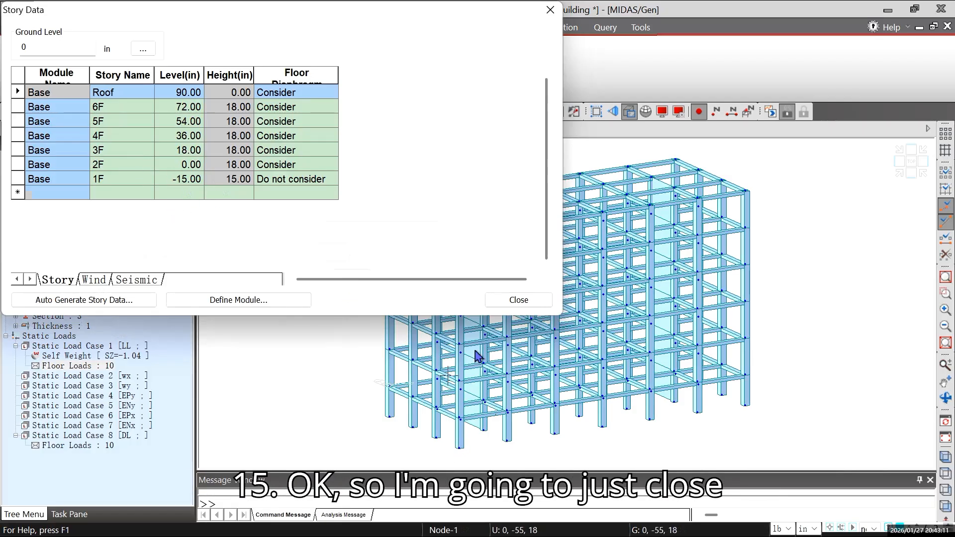
left_click(518, 299)
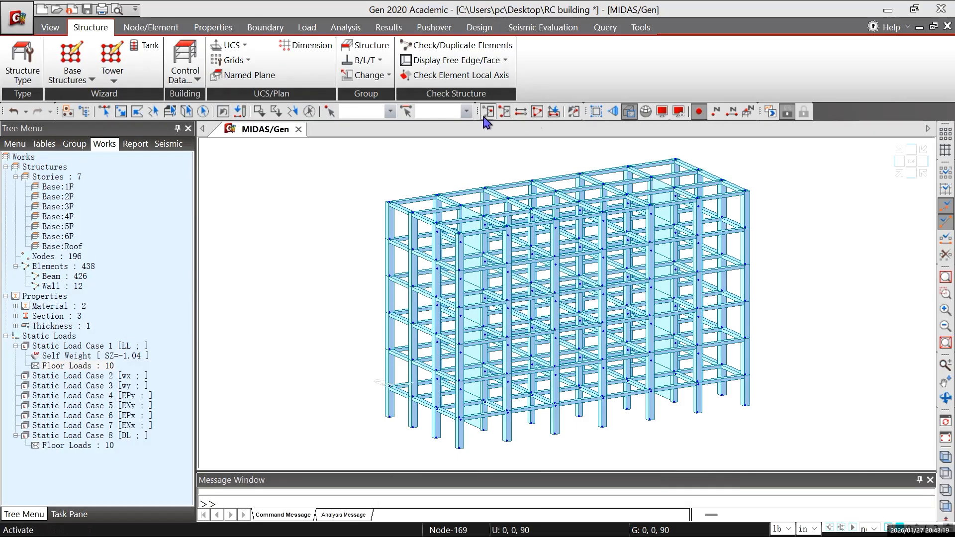
- Select the whole building and set up a node translation in Move mode
left_click(203, 111)
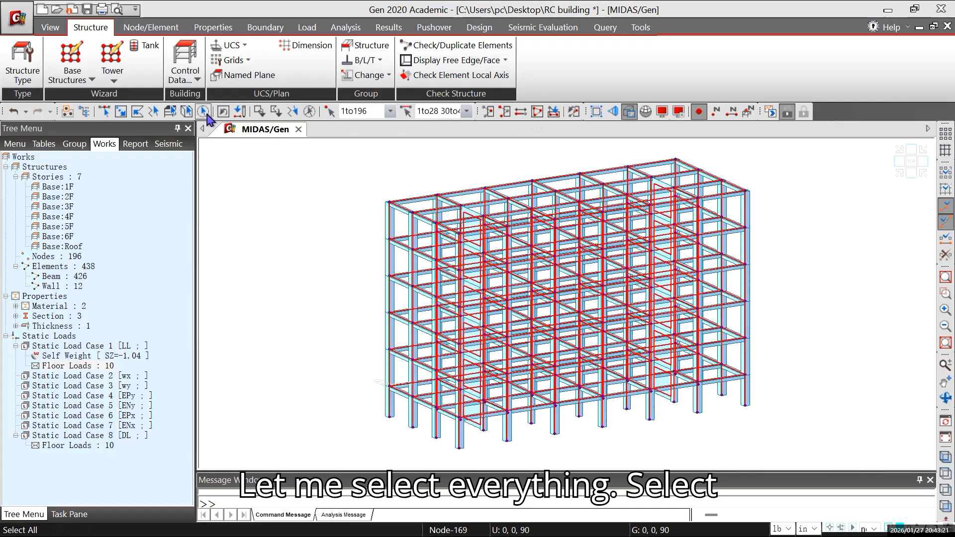
left_click(140, 27)
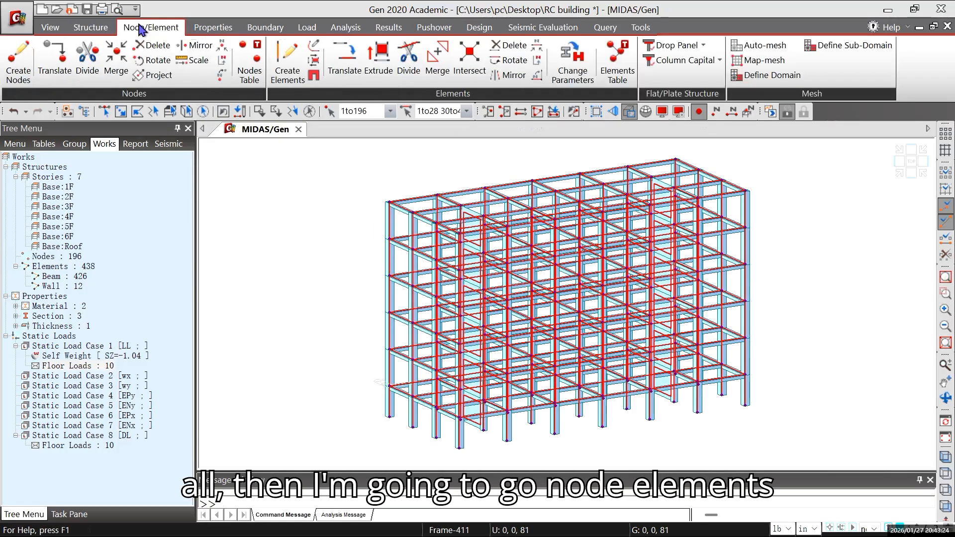
left_click(60, 76)
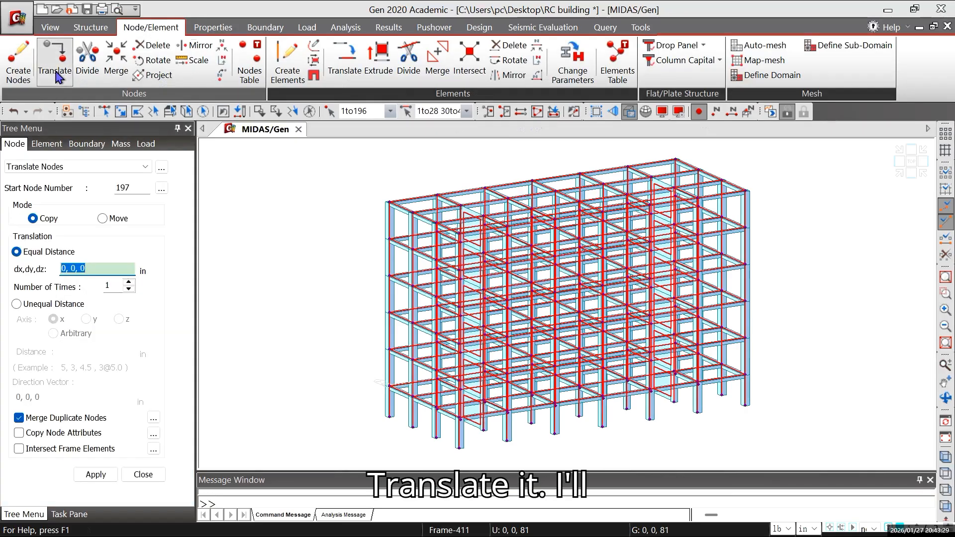
left_click(103, 220)
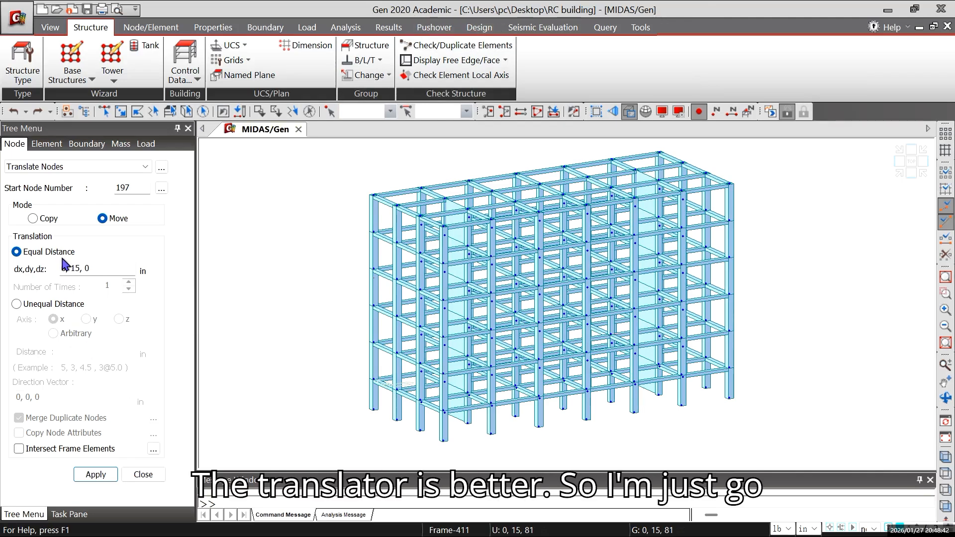
- Reset the Y translation distance to 0 and check the story levels in the story data
double_click(78, 269)
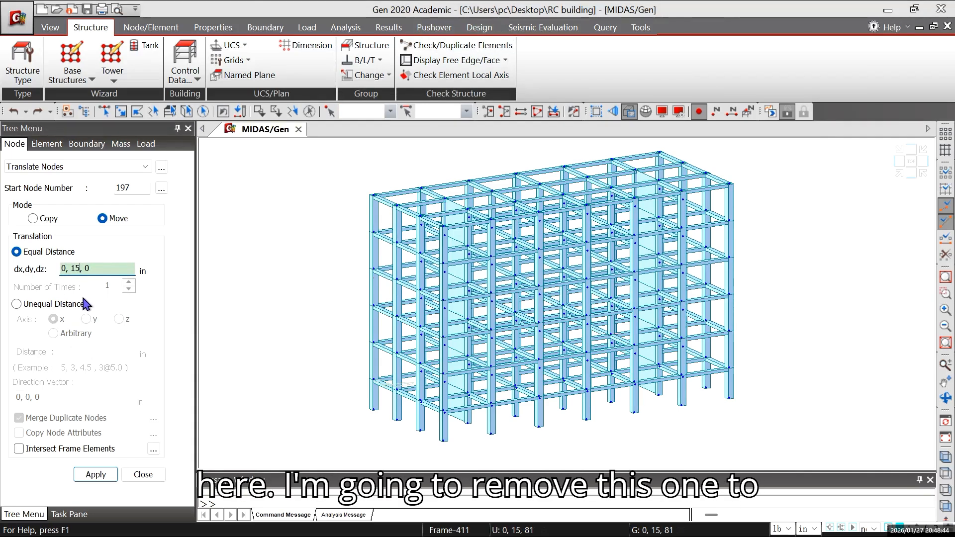
key("BackSpace")
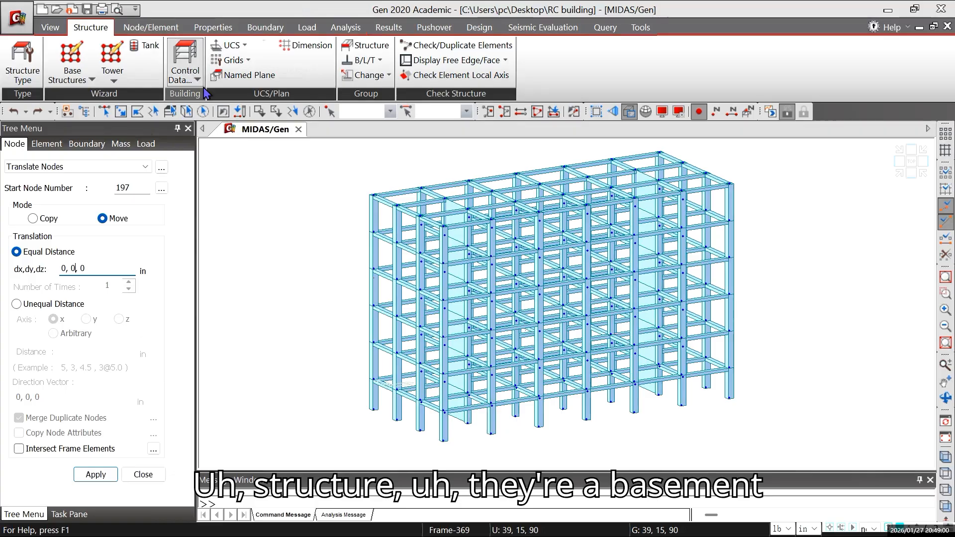
left_click(186, 72)
left_click(223, 119)
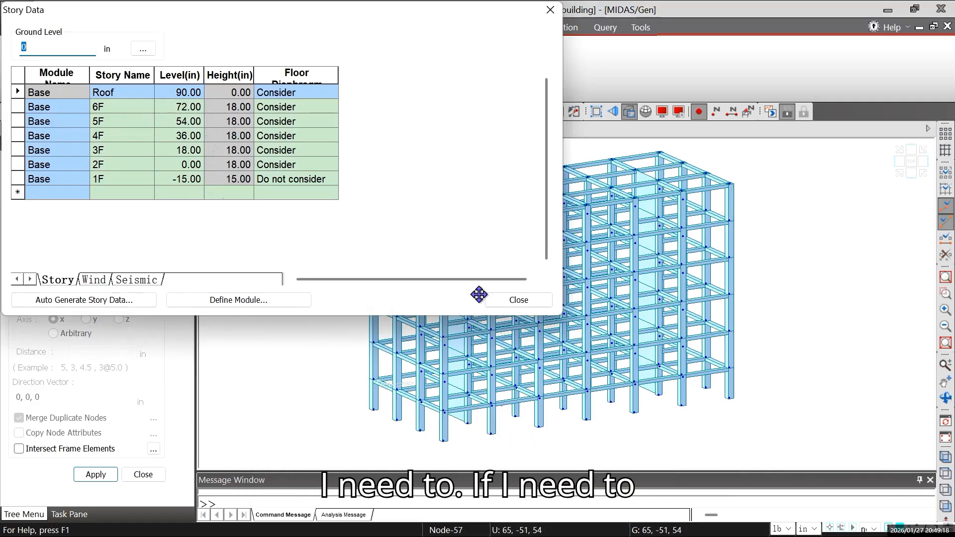
left_click(517, 300)
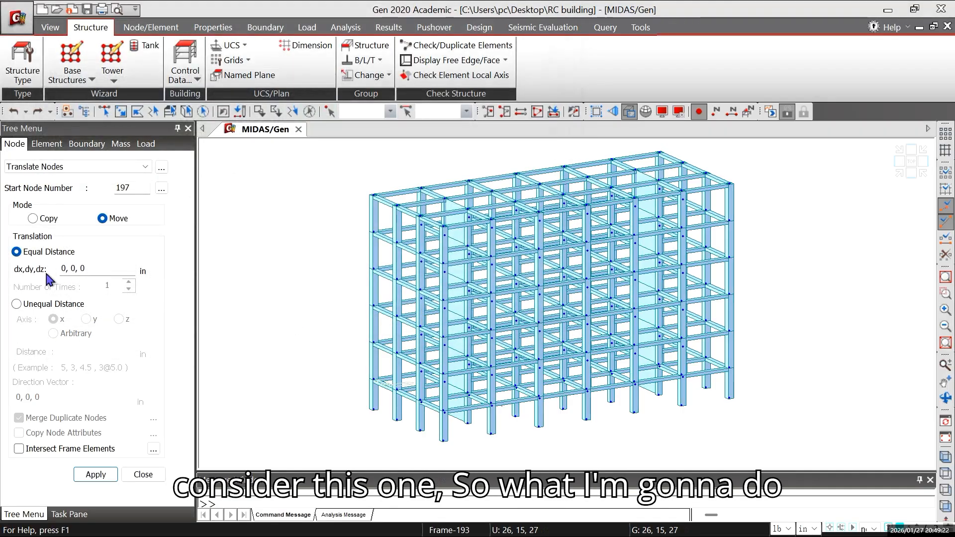
- Select the whole building again and move all its nodes by 0, 0, 15 in
left_click(203, 111)
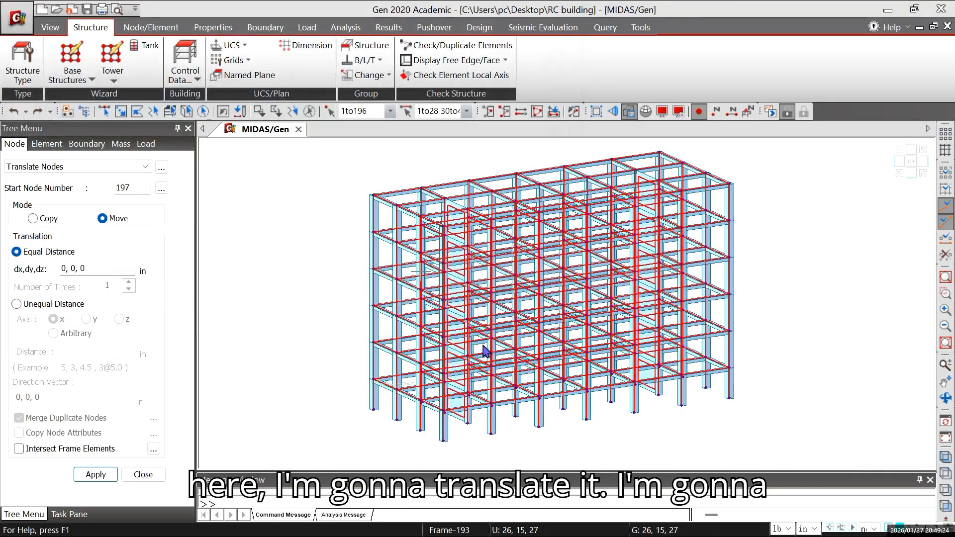
left_click(91, 268)
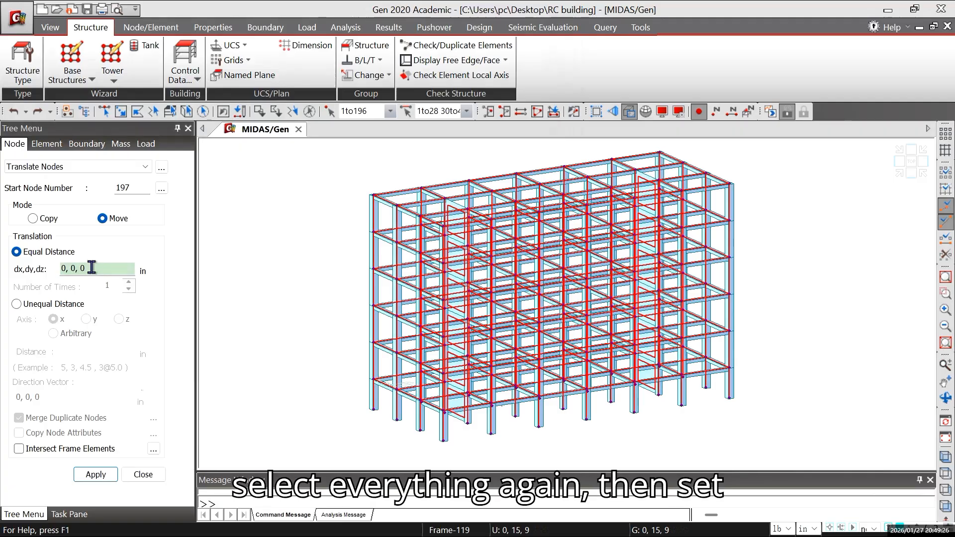
key("BackSpace")
type("15")
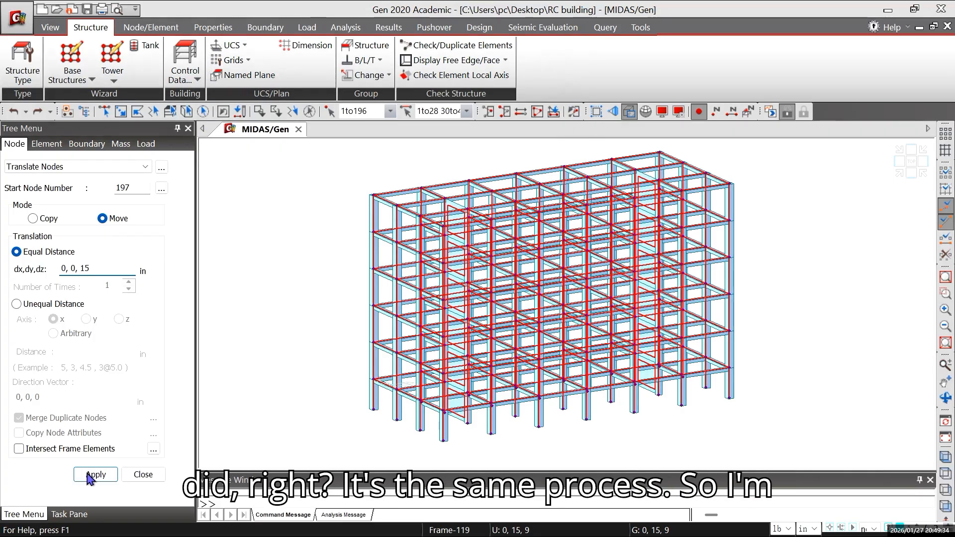
left_click(93, 270)
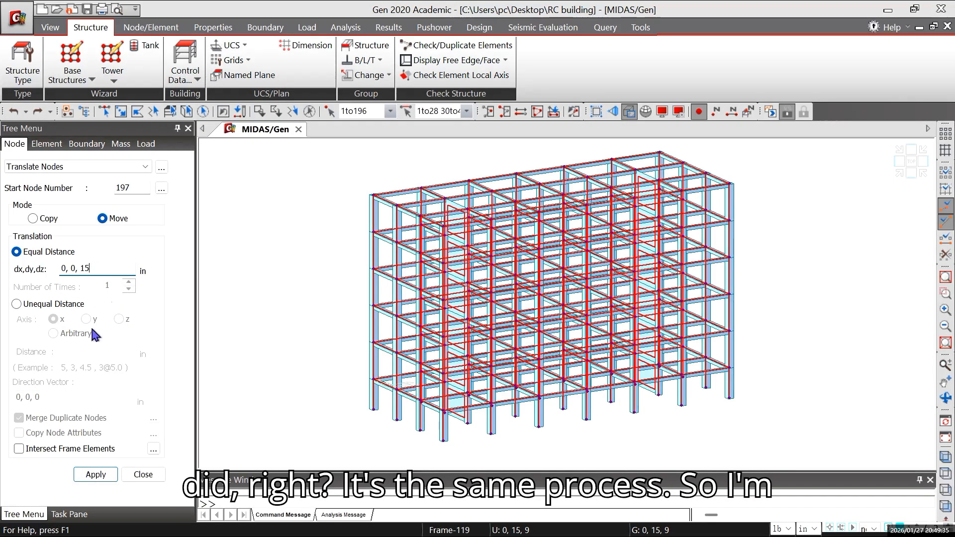
left_click(96, 475)
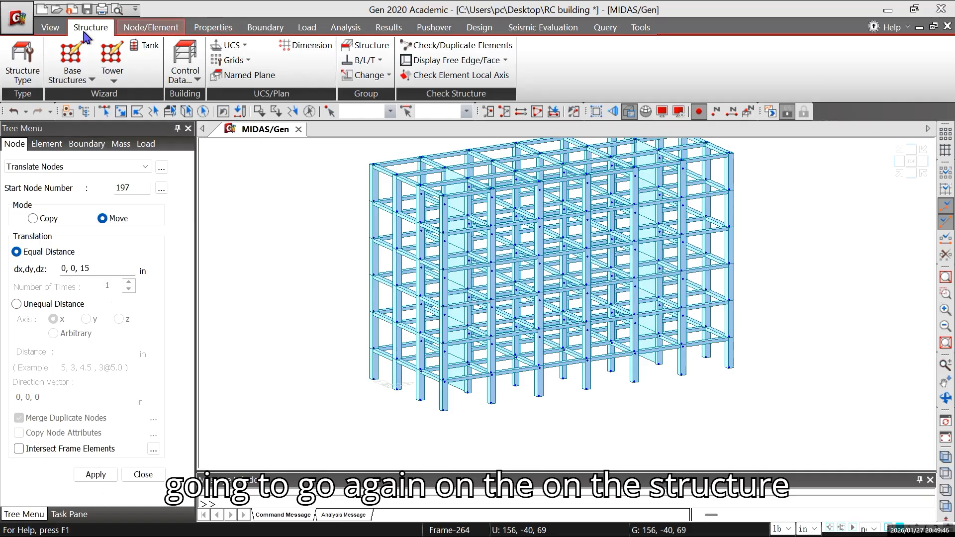
- Regenerate the story data for the moved building from 1F to Roof, and close the story data
left_click(193, 81)
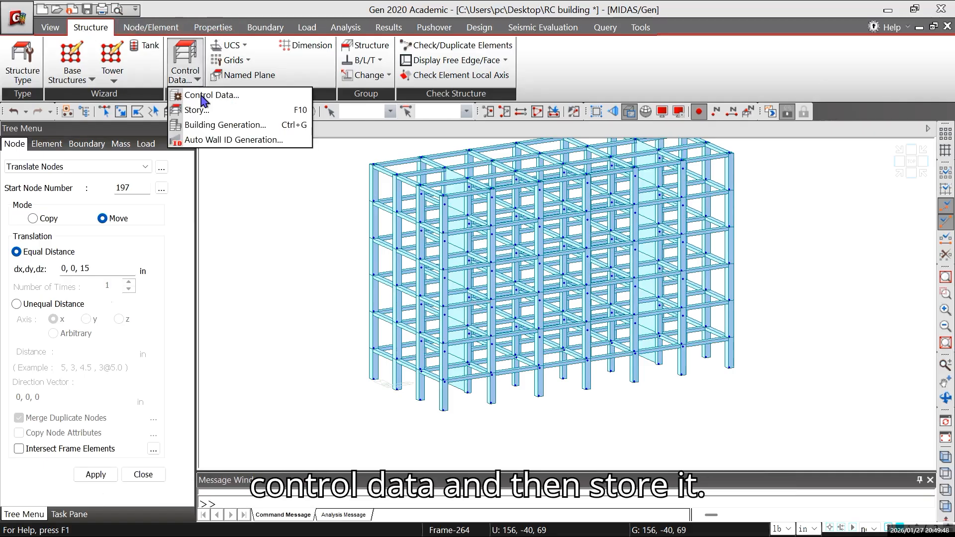
left_click(200, 110)
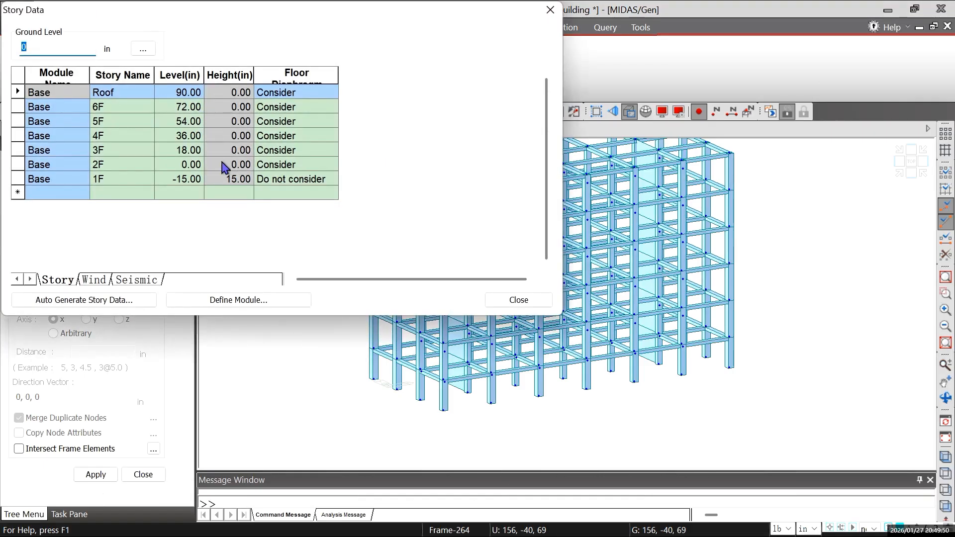
left_click(85, 300)
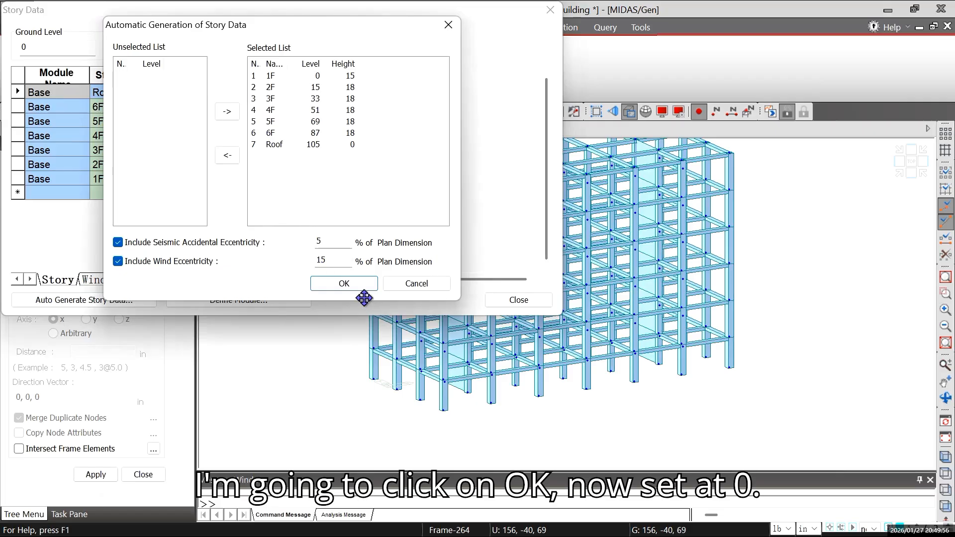
left_click(348, 282)
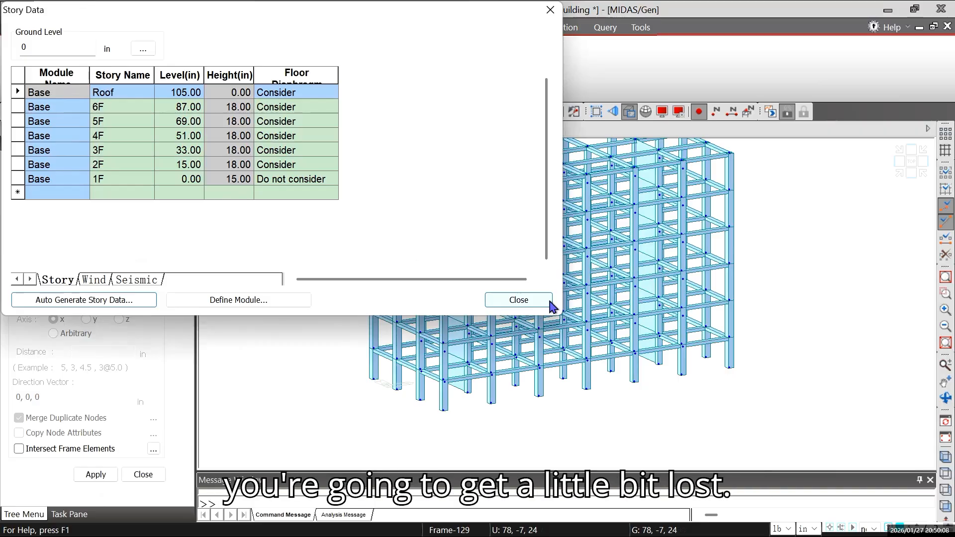
left_click(512, 301)
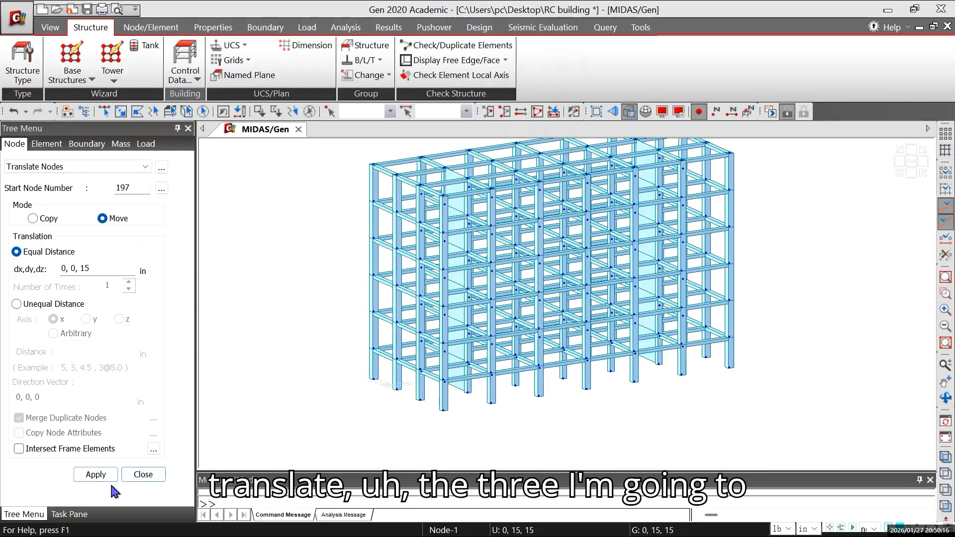
- Start a wind load for load case wx using Eurocode-1(2005) with the Singapore national annex
left_click(139, 479)
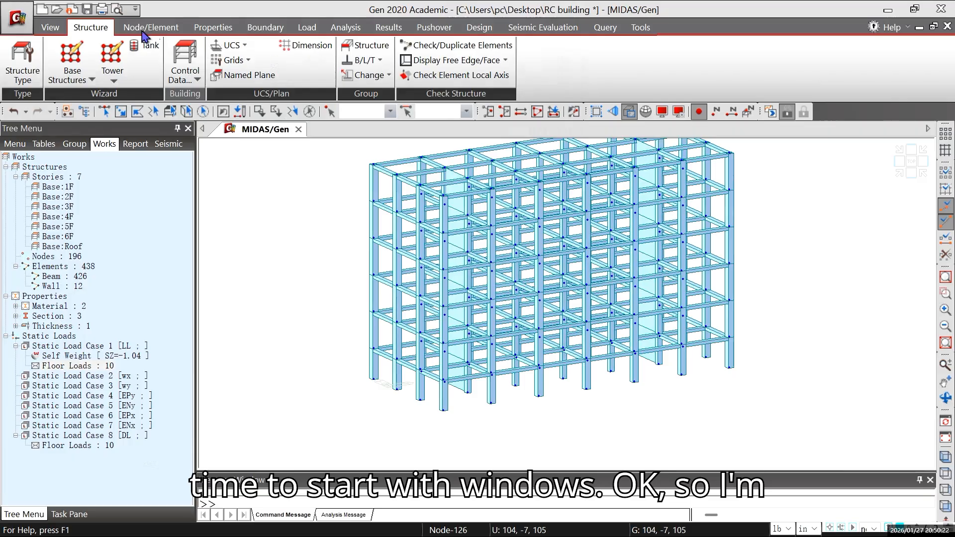
left_click(307, 28)
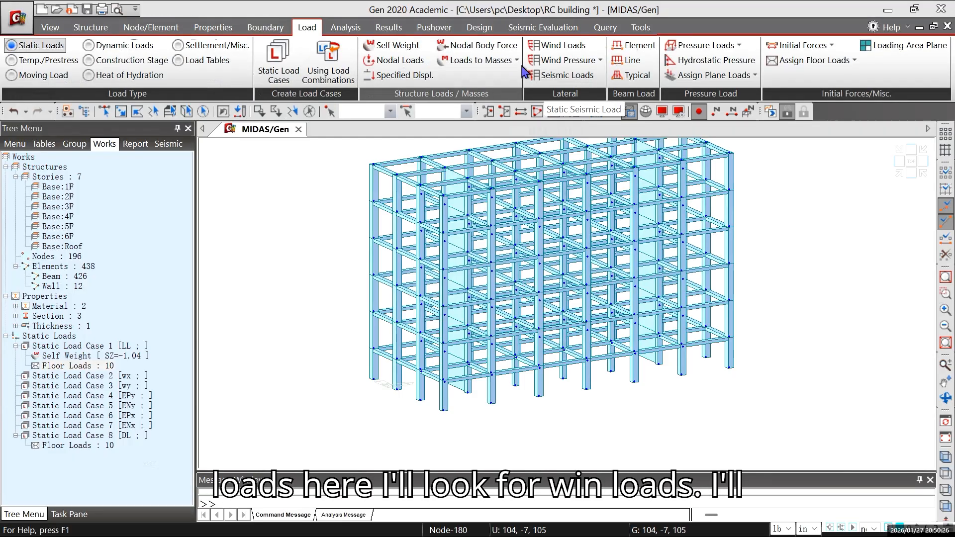
left_click(554, 45)
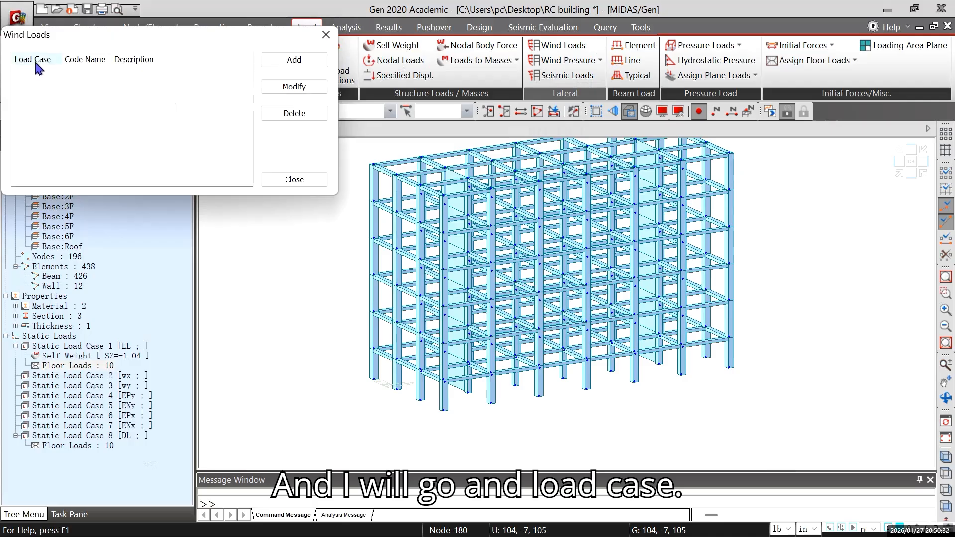
left_click(302, 58)
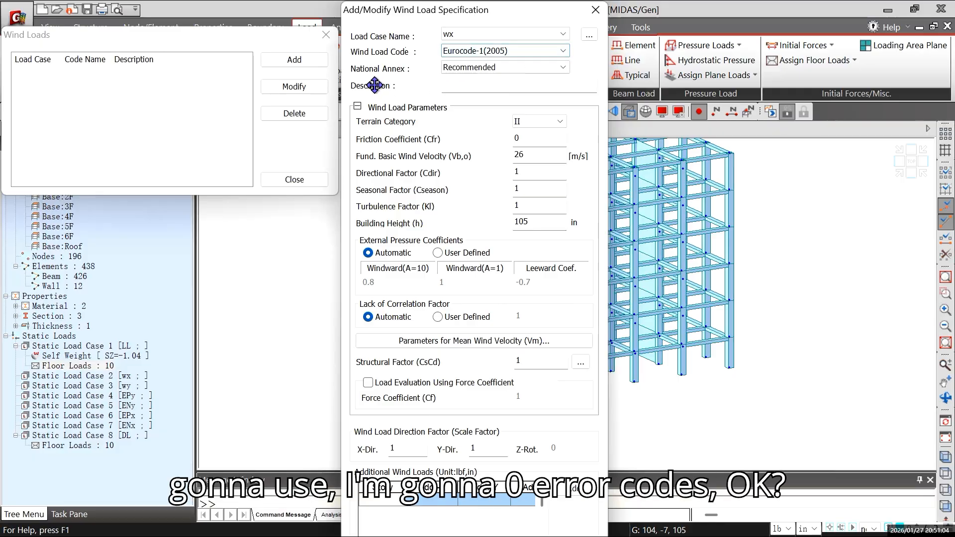
left_click(534, 72)
left_click(485, 89)
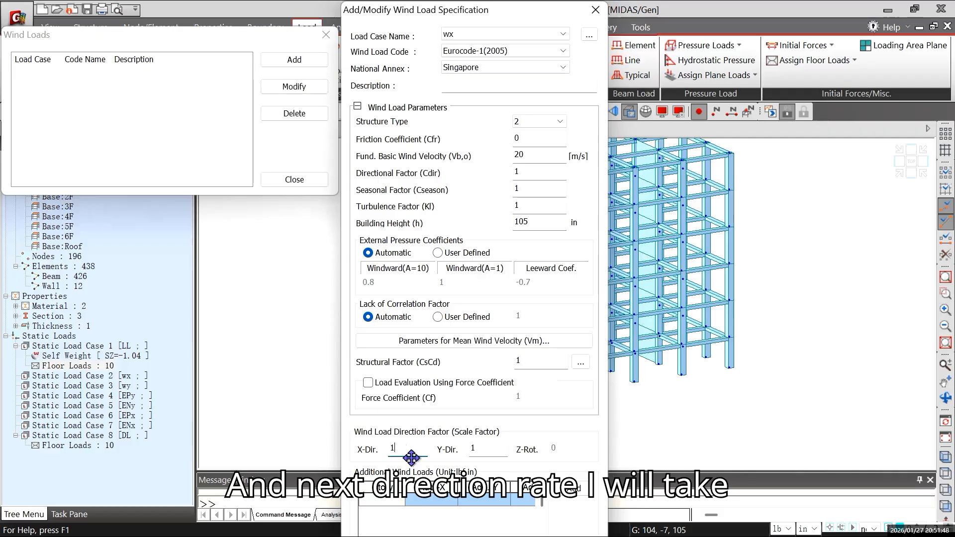
- Set the wx wind load's Y direction factor to 0, skip additional wind loads, and collapse the wind load parameters
left_click(495, 447)
key("BackSpace")
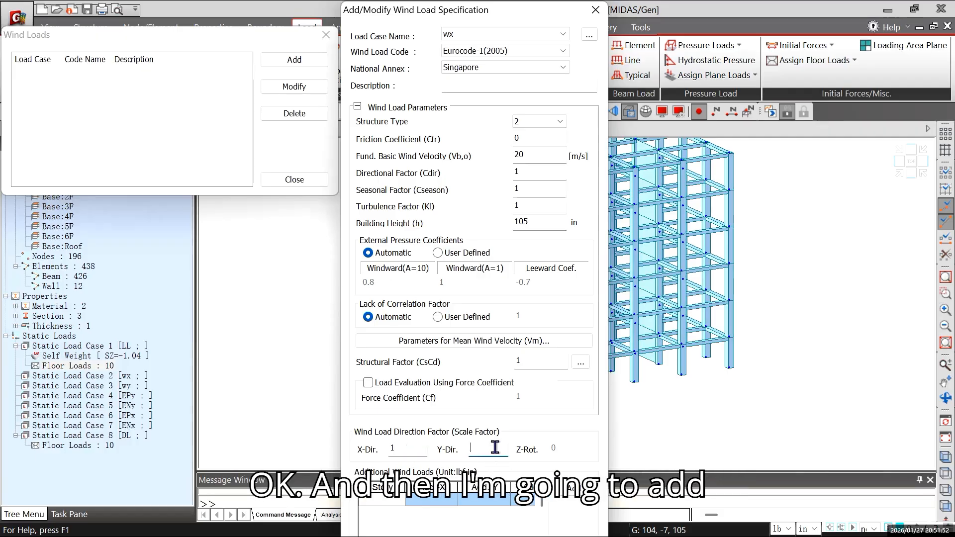
left_click(576, 496)
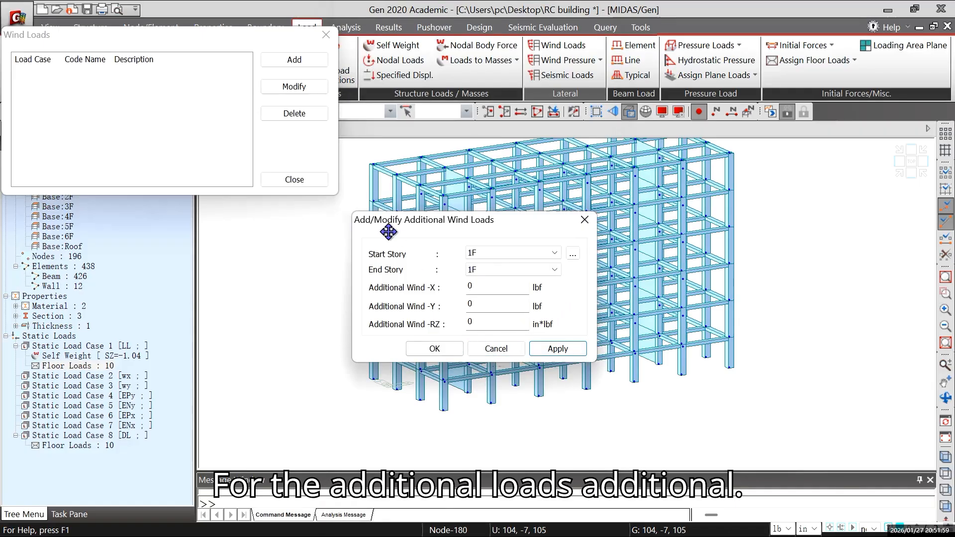
left_click(585, 219)
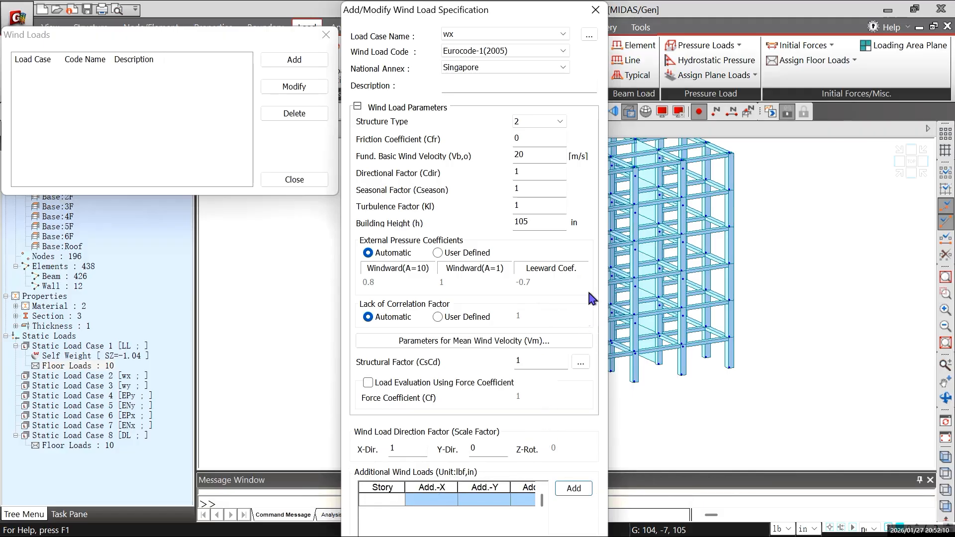
left_click_drag(607, 297, 601, 203)
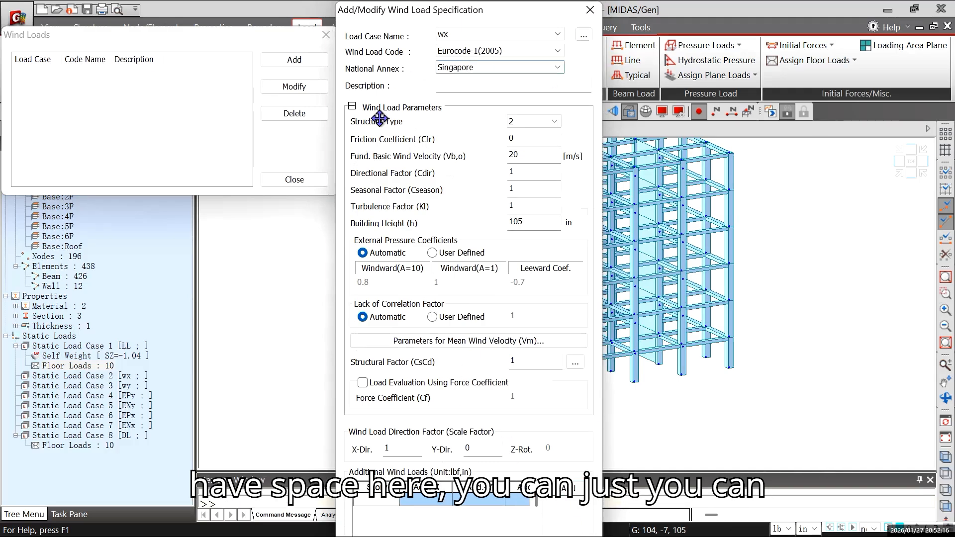
left_click(352, 106)
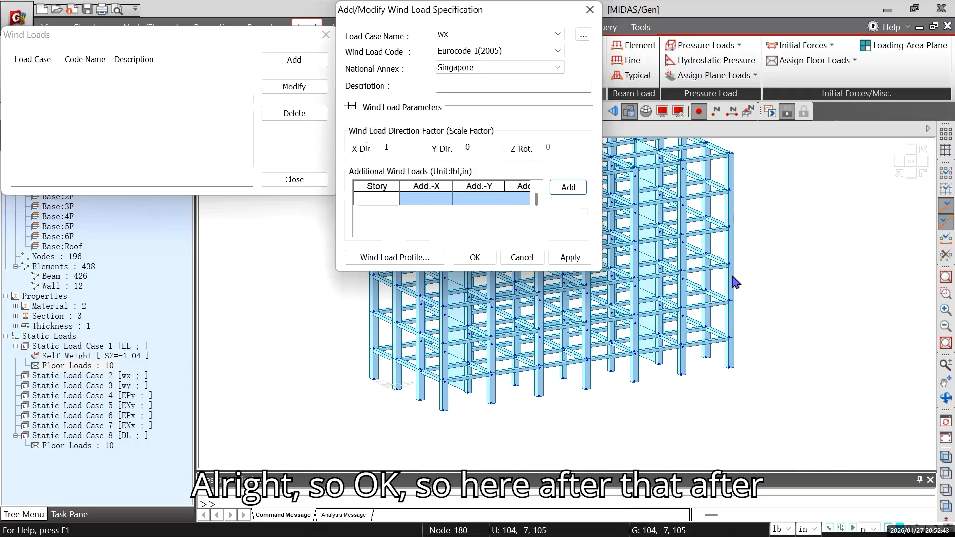
- Check the wx wind load profile in the X and Y directions and apply the wx wind load
left_click(473, 279)
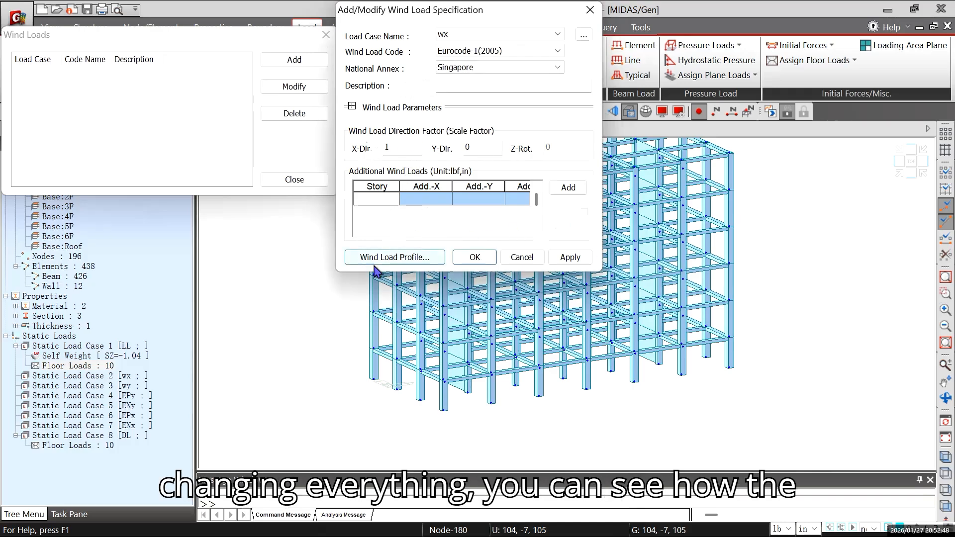
left_click(410, 263)
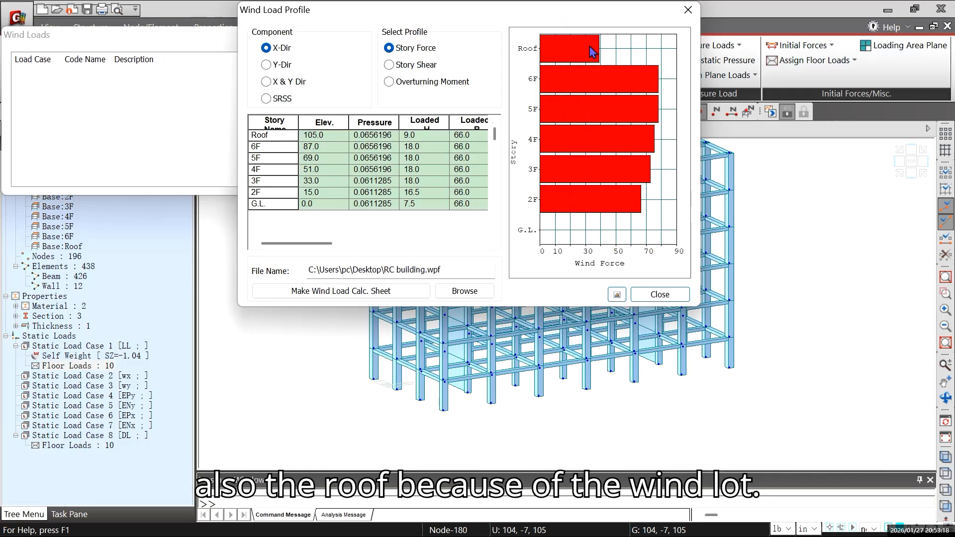
left_click(266, 64)
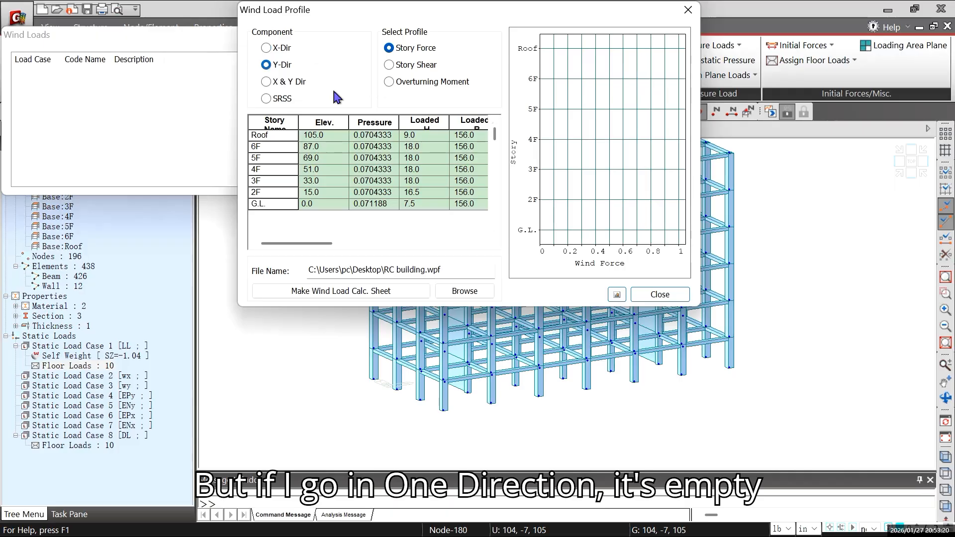
left_click(644, 296)
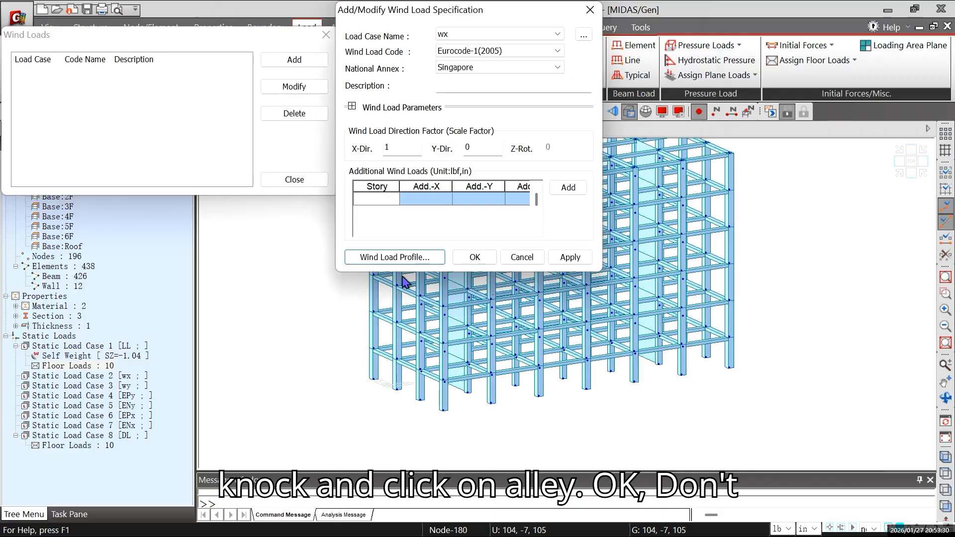
left_click(567, 258)
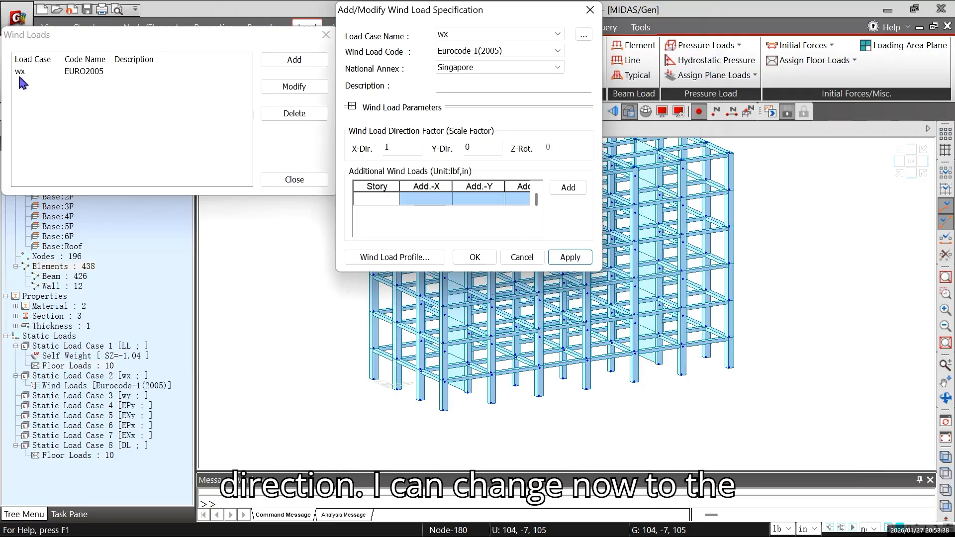
- Switch the wind load definition to load case wy with direction factors X 0 and Y 1
left_click(522, 29)
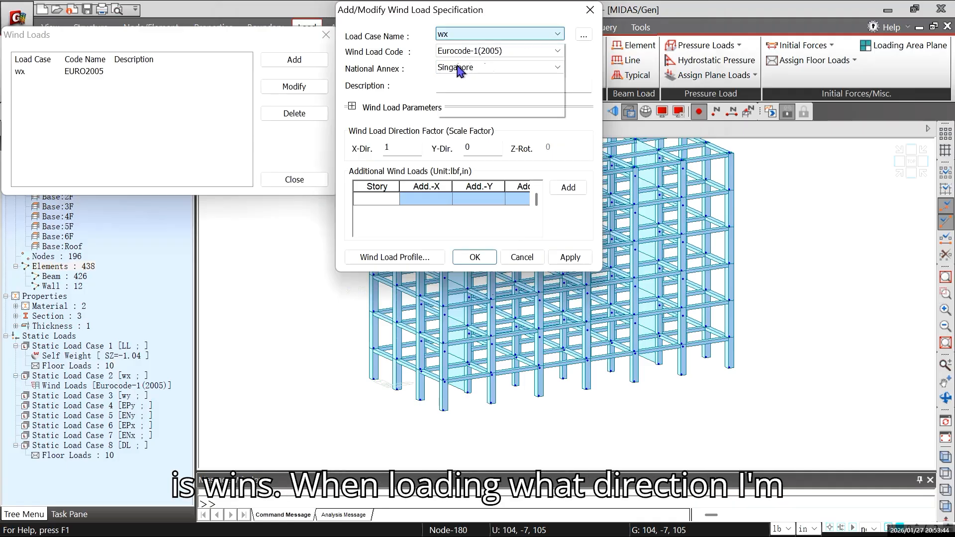
left_click(499, 114)
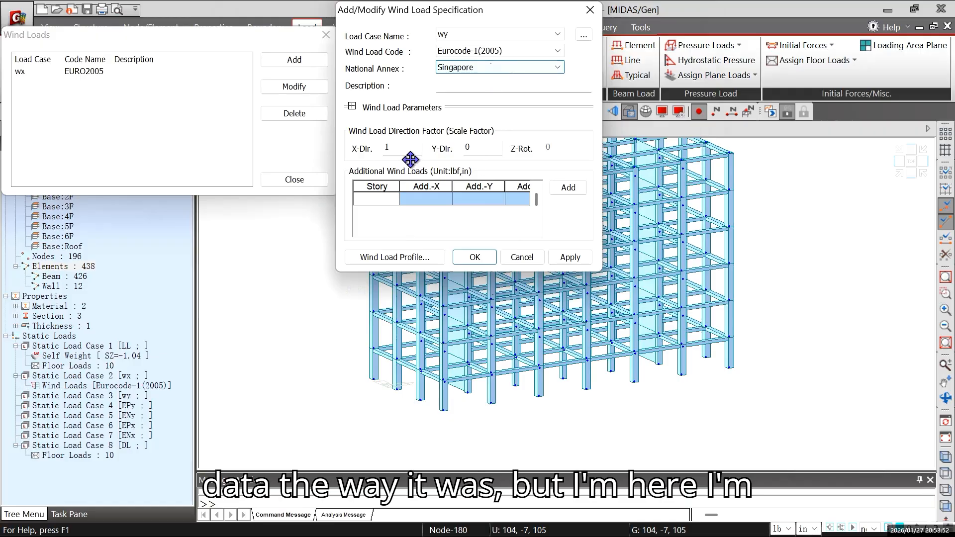
left_click(398, 149)
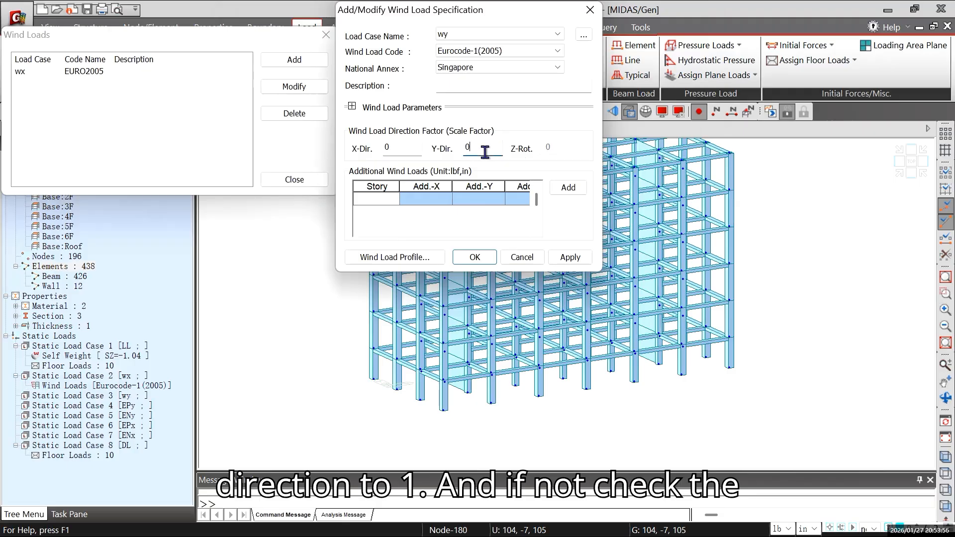
- Check the wy wind load profile in the Y and X directions, add the load, and close the wind load list
left_click(419, 258)
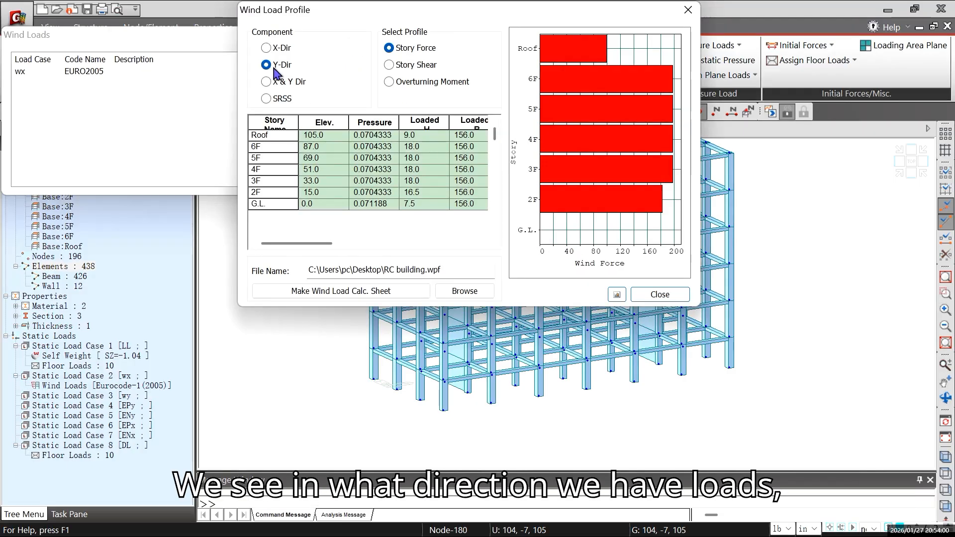
left_click(266, 48)
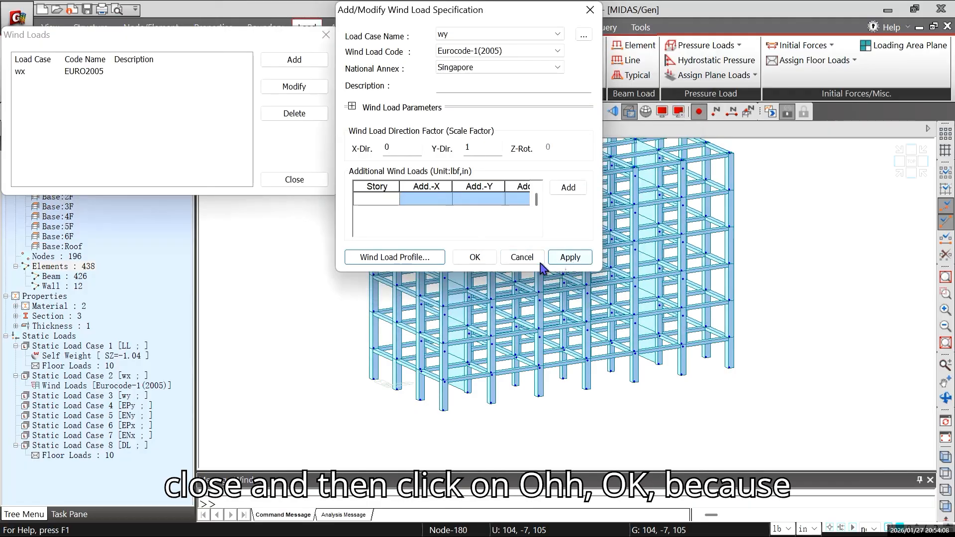
left_click(475, 257)
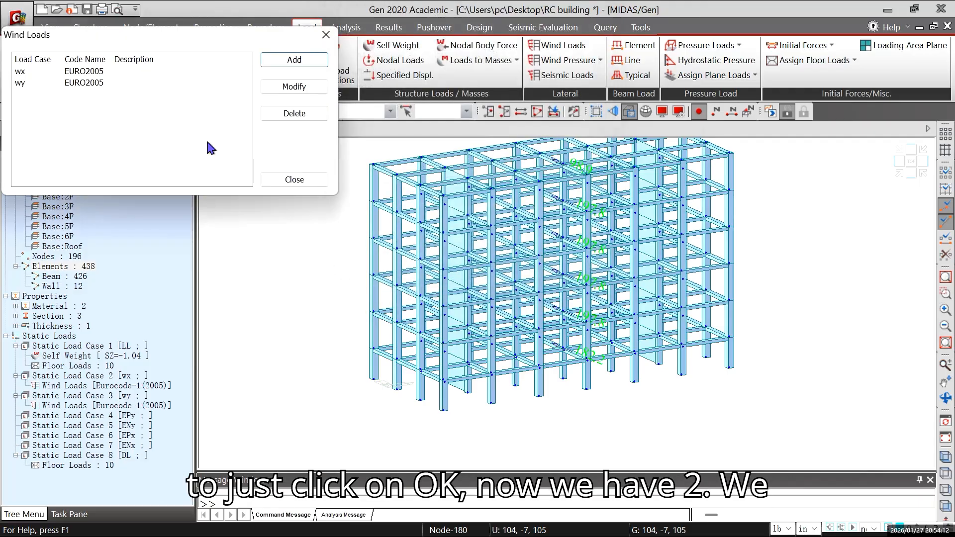
left_click(22, 72)
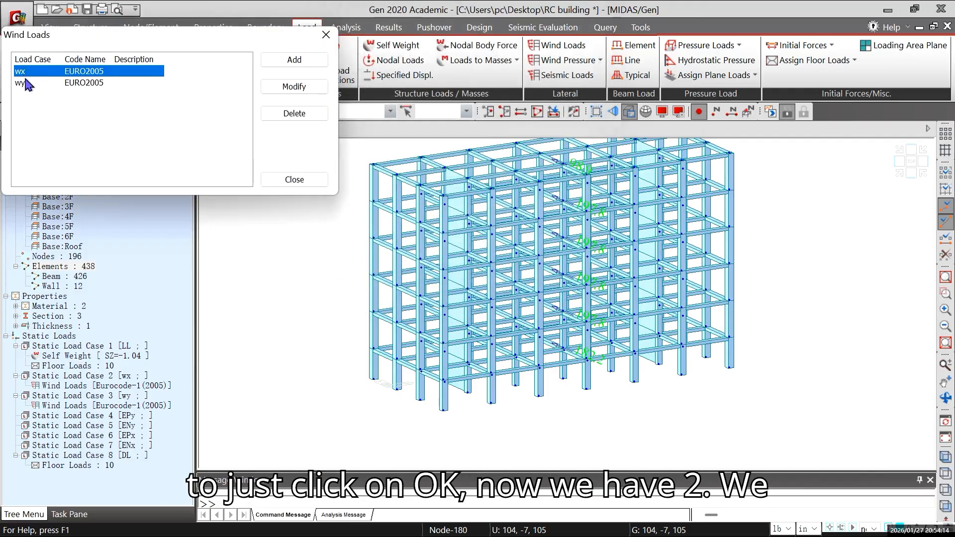
left_click(22, 82)
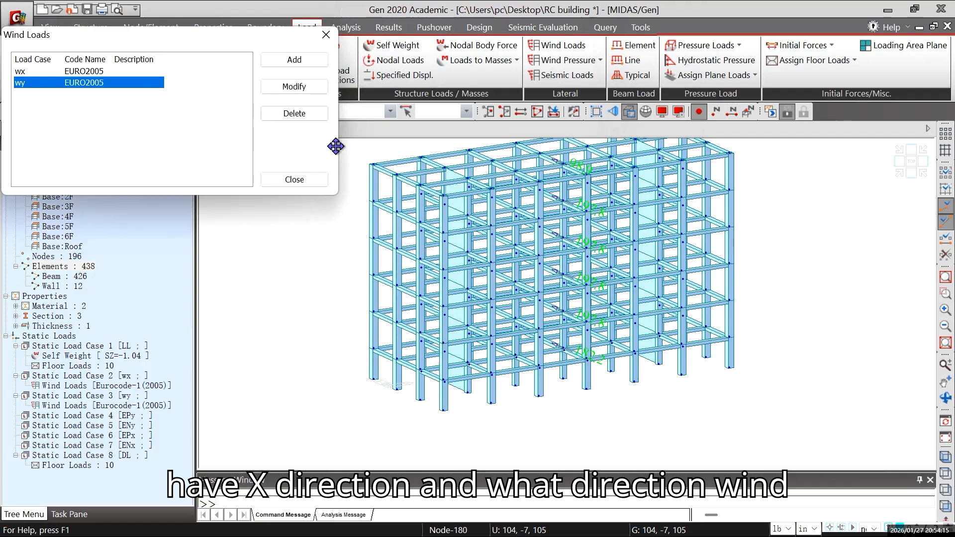
left_click(305, 178)
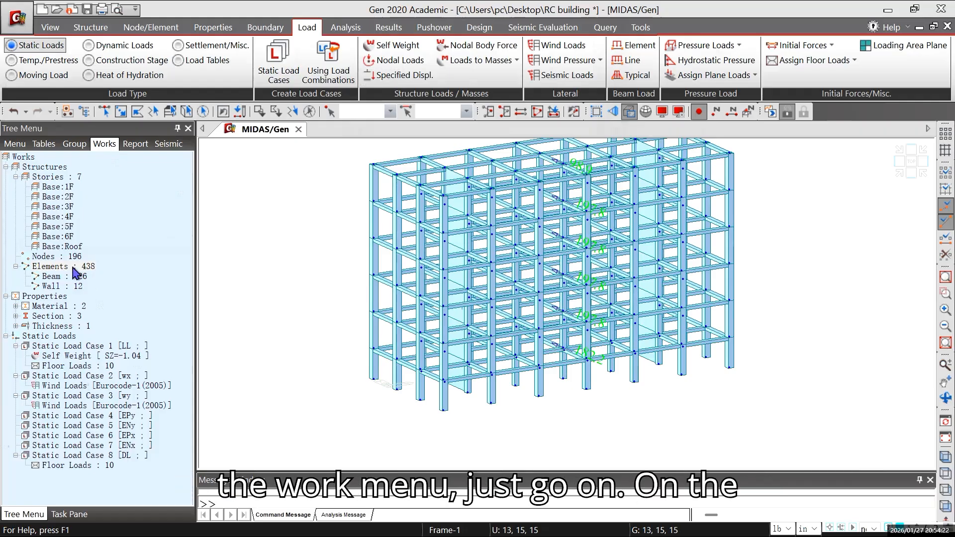
- Hide the displayed wind loads and show the wx wind loads on the model to examine the story forces
left_click(52, 386)
right_click(52, 386)
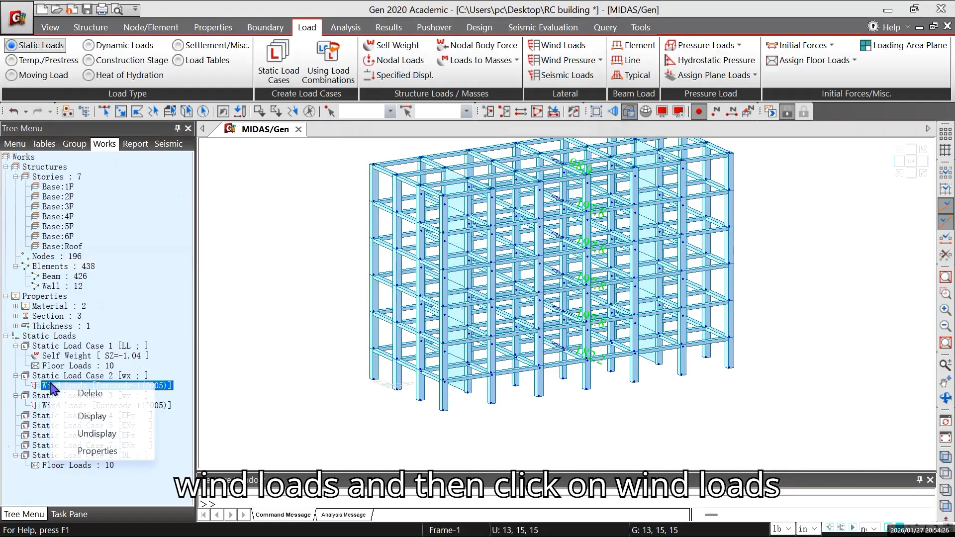
left_click(99, 434)
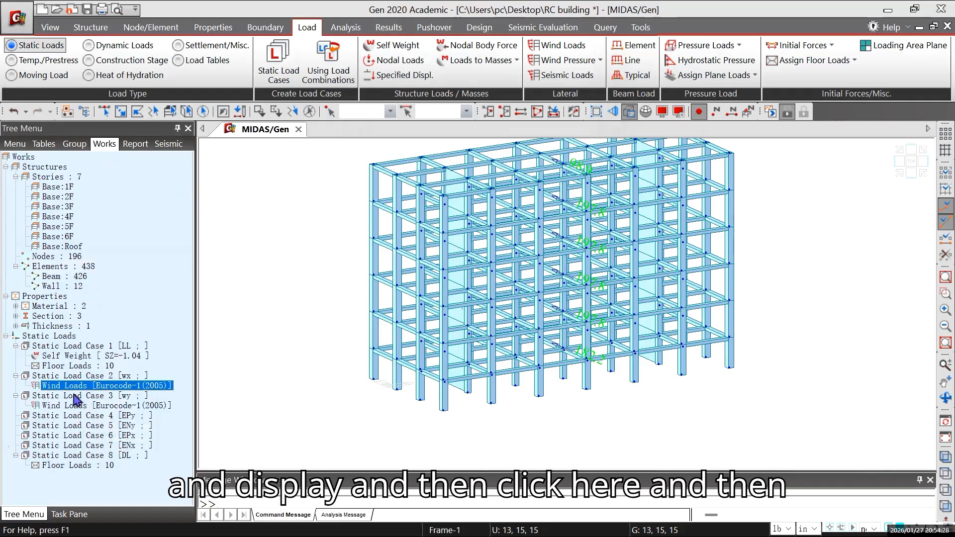
right_click(58, 386)
left_click(95, 420)
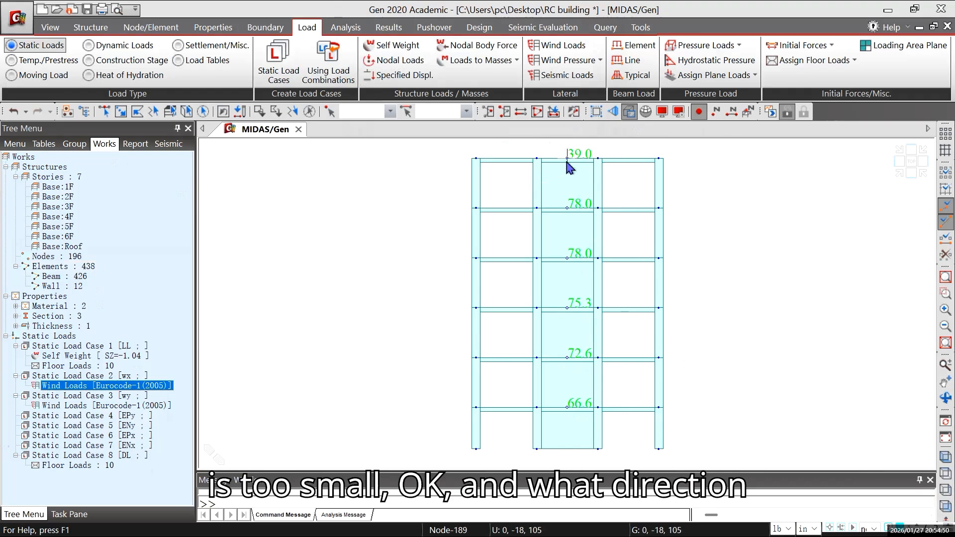
- Display the wy wind loads to examine their story forces, hide them, and return to the isometric view
right_click(103, 407)
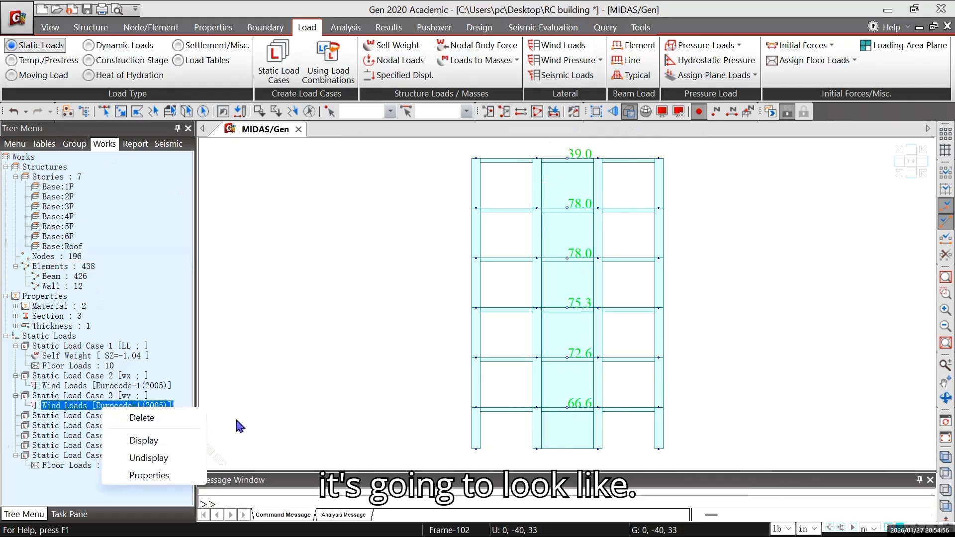
left_click(149, 441)
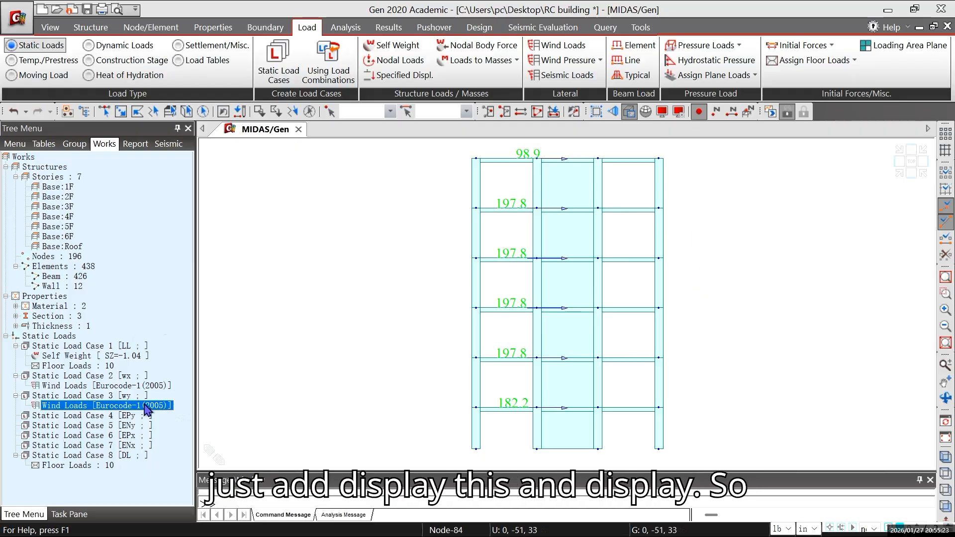
right_click(159, 406)
left_click(182, 454)
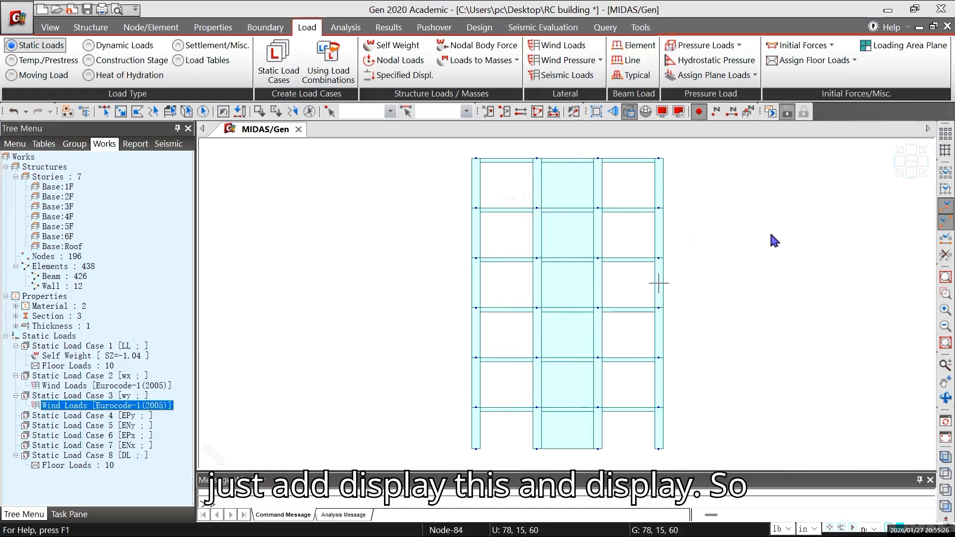
left_click(945, 457)
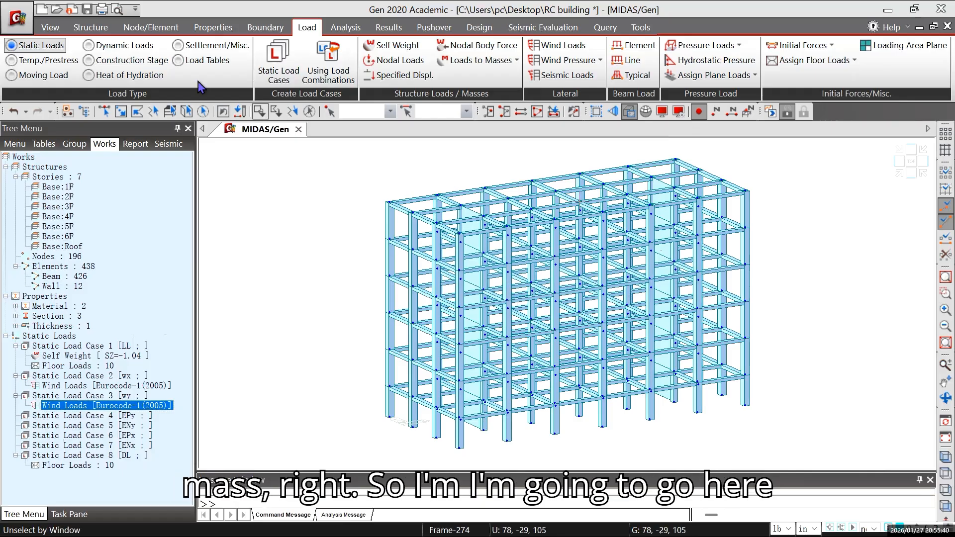
- Set the structure type to convert self-weight into masses in the X and Y directions
left_click(146, 31)
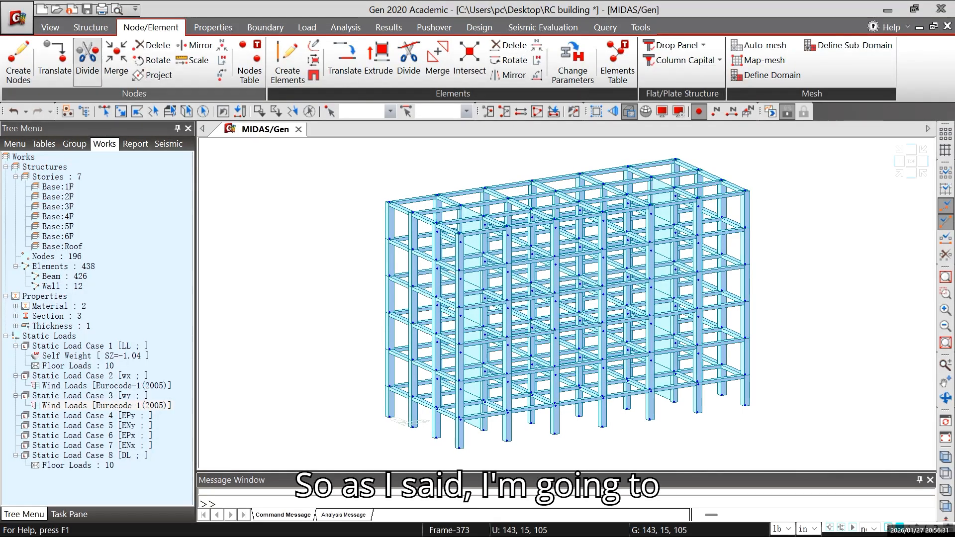
left_click(91, 28)
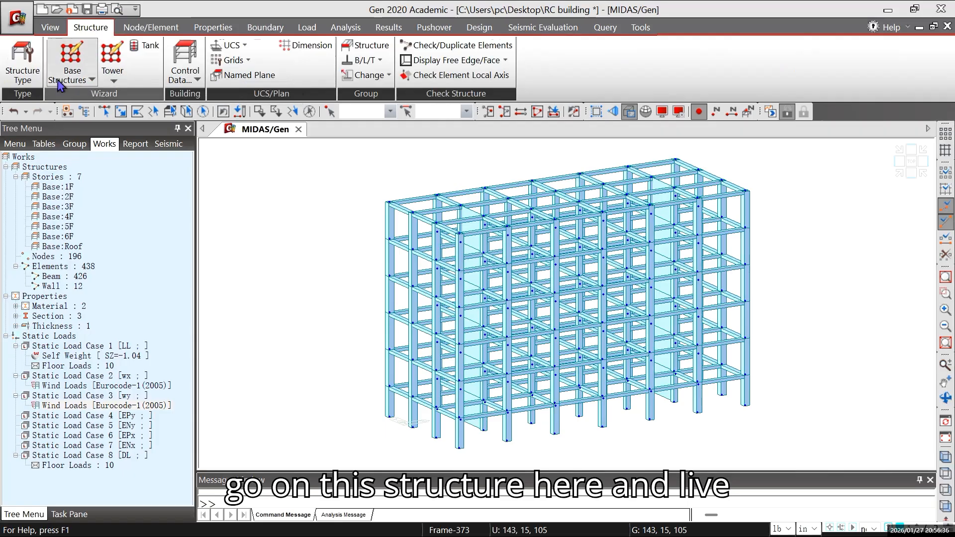
left_click(23, 72)
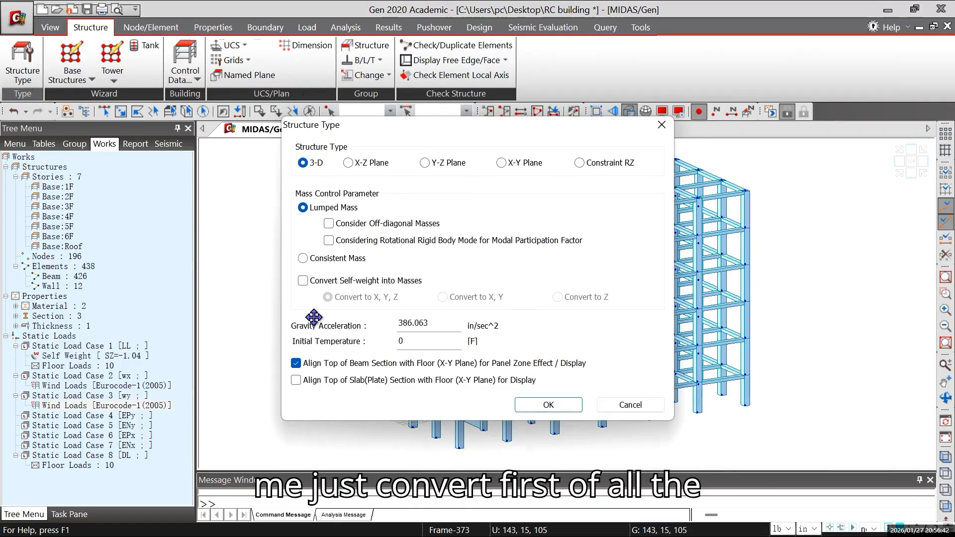
left_click(303, 282)
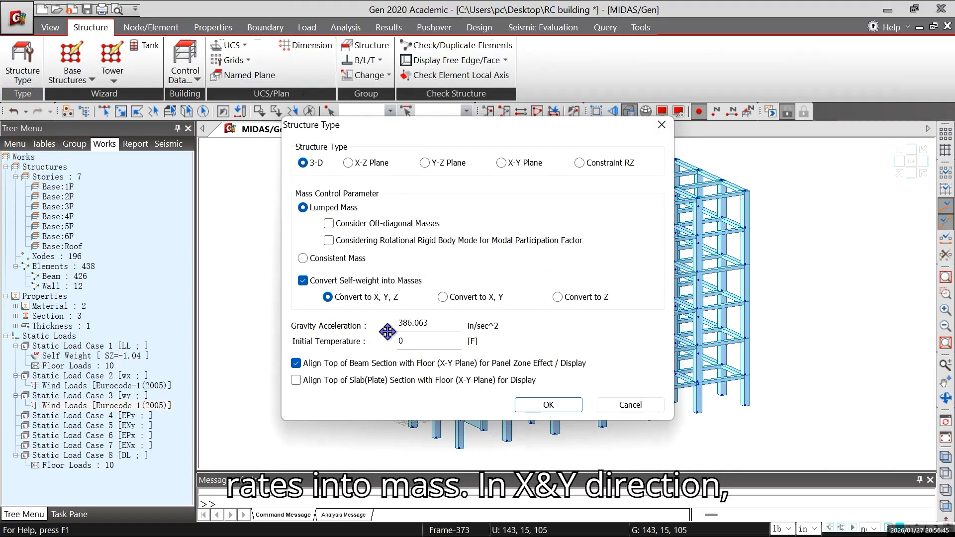
left_click(441, 297)
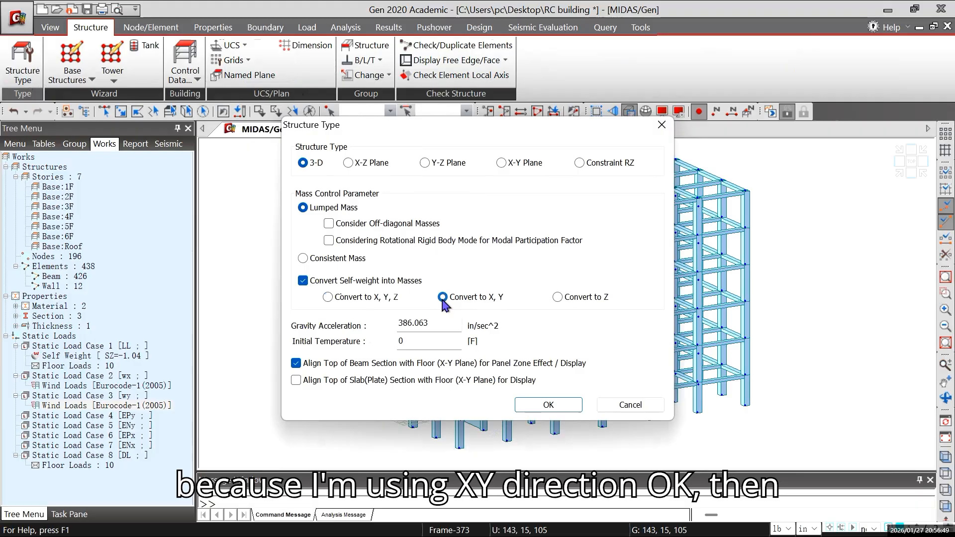
left_click(551, 411)
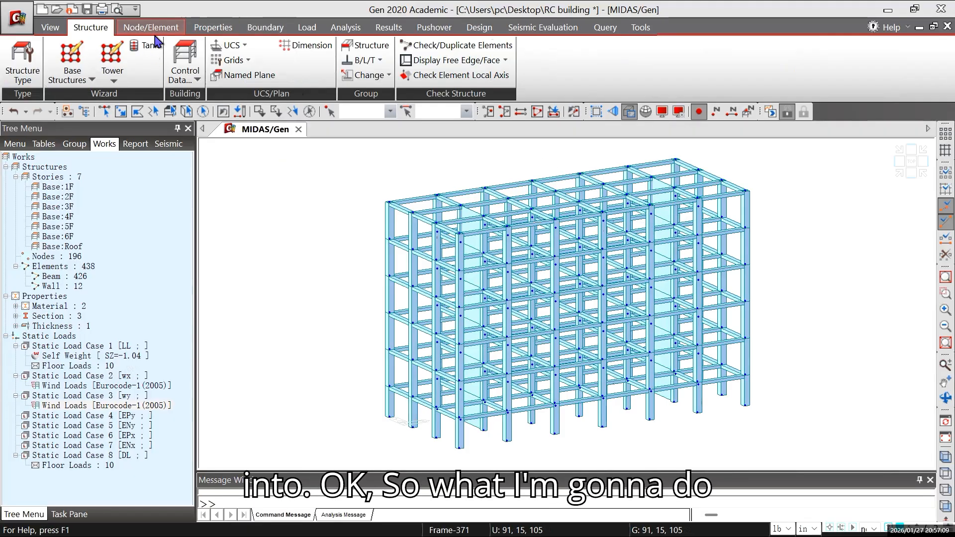
- Set up a Loads to Masses conversion in the X, Y directions and add load case DL with scale factor 1
left_click(305, 29)
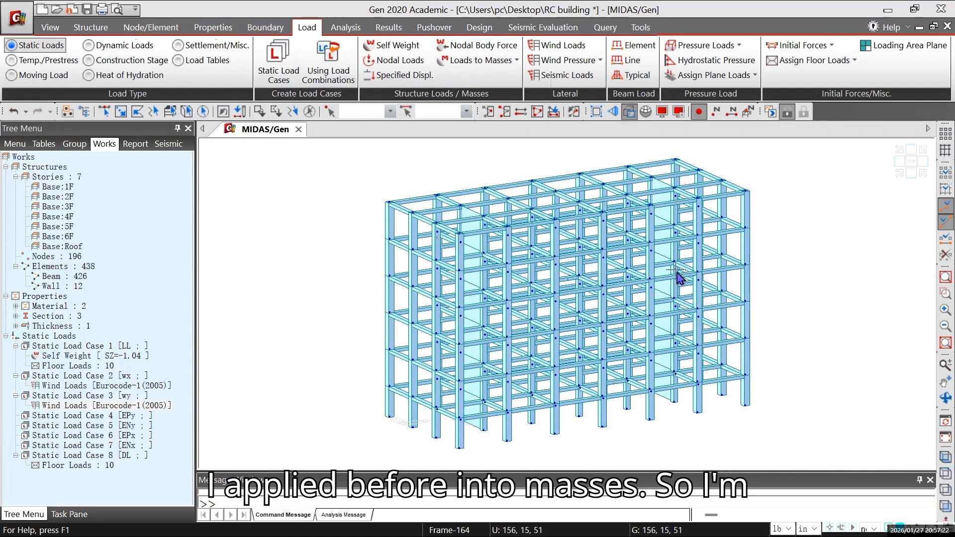
left_click(478, 60)
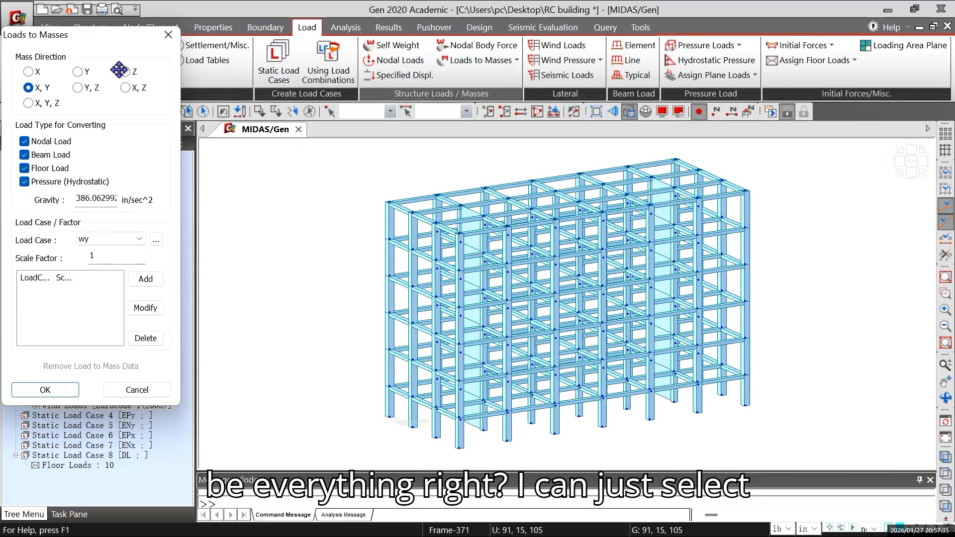
left_click_drag(112, 36, 136, 94)
left_click(149, 149)
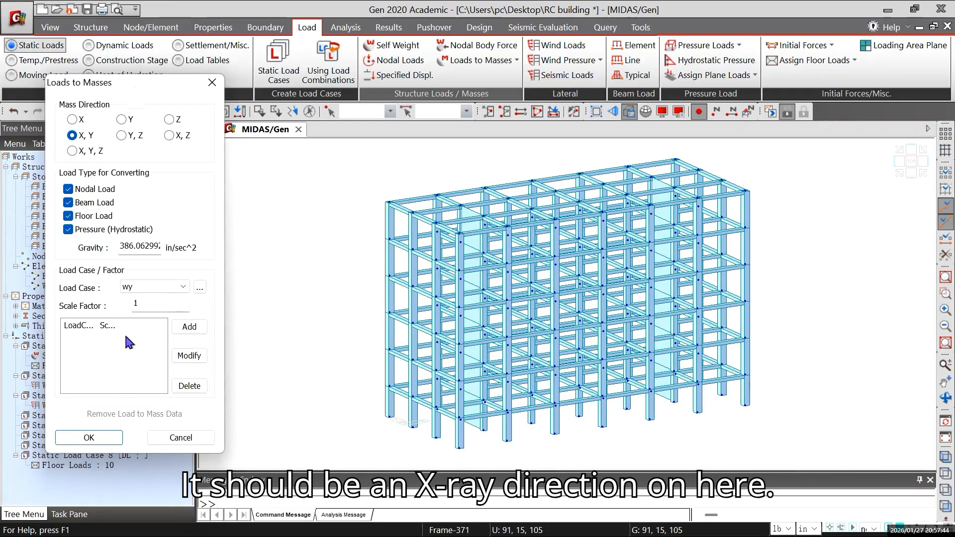
left_click(164, 287)
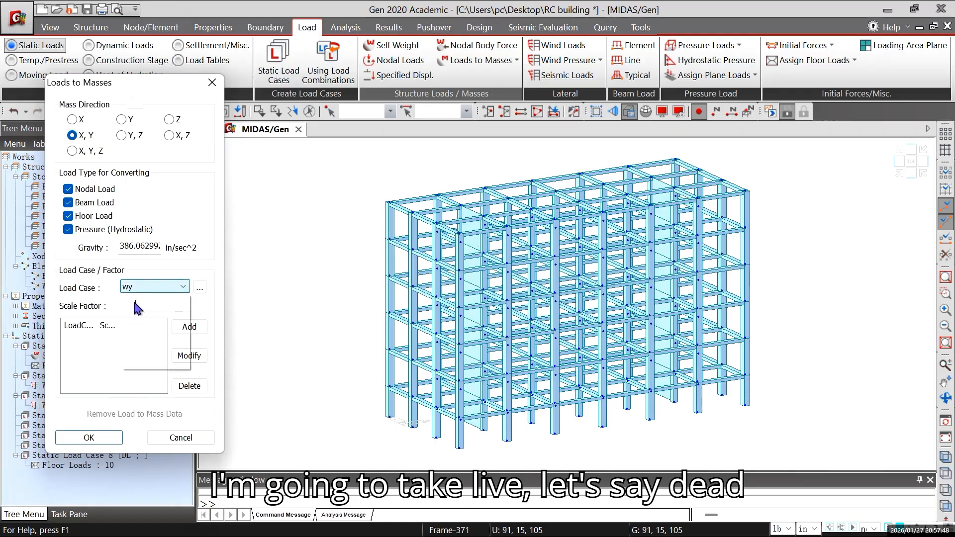
left_click(159, 308)
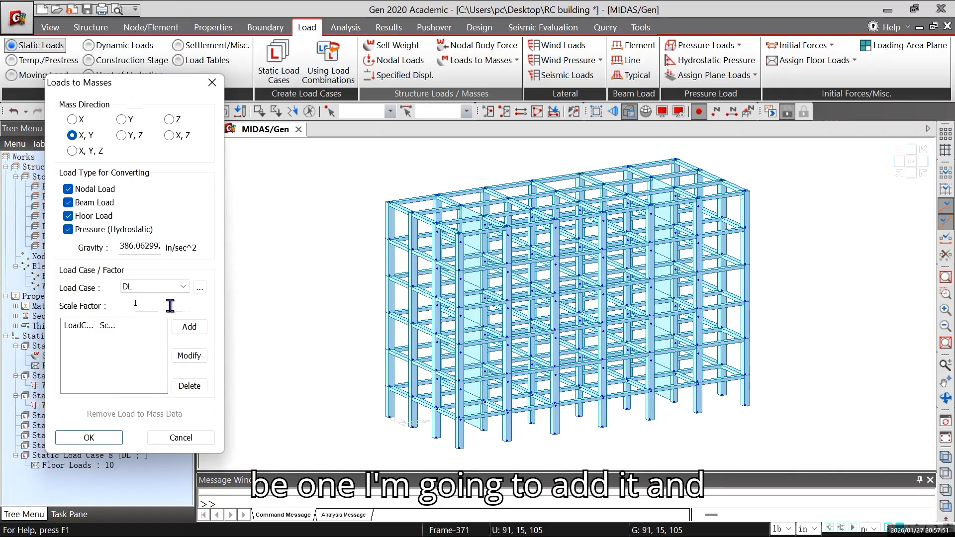
left_click(189, 326)
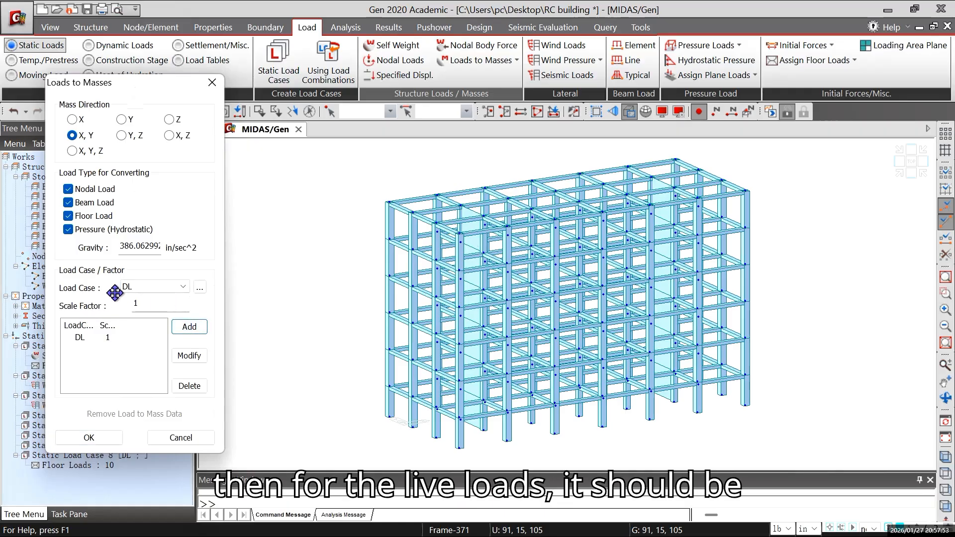
- Save the model, add load case LL with scale factor 0.45 to the conversion, and apply the loads to masses
left_click(169, 286)
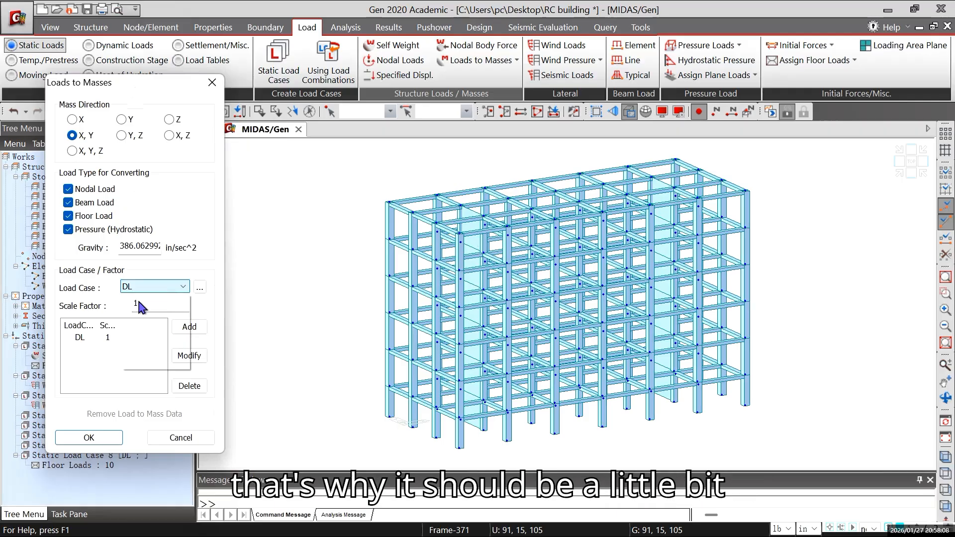
key("ctrl+s")
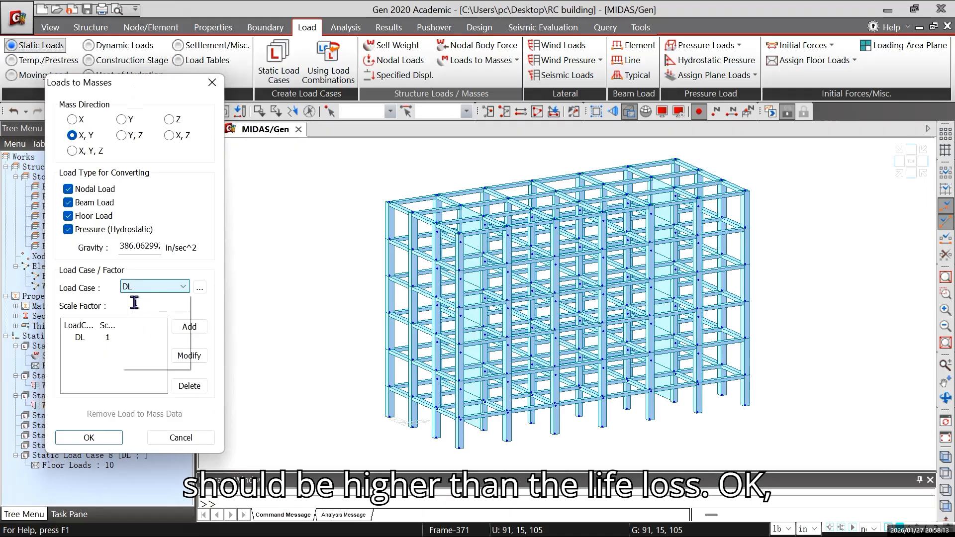
left_click(163, 349)
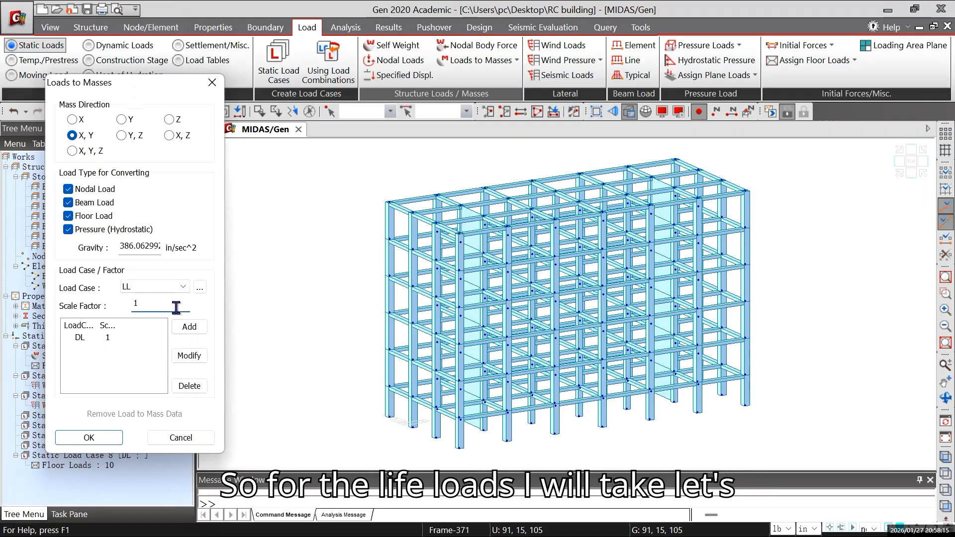
type("0.45")
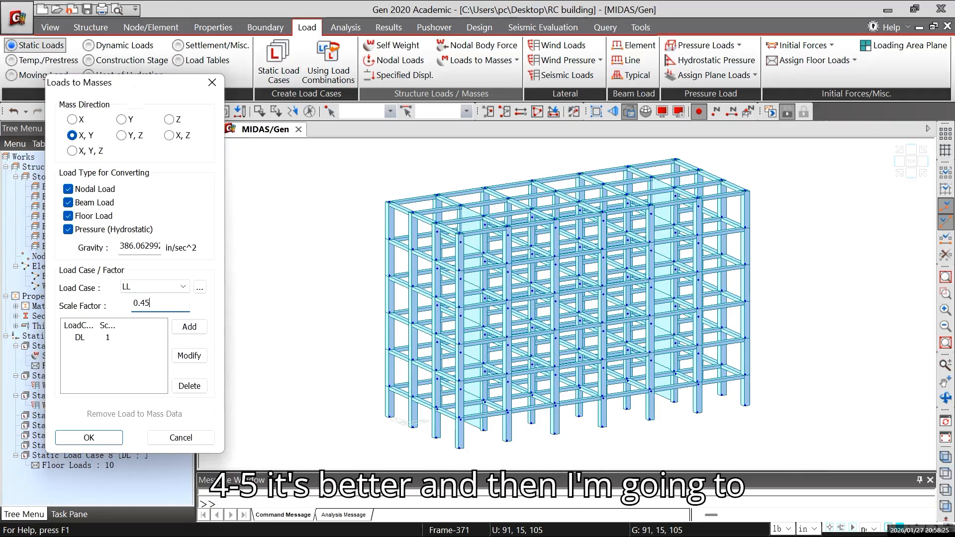
left_click(190, 327)
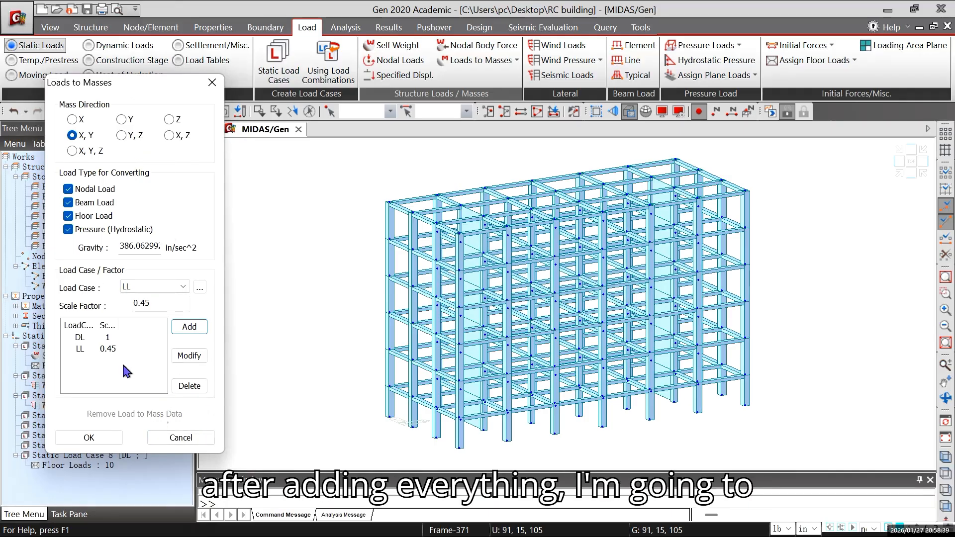
left_click(89, 437)
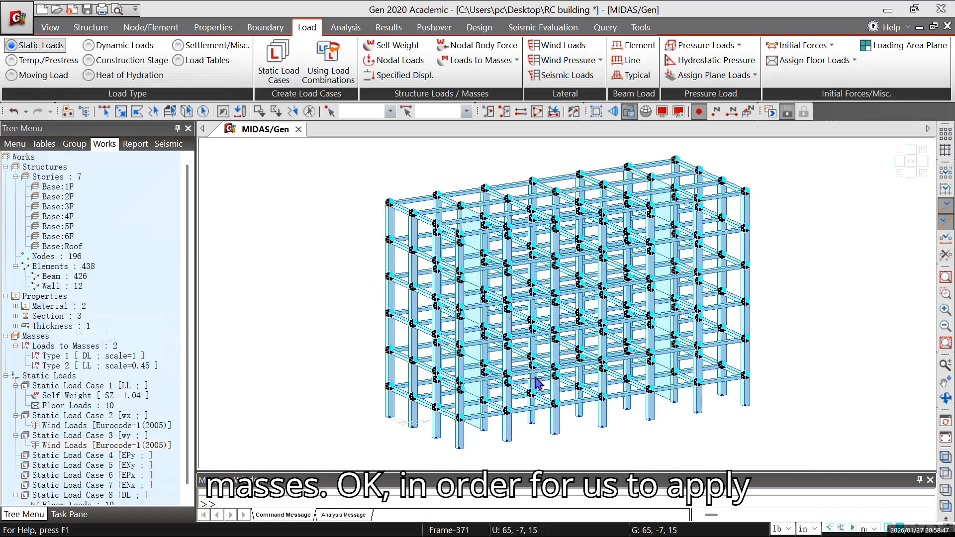
- Start a static seismic load for load case EPy under Eurocode-8(2004) with the Singapore national annex
mouse_move(565, 394)
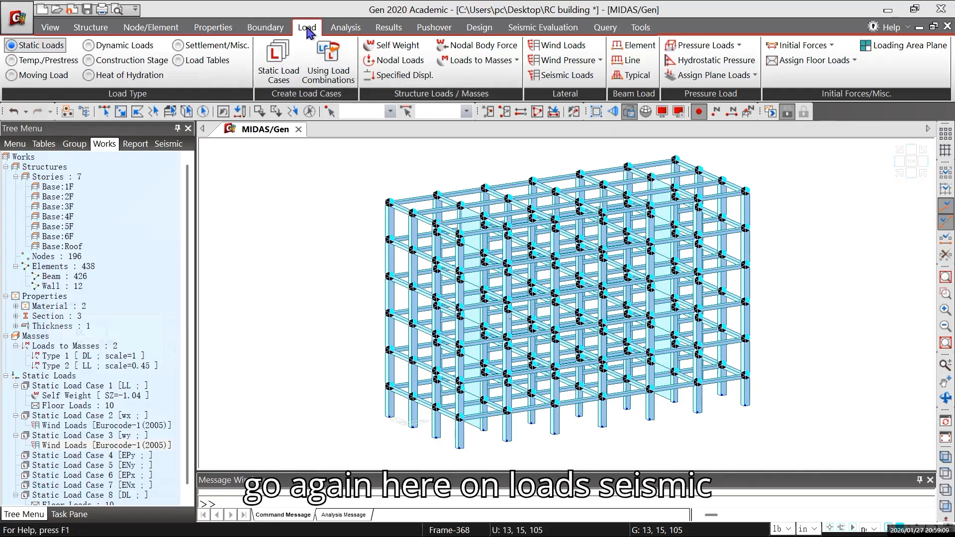
left_click(562, 82)
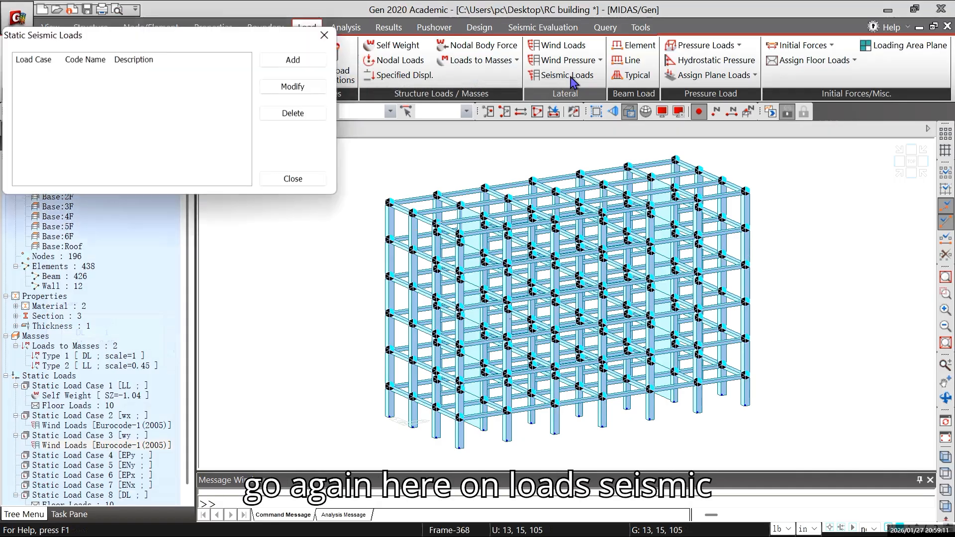
left_click(296, 60)
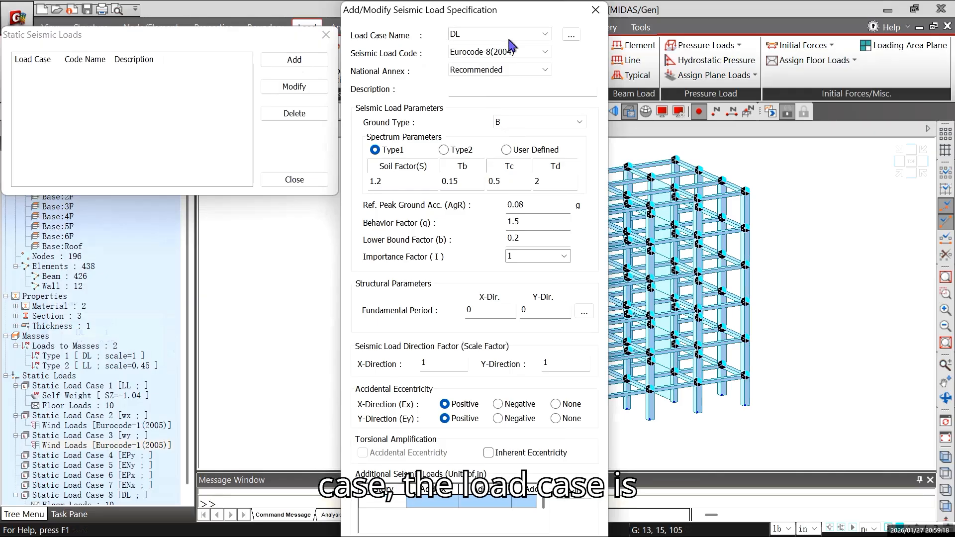
left_click(543, 36)
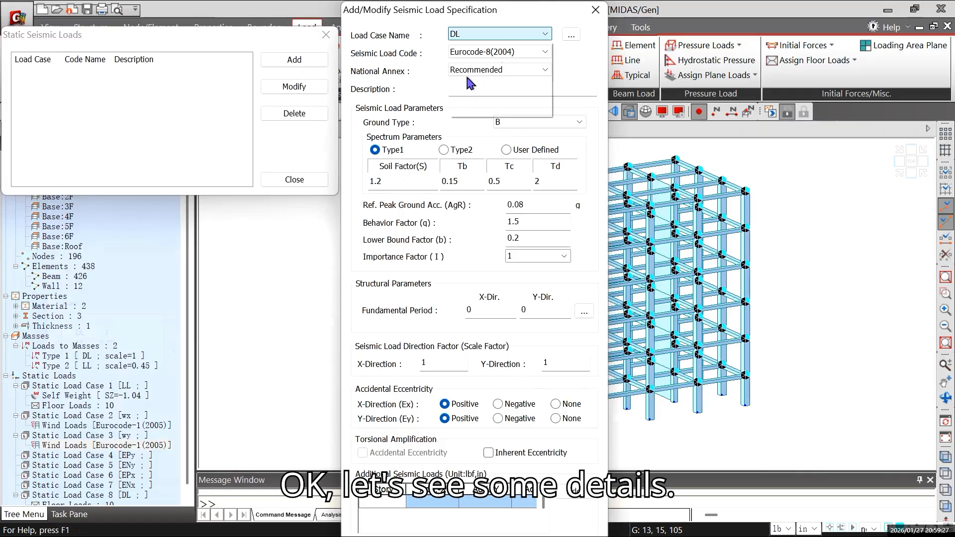
left_click(466, 77)
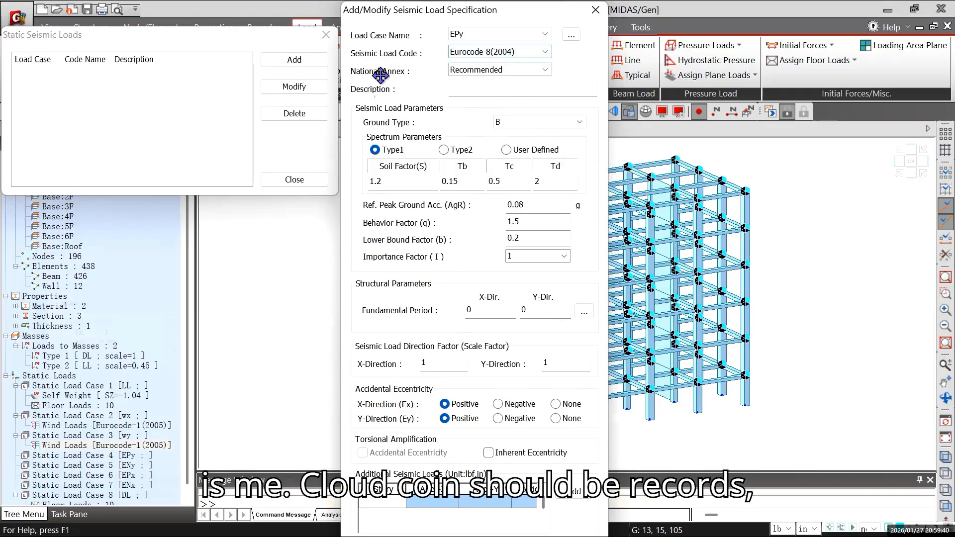
left_click(543, 71)
left_click(475, 109)
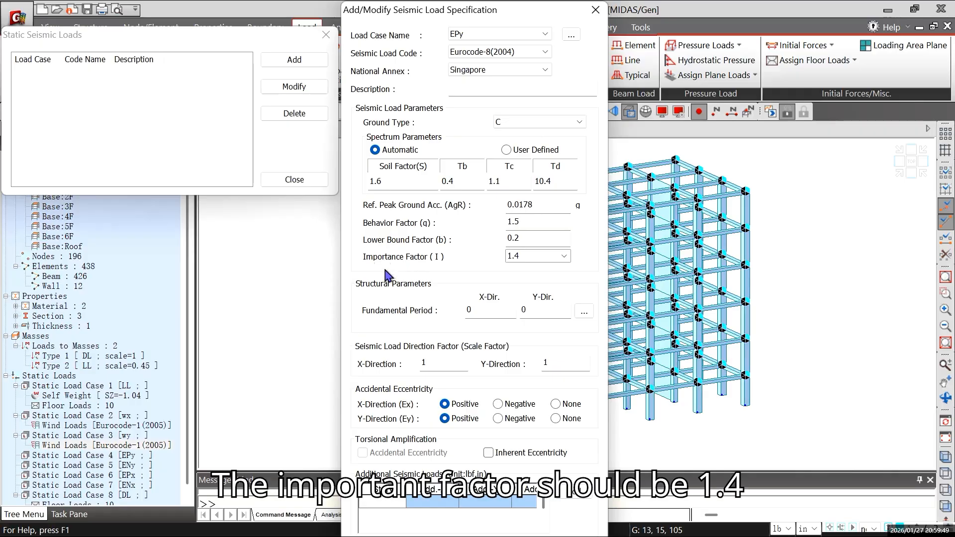
double_click(526, 257)
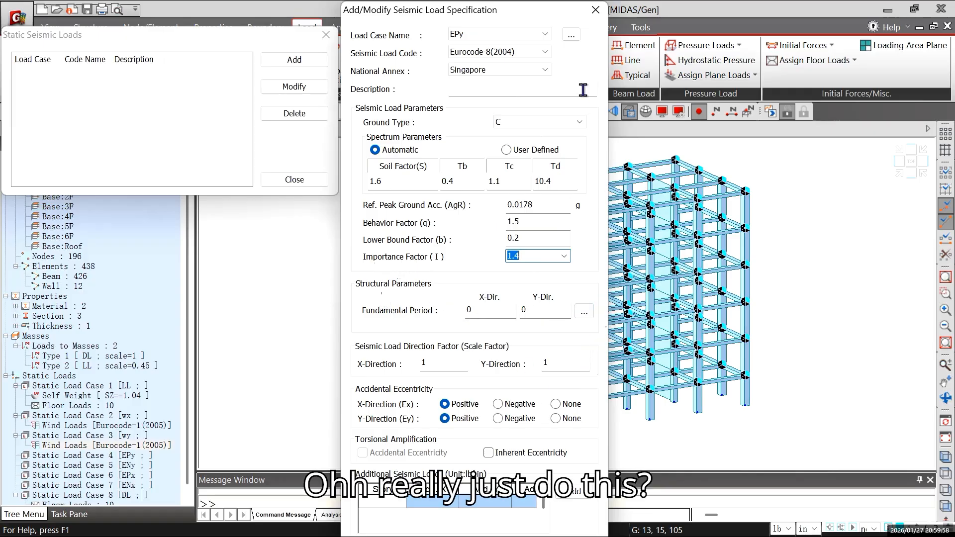
left_click_drag(606, 218, 649, 162)
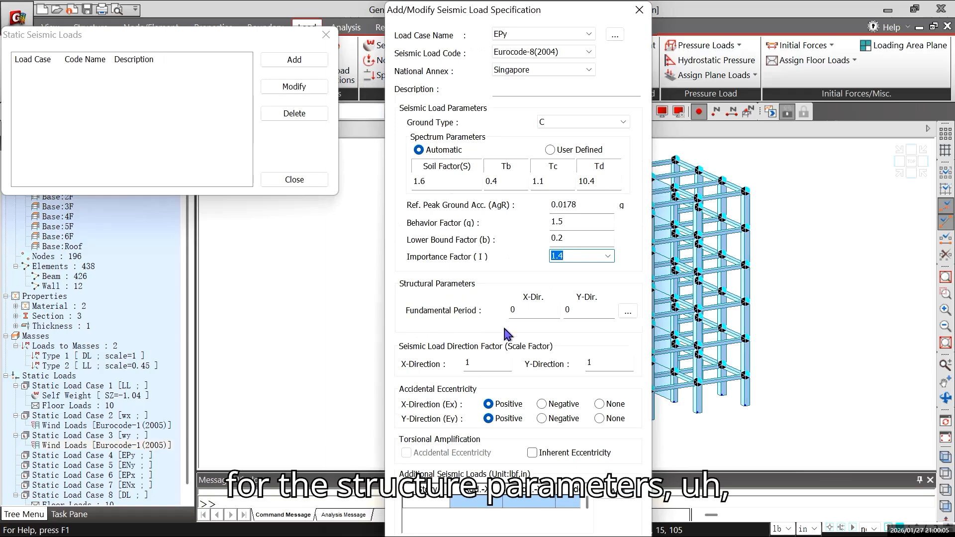
left_click(630, 315)
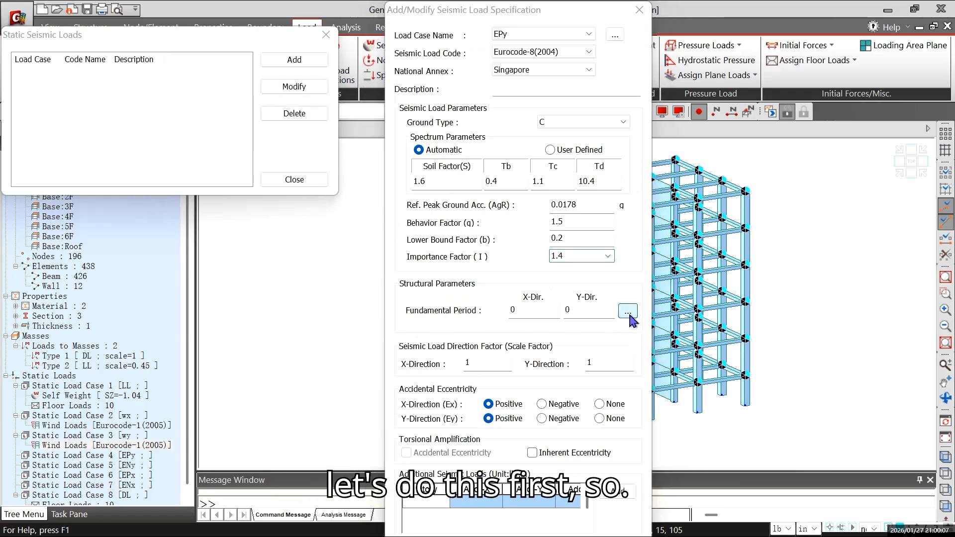
left_click(628, 312)
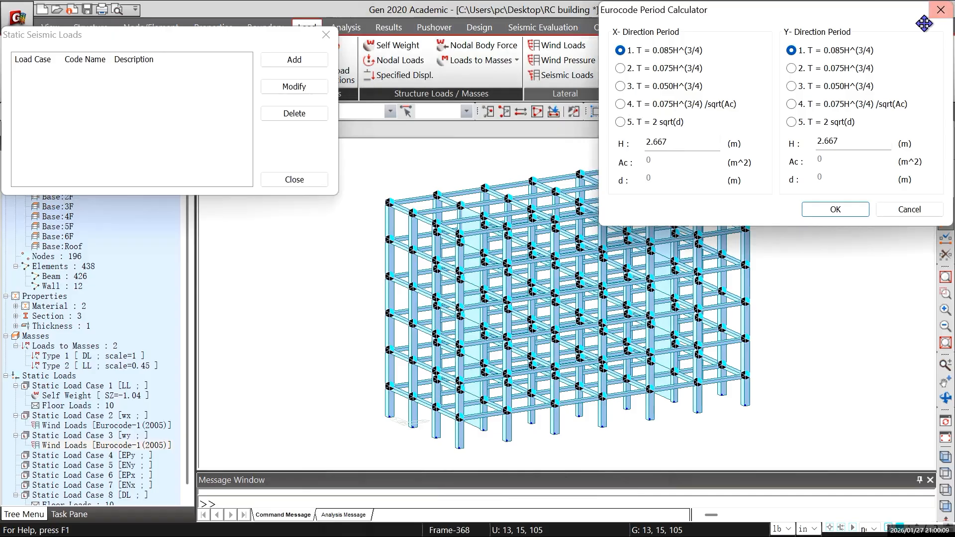
key("Escape")
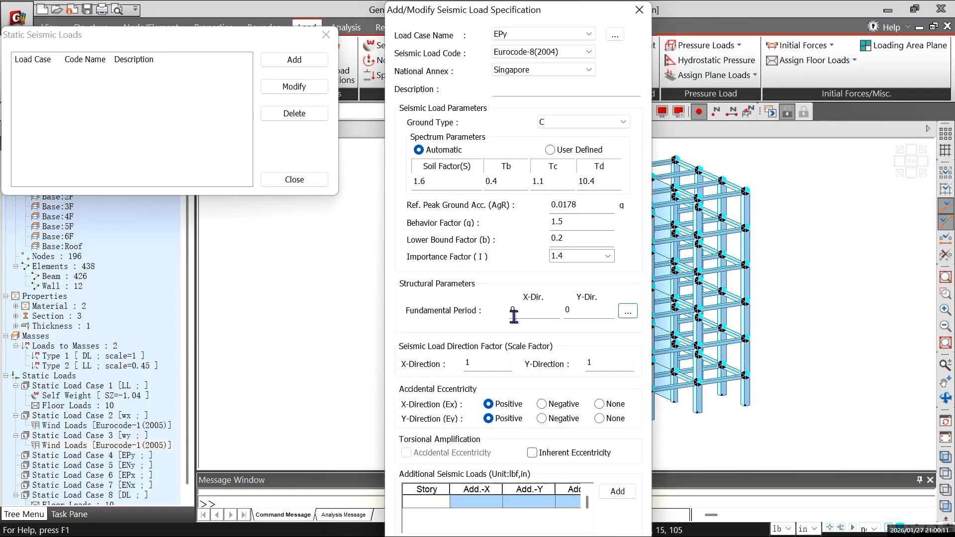
- Set the X-direction scale factor of the EPy seismic load to 0 and apply the load
left_click(493, 367)
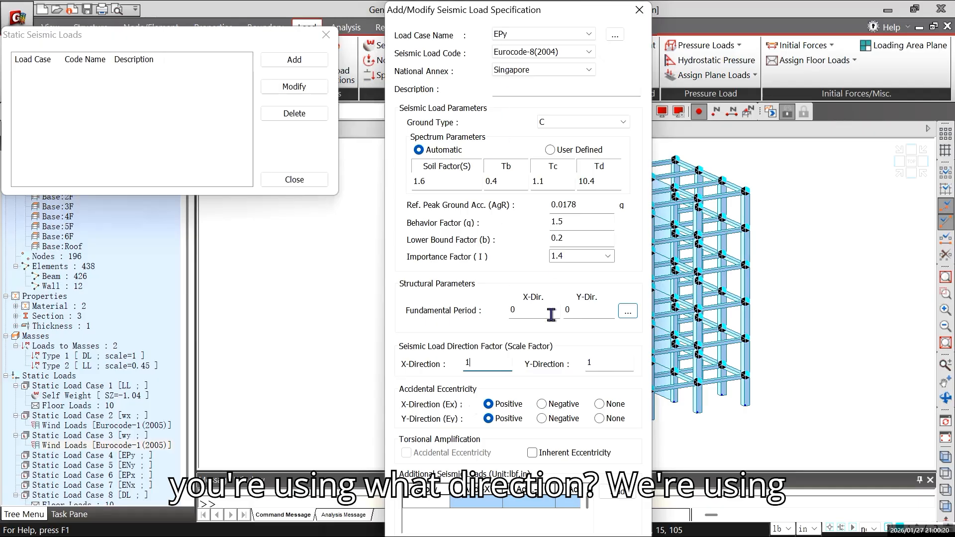
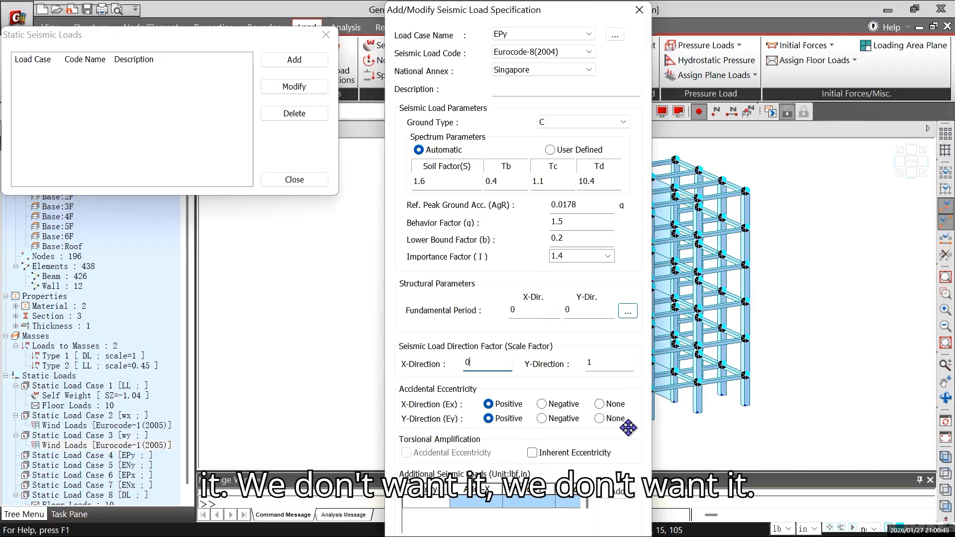
left_click_drag(647, 445, 645, 369)
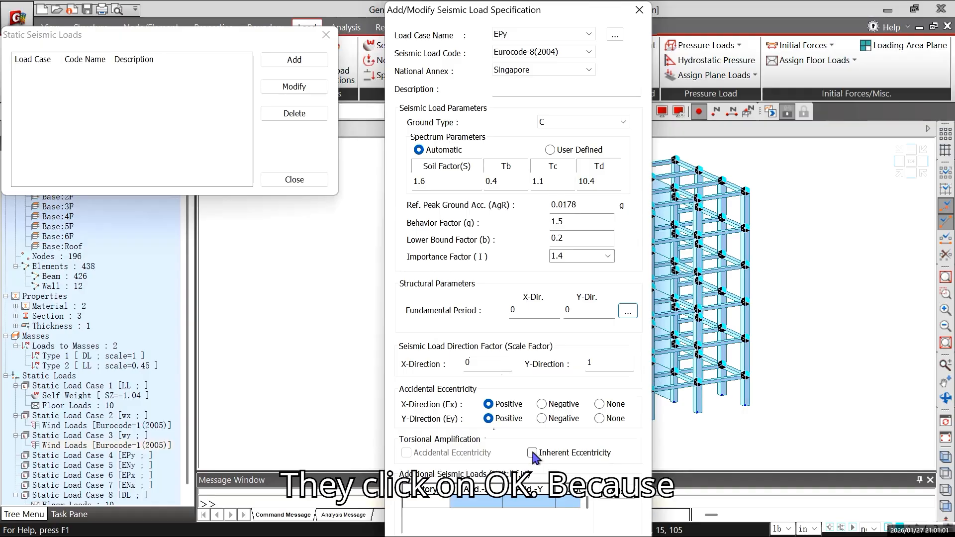
key("Return")
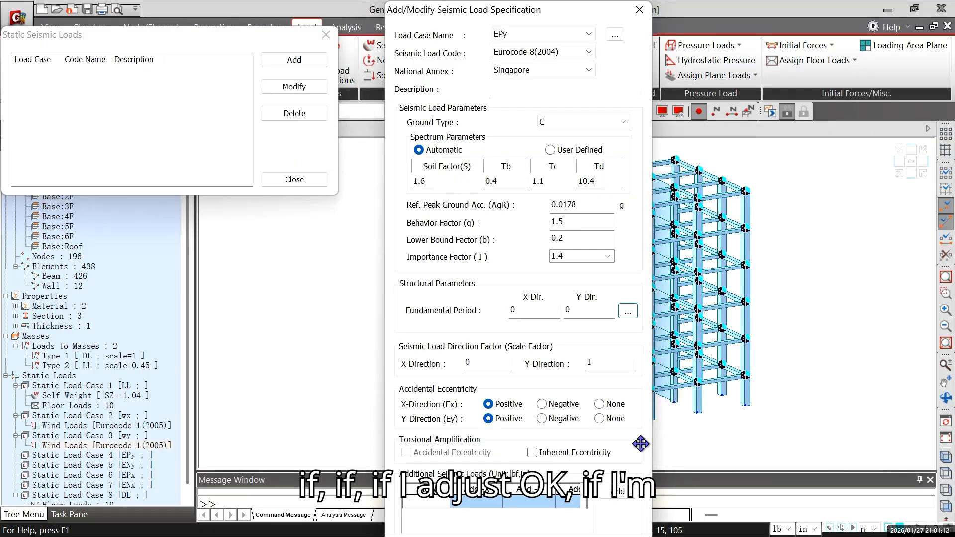
left_click_drag(641, 449, 626, 367)
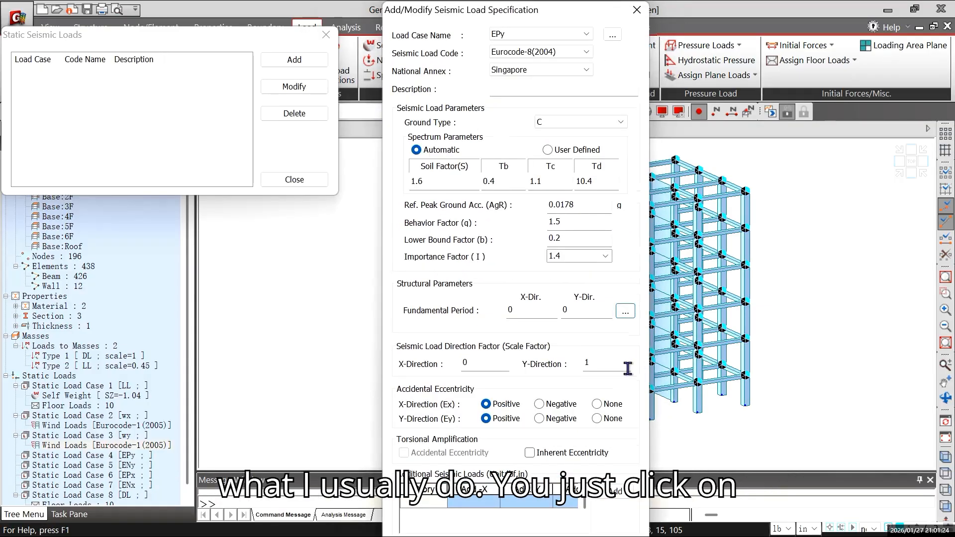
left_click(530, 454)
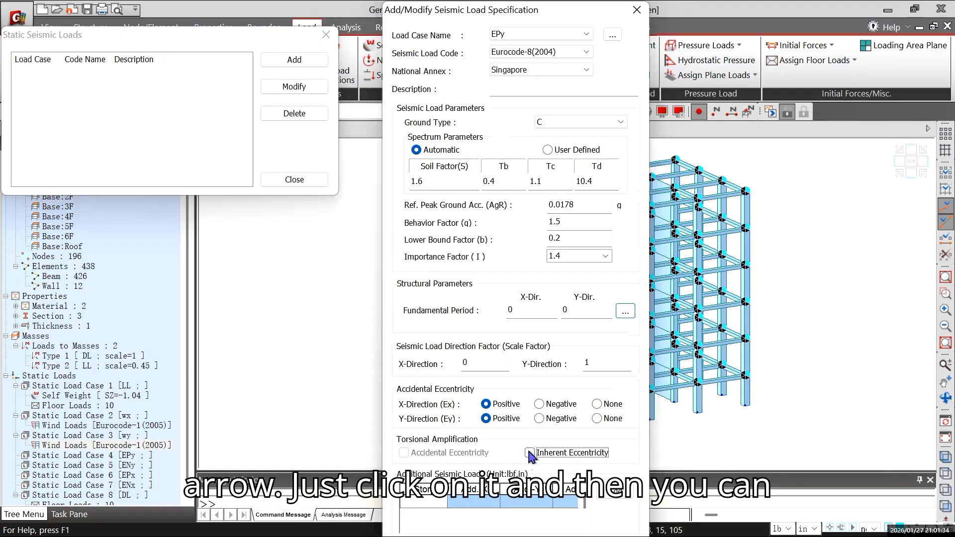
key("Tab")
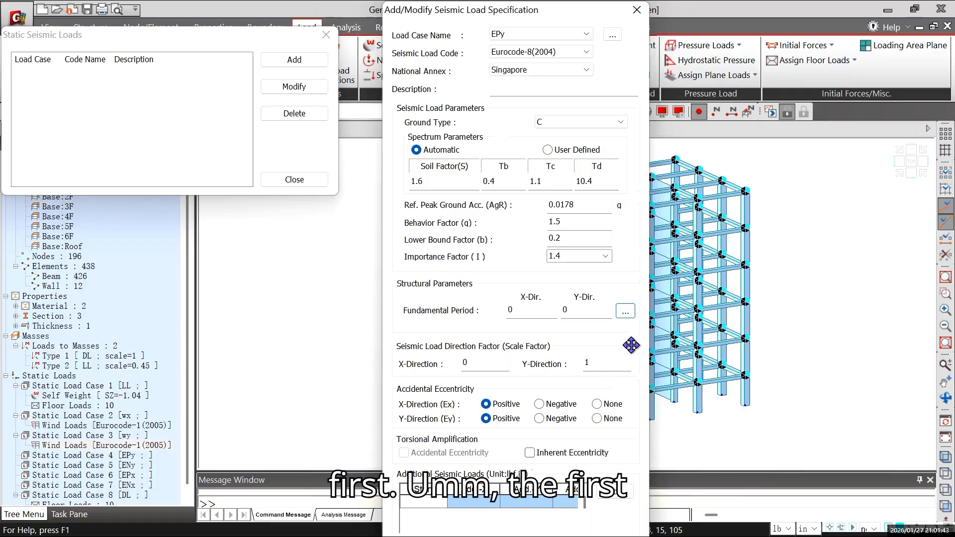
left_click_drag(630, 345, 651, 203)
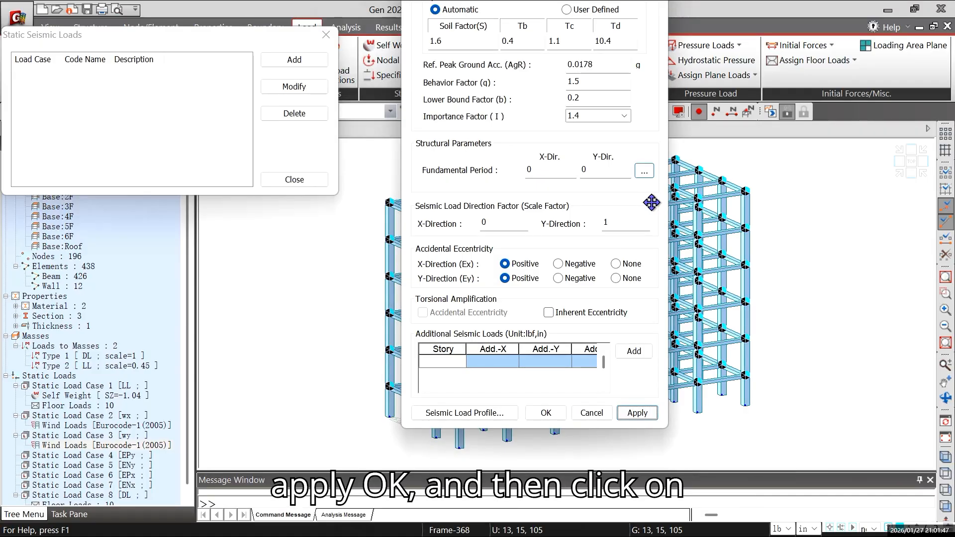
left_click_drag(651, 203, 619, 389)
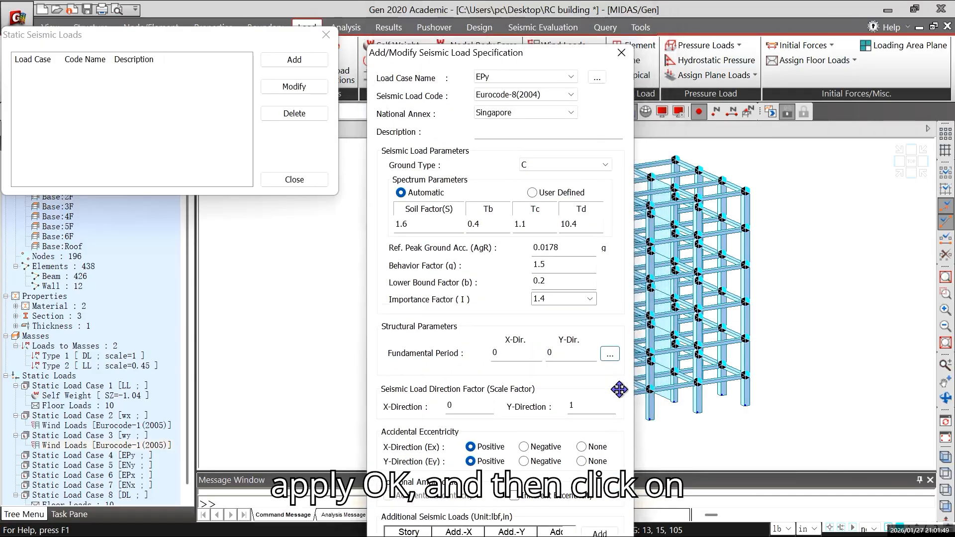
key("Return")
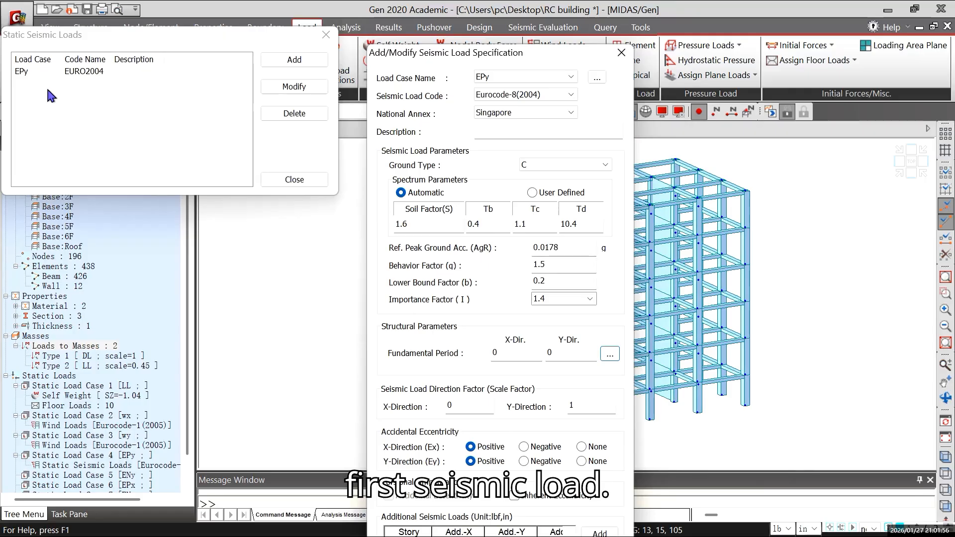
- Define a seismic load for load case EPx with scale factors 1 in the X-direction and 0 in the Y-direction
left_click(571, 77)
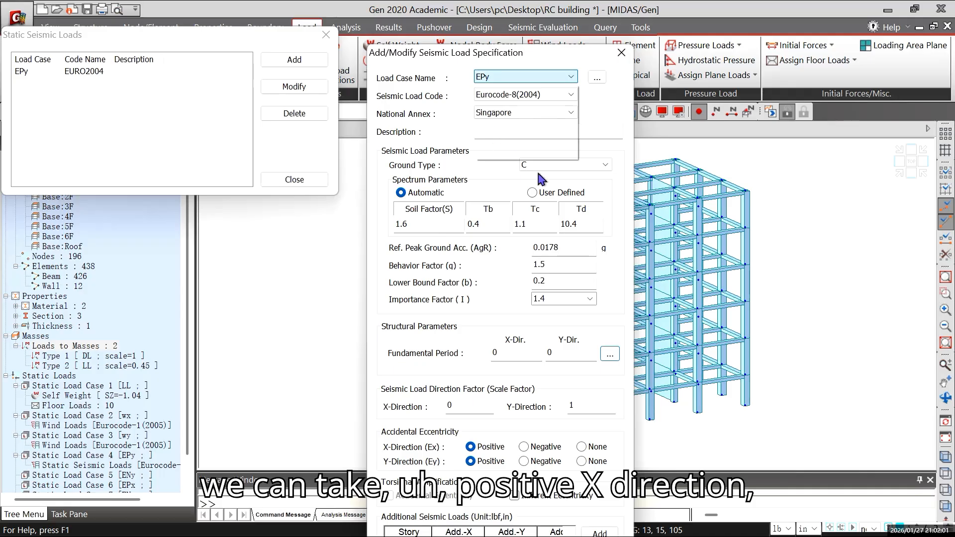
left_click(545, 133)
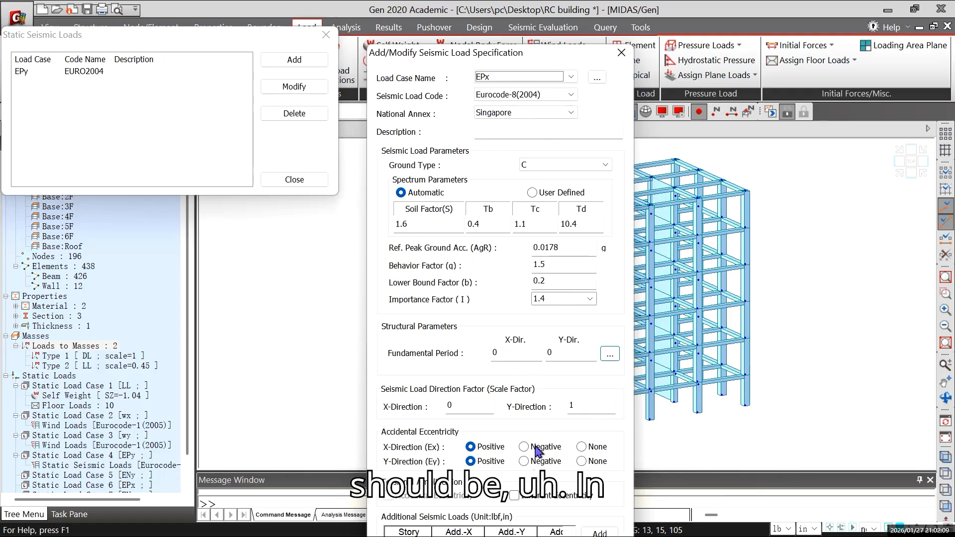
left_click(475, 411)
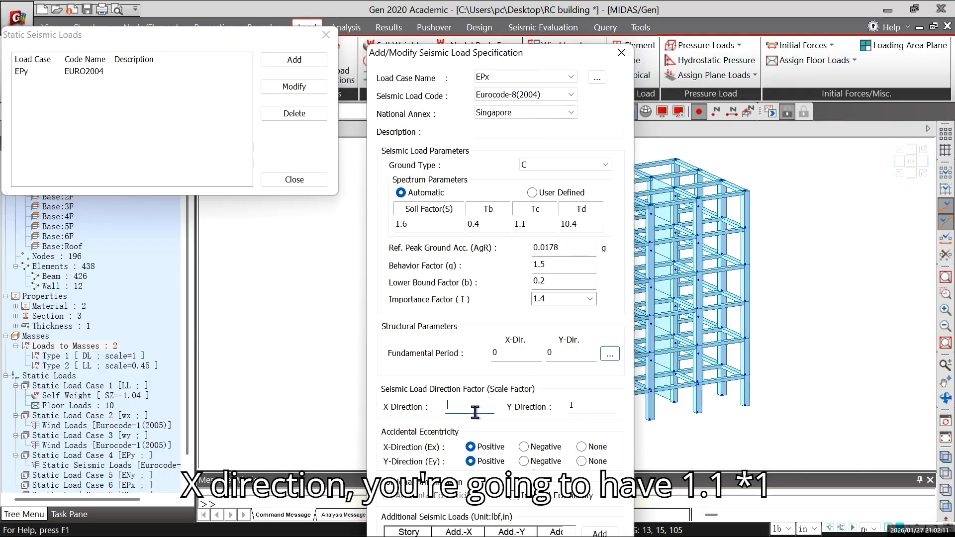
left_click(595, 405)
key("BackSpace")
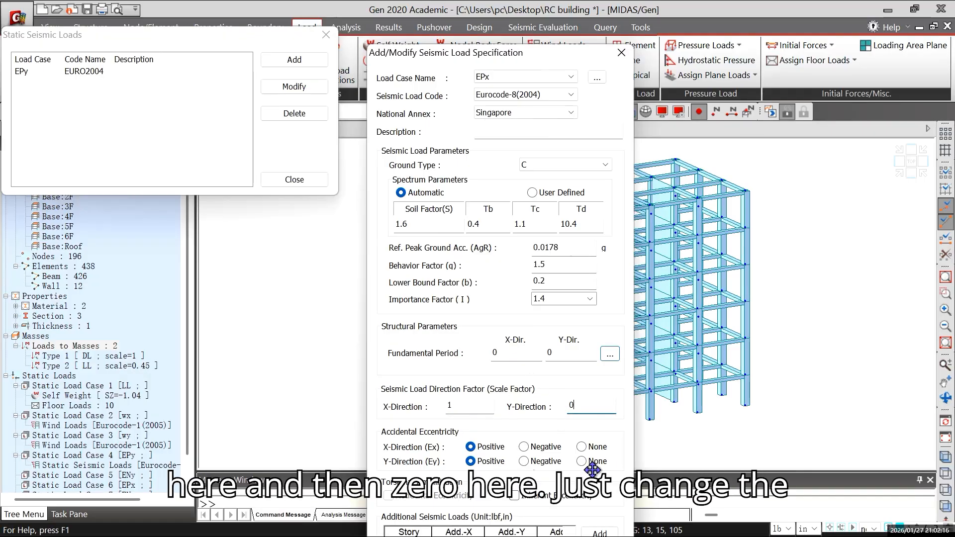
left_click(518, 504)
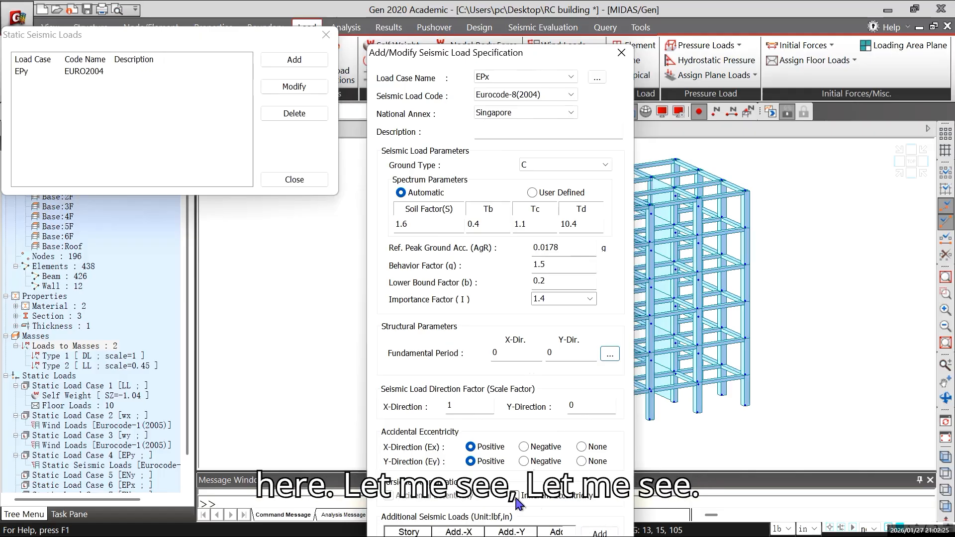
left_click_drag(632, 280, 639, 178)
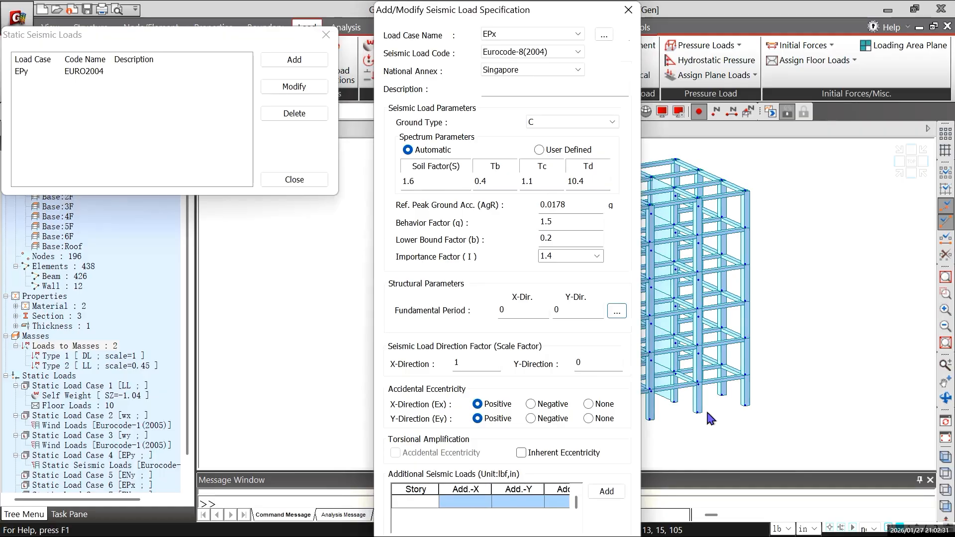
left_click_drag(635, 416, 623, 355)
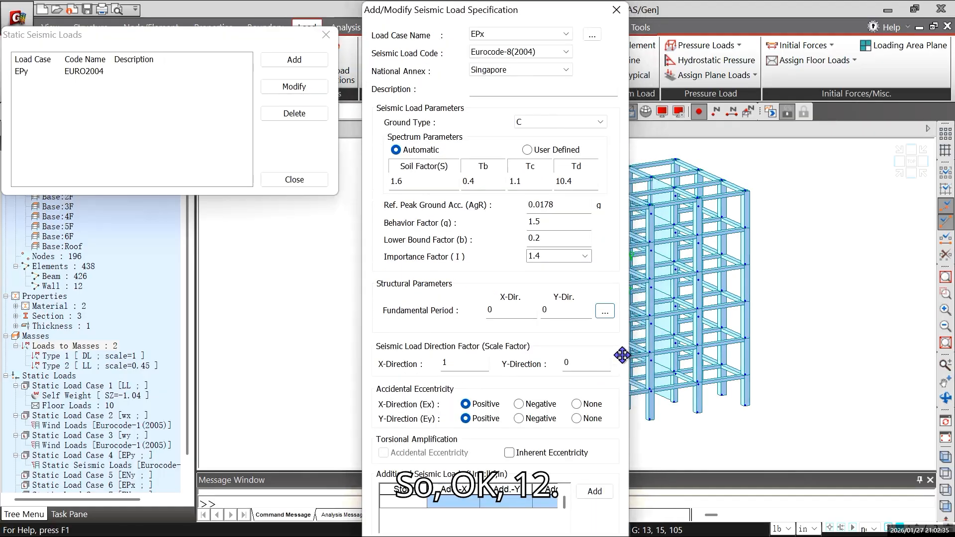
left_click_drag(622, 355, 621, 271)
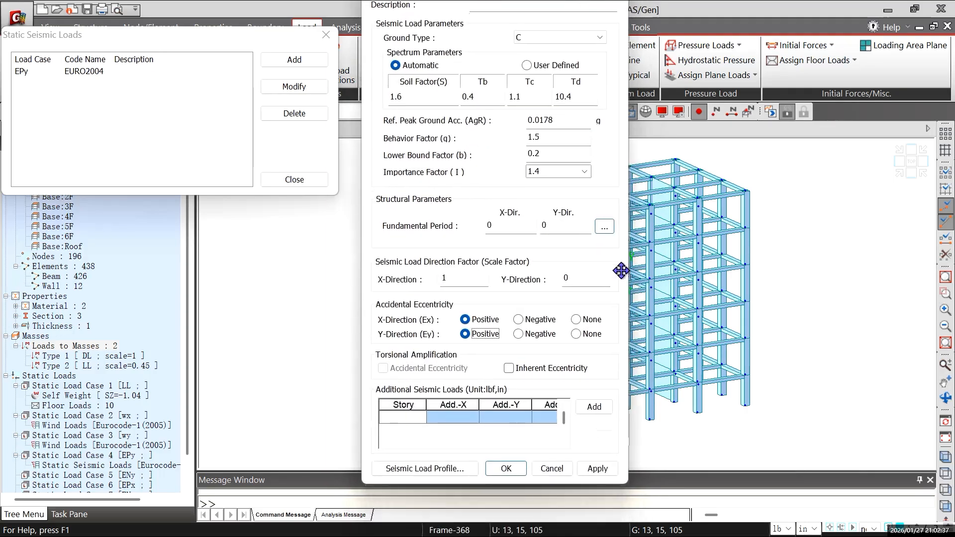
left_click_drag(621, 495, 631, 392)
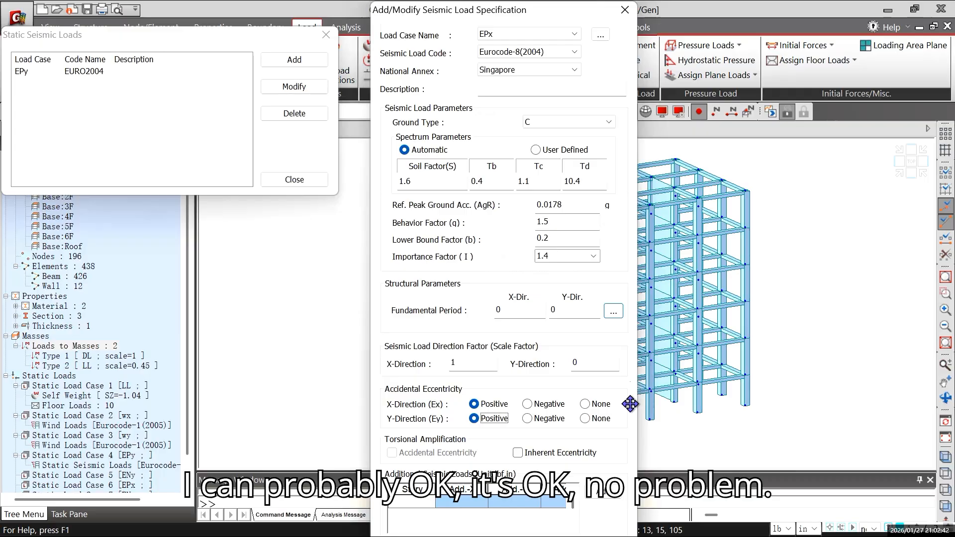
key("Return")
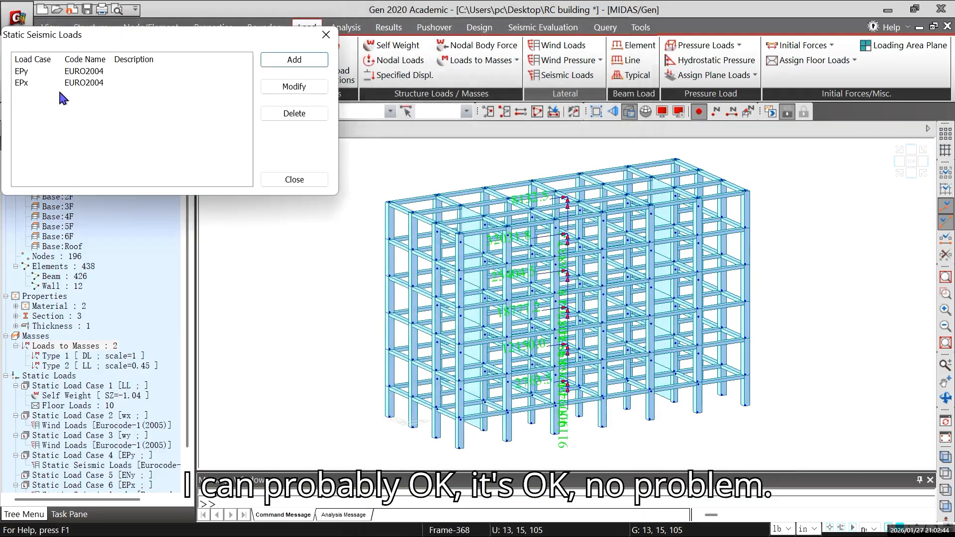
- Start a seismic load for load case ENy with the Singapore national annex and negative accidental eccentricity in both X and Y directions
left_click(298, 66)
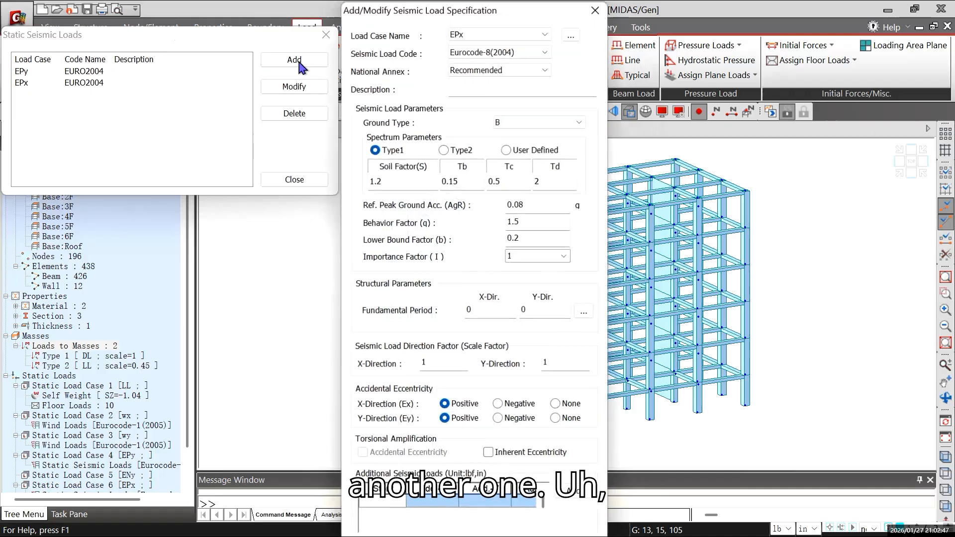
left_click(494, 70)
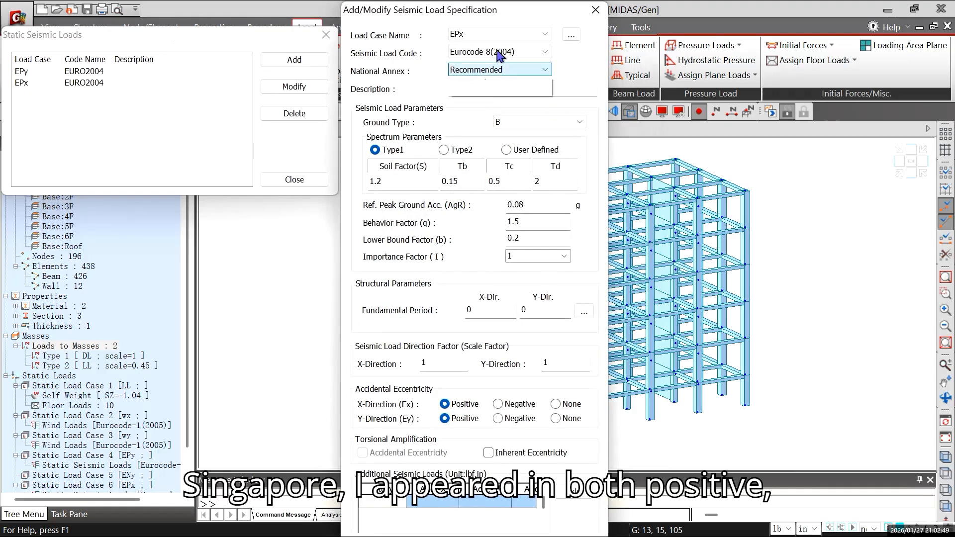
left_click(492, 59)
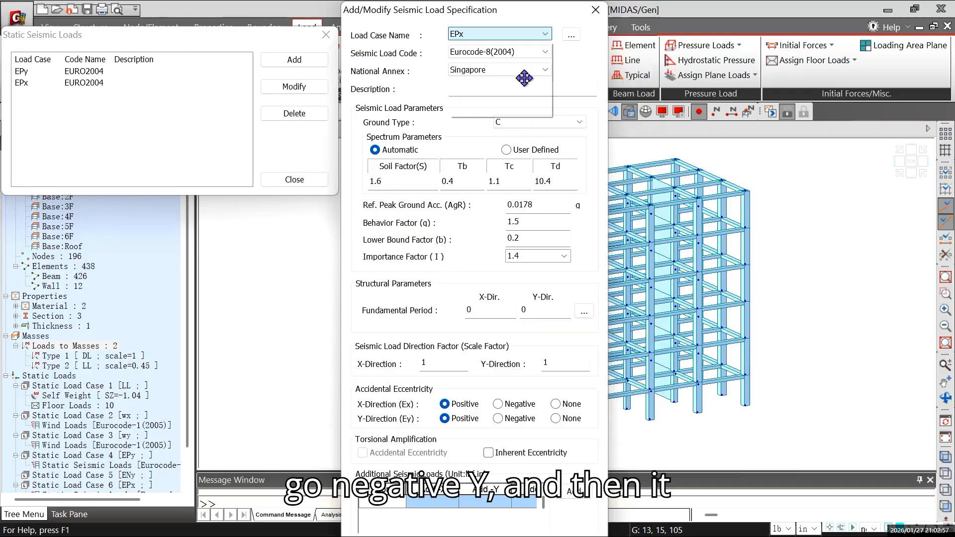
left_click(479, 55)
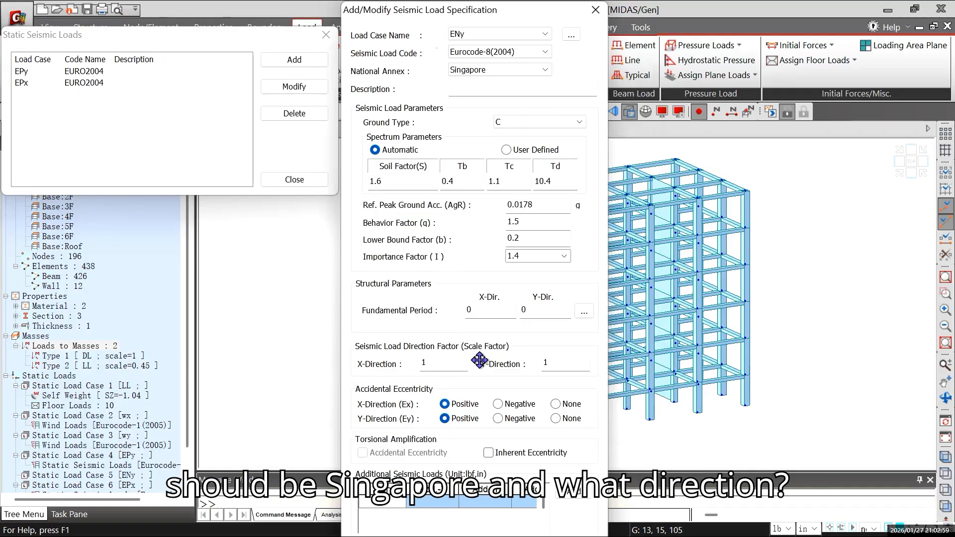
left_click(498, 404)
left_click(498, 419)
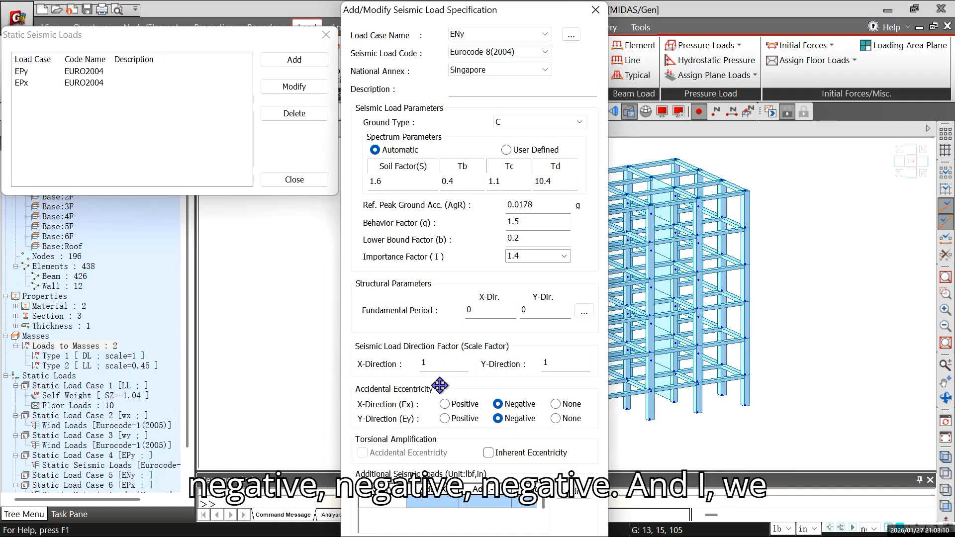
- Set the X-direction scale factor of the ENy load to 0 and accept the load with both accidental eccentricities negative
double_click(451, 362)
key("BackSpace")
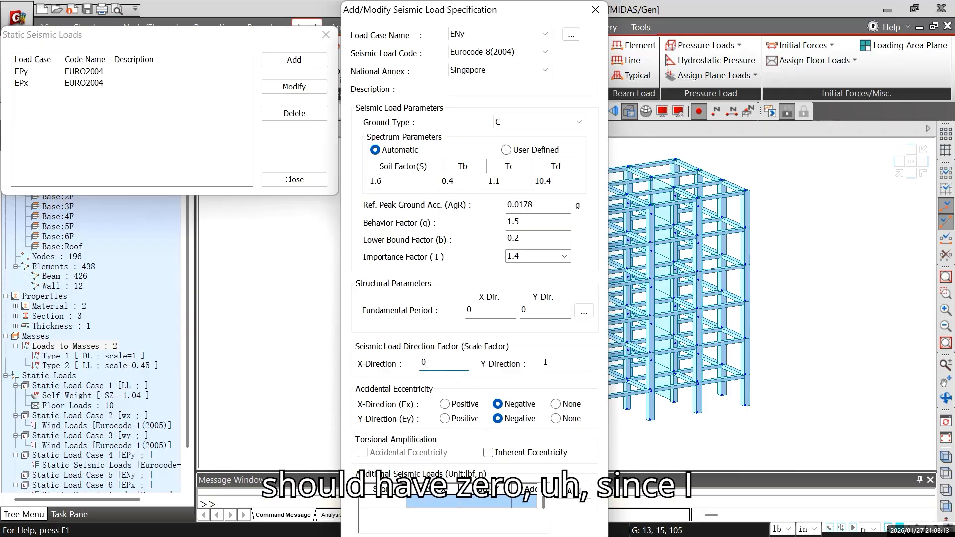
left_click_drag(595, 441, 591, 312)
left_click(485, 453)
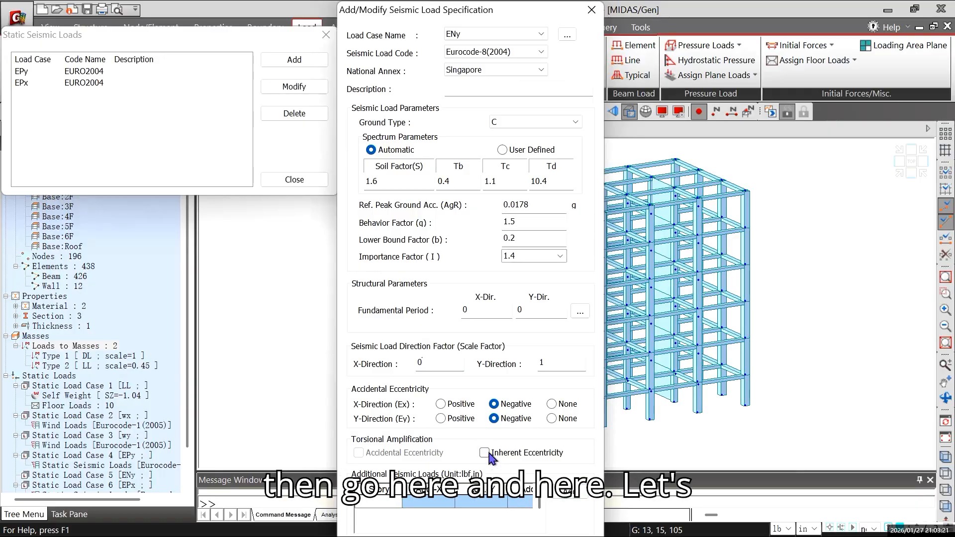
mouse_move(603, 337)
left_mouse_down()
mouse_move(599, 260)
mouse_move(605, 338)
left_mouse_up()
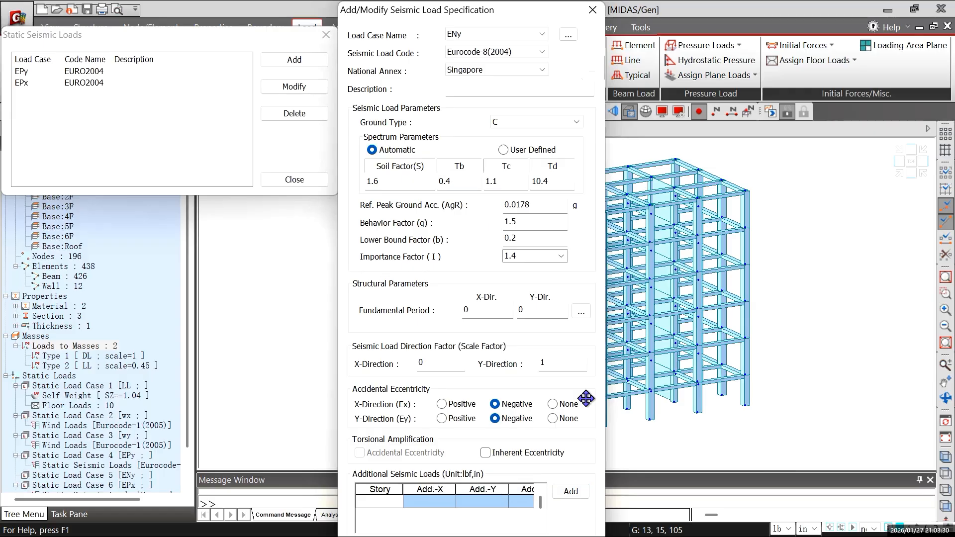
left_click_drag(585, 398, 594, 344)
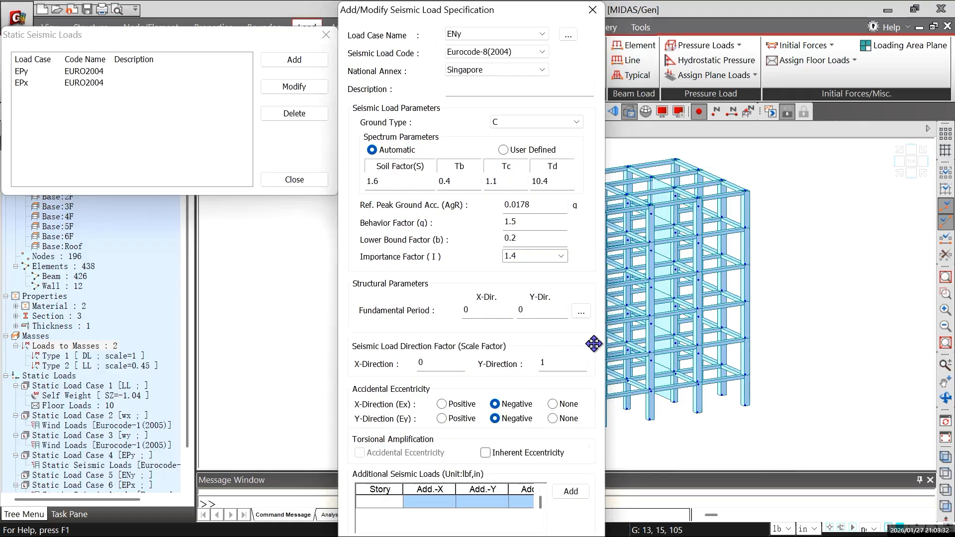
key("Up")
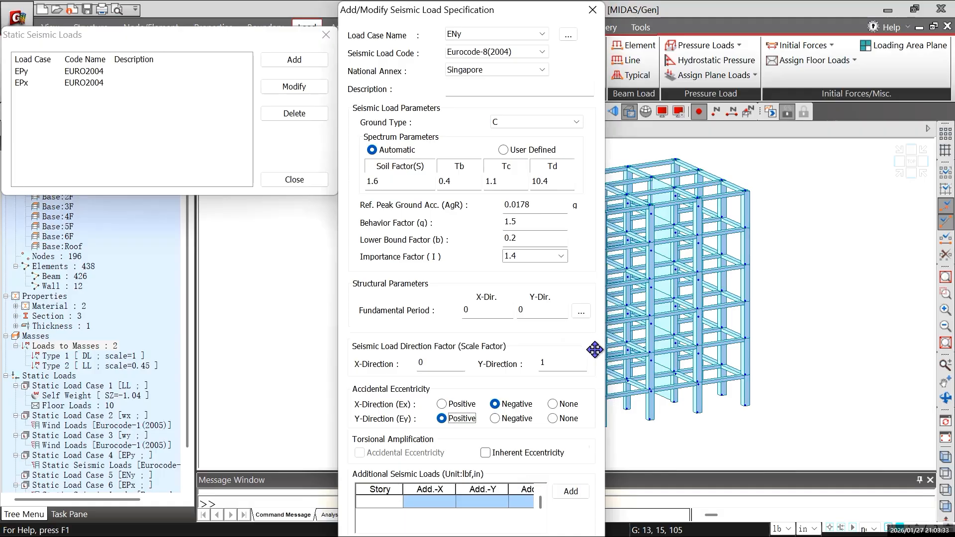
left_click(500, 420)
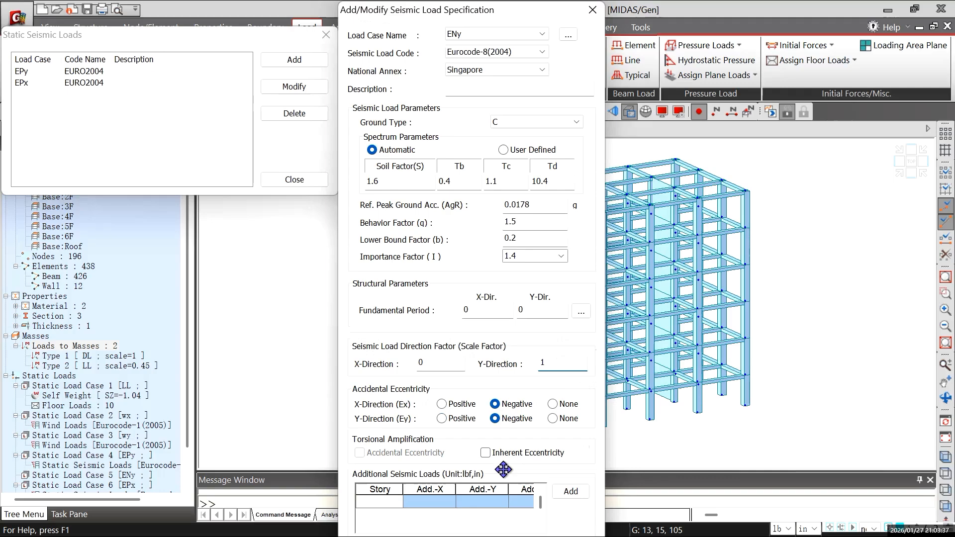
left_click(485, 453)
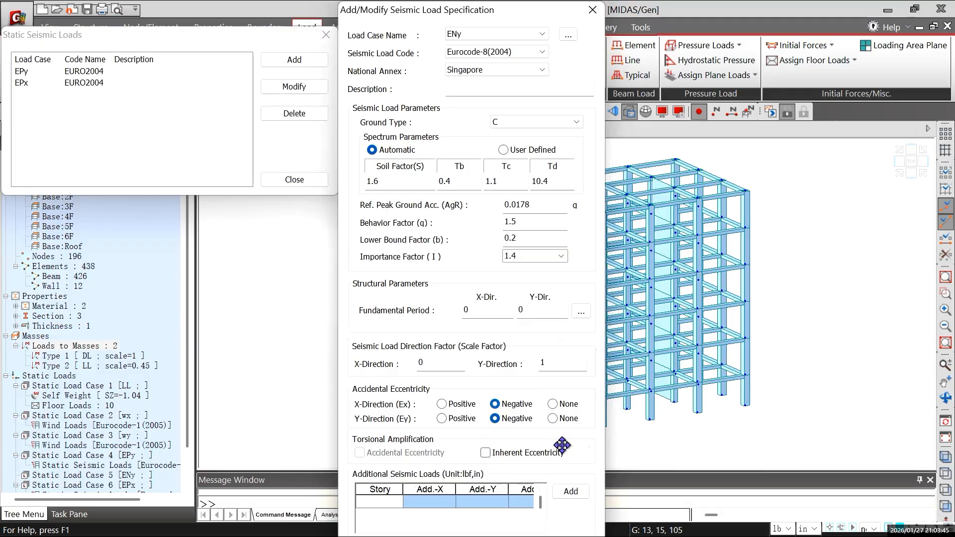
left_click_drag(589, 441, 584, 397)
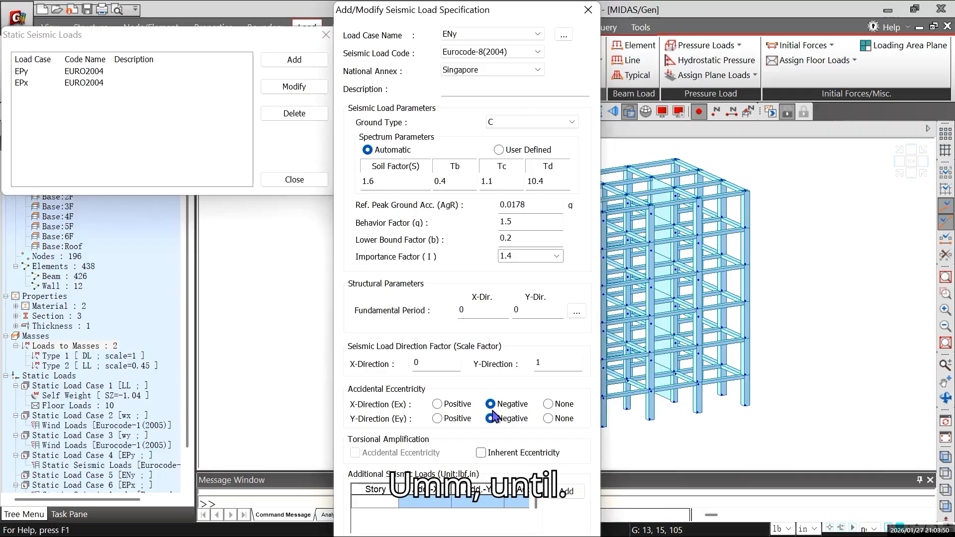
left_click_drag(589, 450, 590, 369)
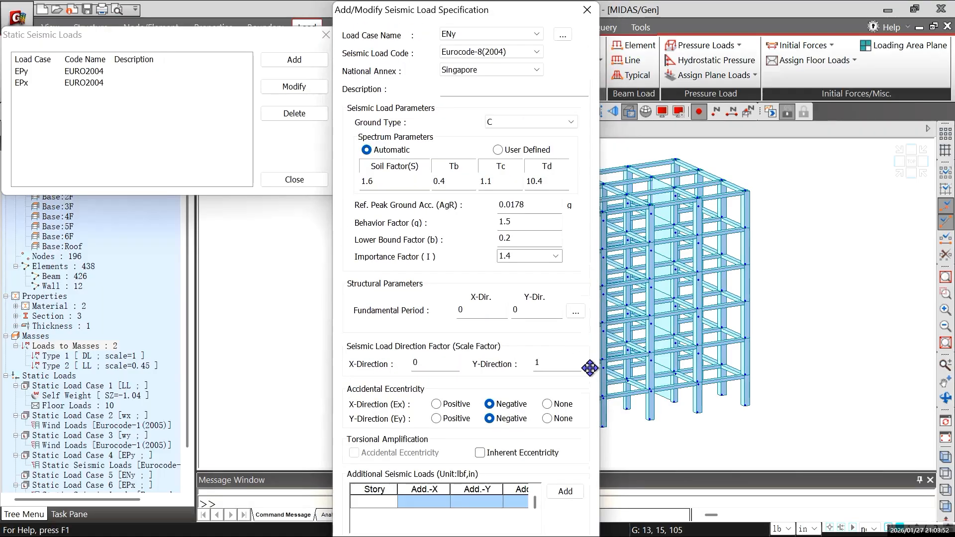
key("Return")
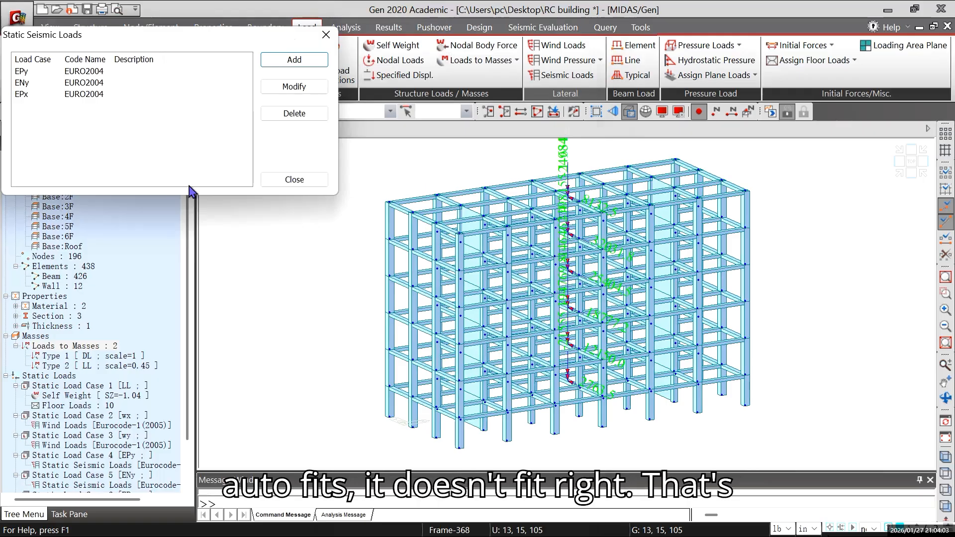
- Start a seismic load for load case ENx with the Singapore national annex and negative accidental eccentricity in both X and Y directions
left_click(294, 60)
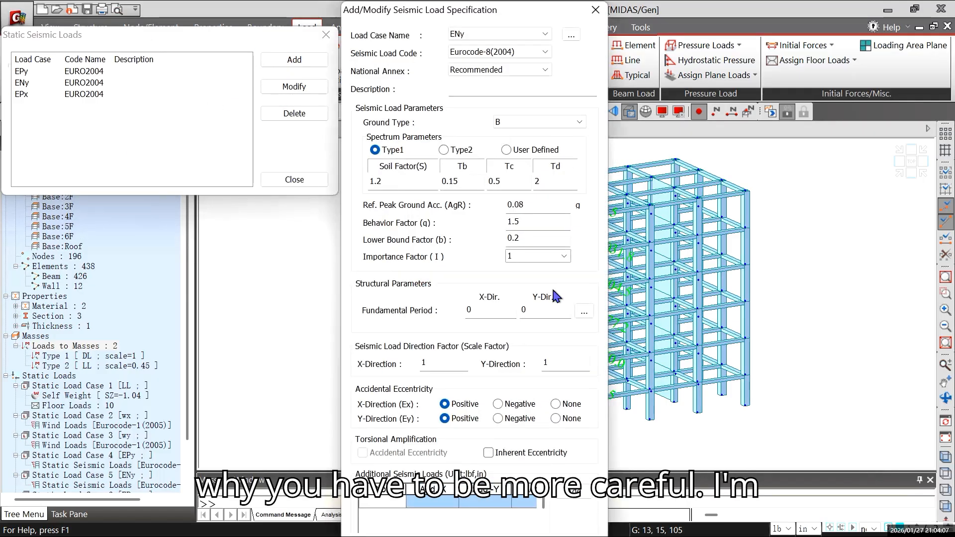
left_click(490, 35)
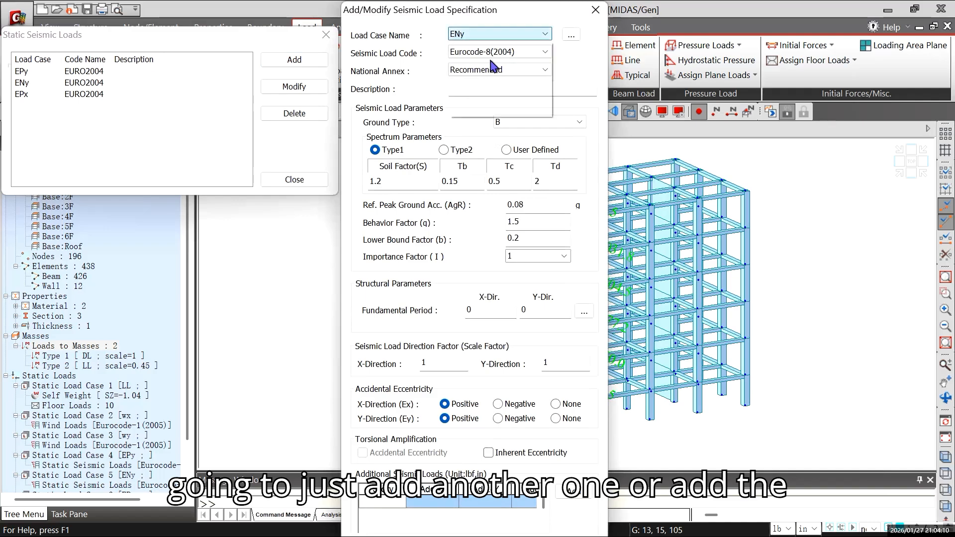
left_click(463, 100)
left_click(515, 69)
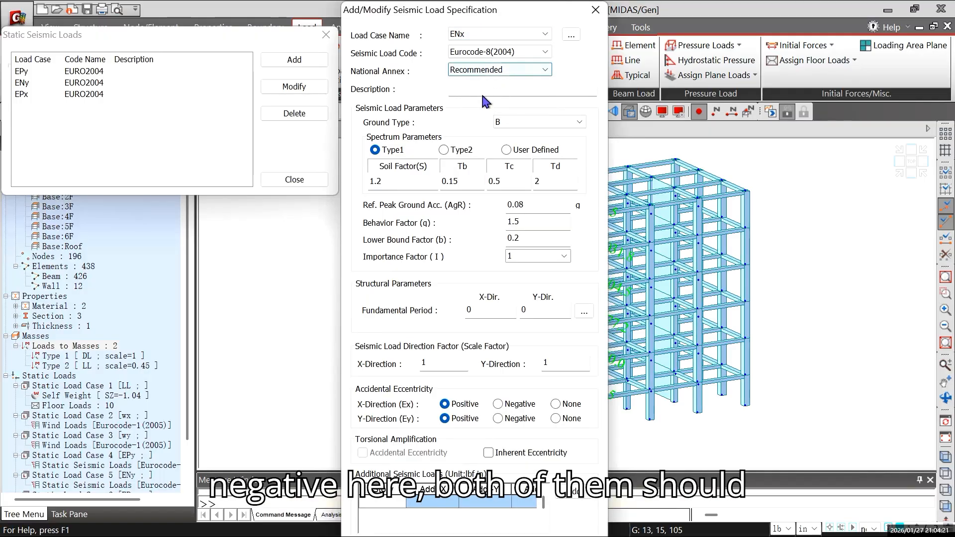
left_click(481, 91)
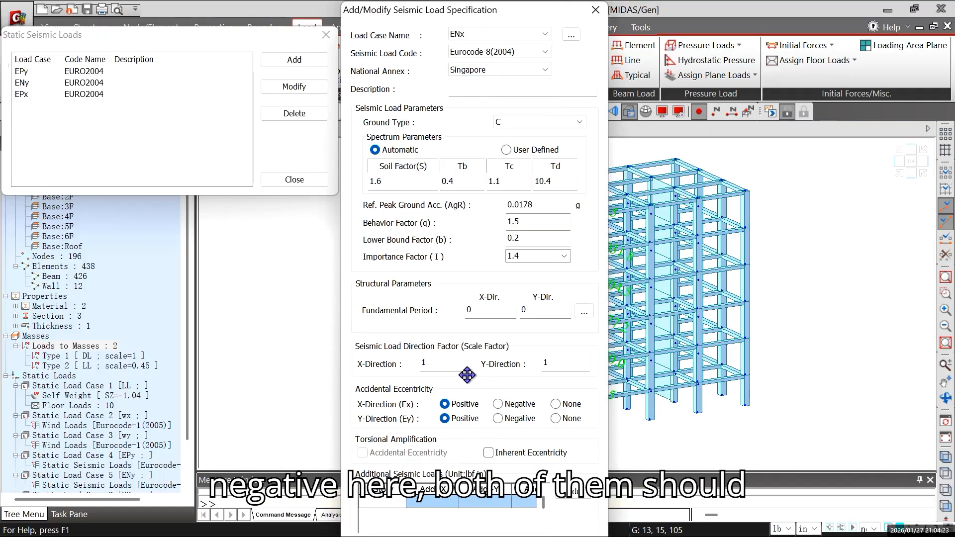
left_click(499, 404)
left_click(499, 419)
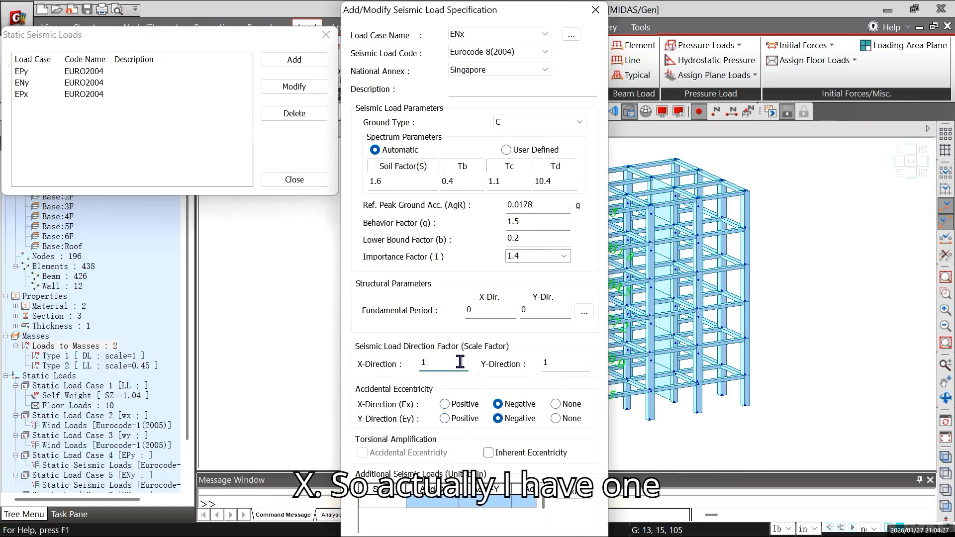
- Set the Y-direction scale factor of the ENx seismic load to 0, leaving inherent eccentricity off
left_click(567, 360)
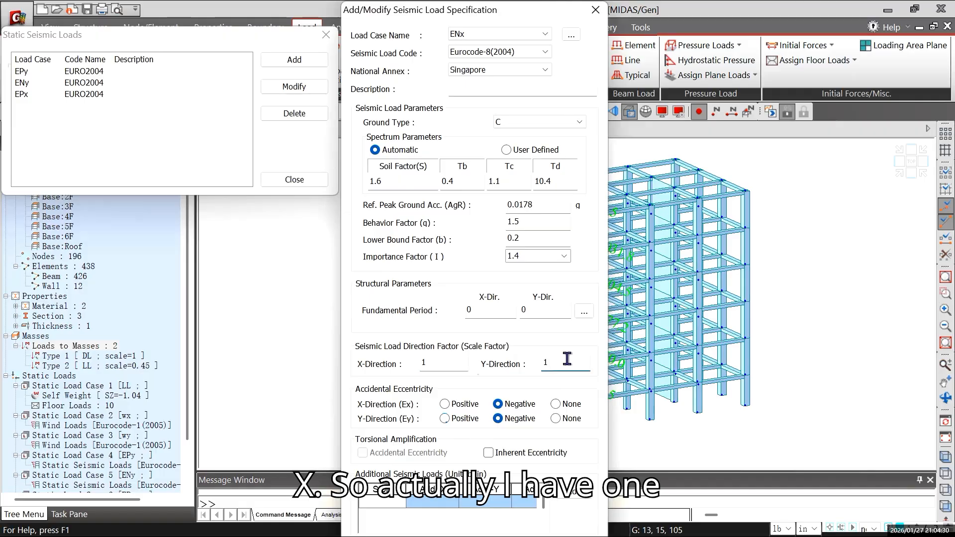
key("BackSpace")
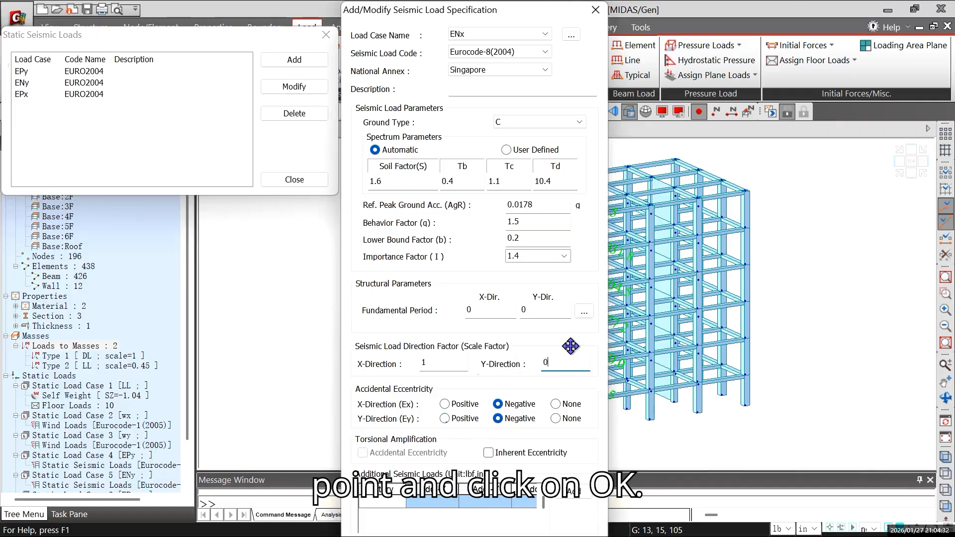
left_click(488, 454)
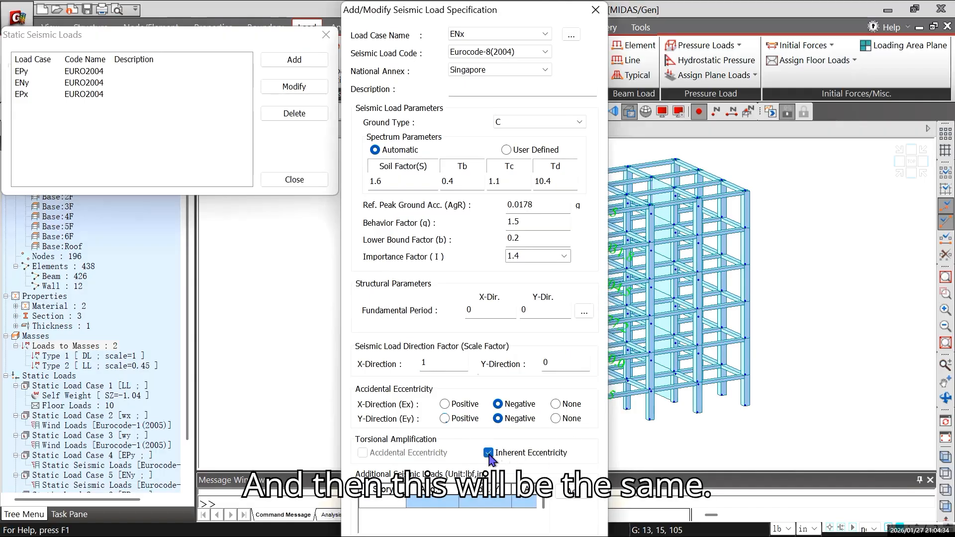
left_click(489, 453)
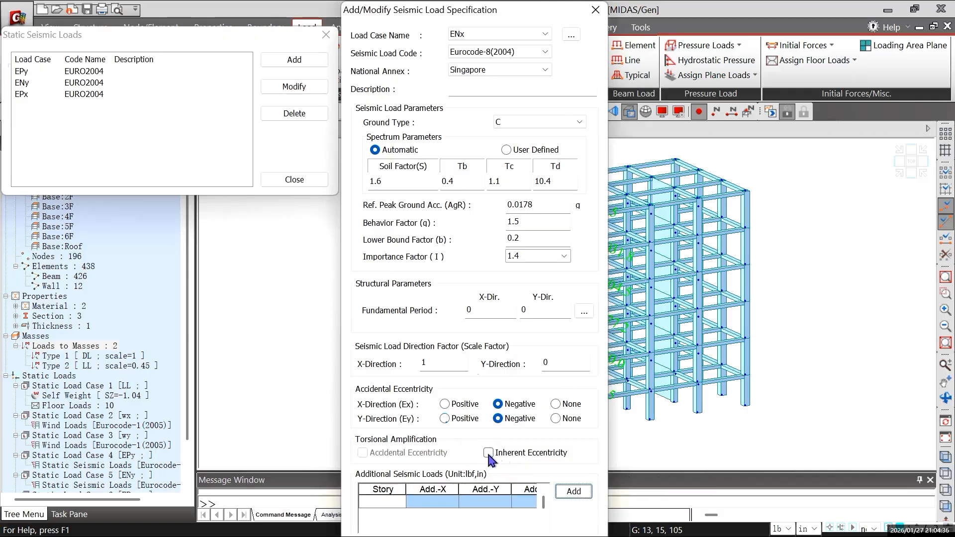
- Examine the ENx seismic load profile's story forces for the X, Y and combined X & Y directions
key("Return")
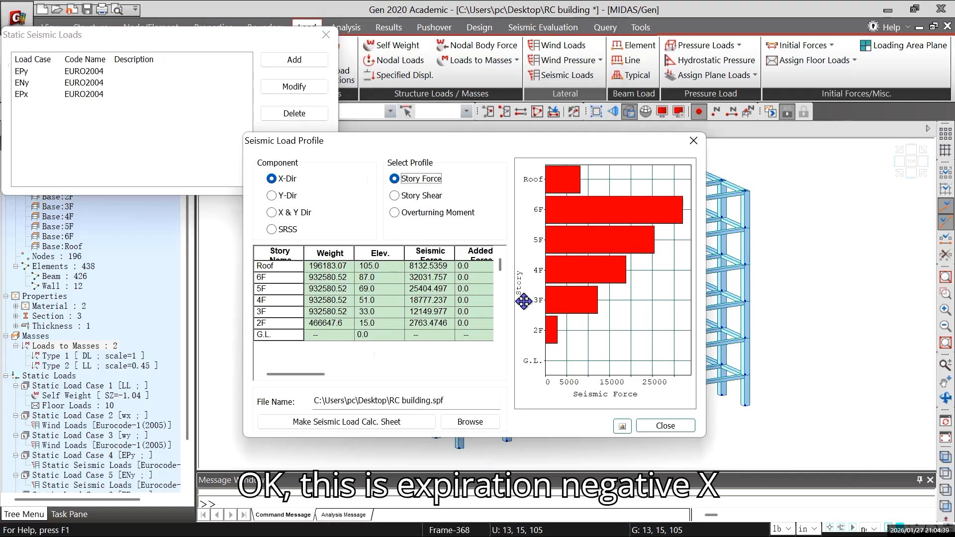
left_click(279, 195)
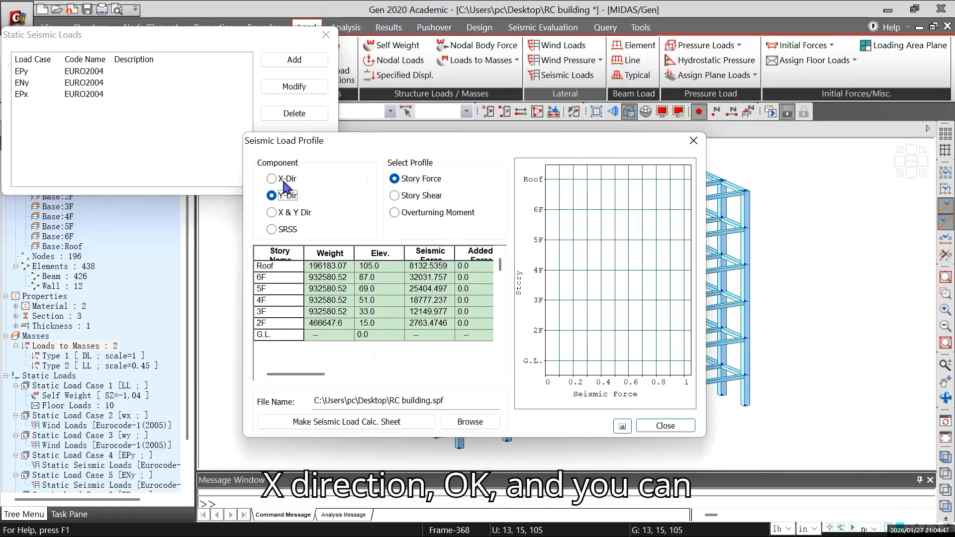
left_click(276, 180)
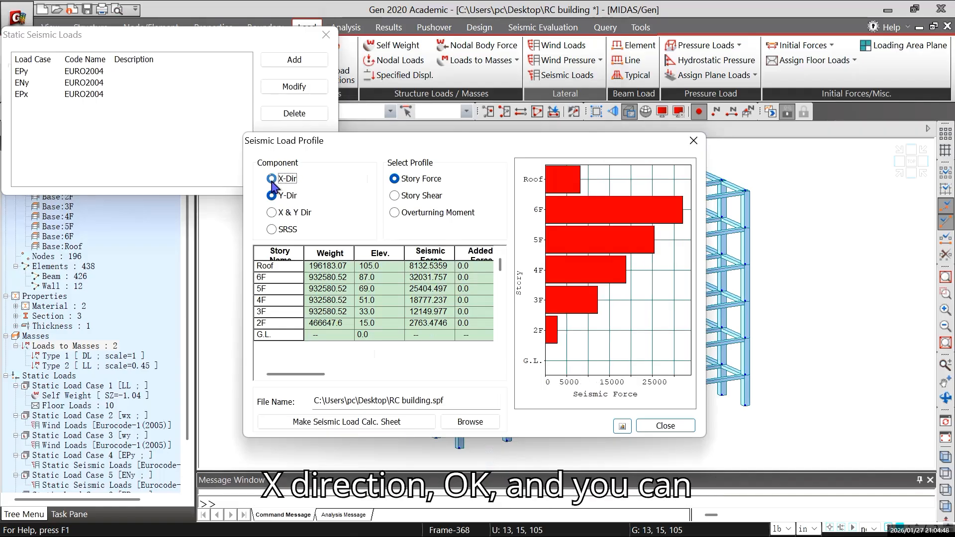
left_click(274, 214)
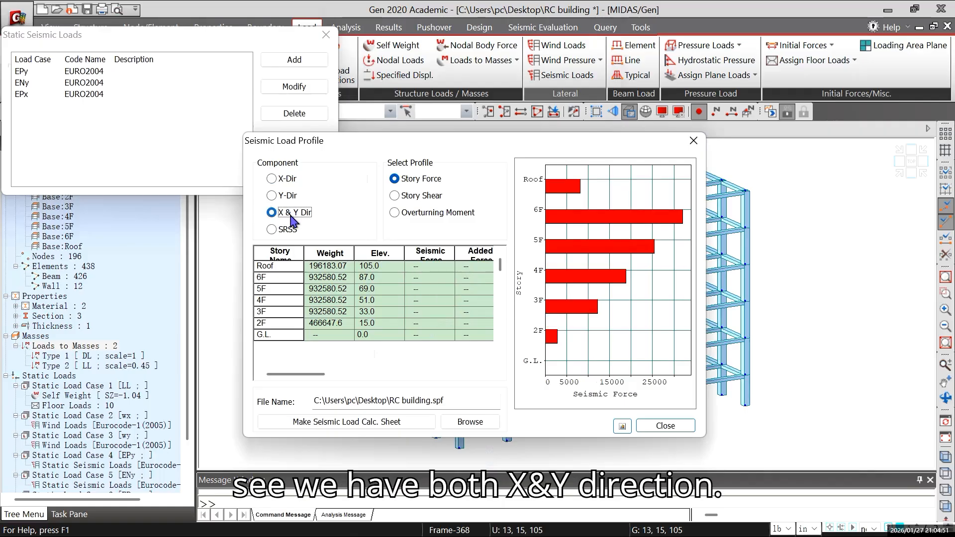
left_click(282, 197)
left_click(272, 179)
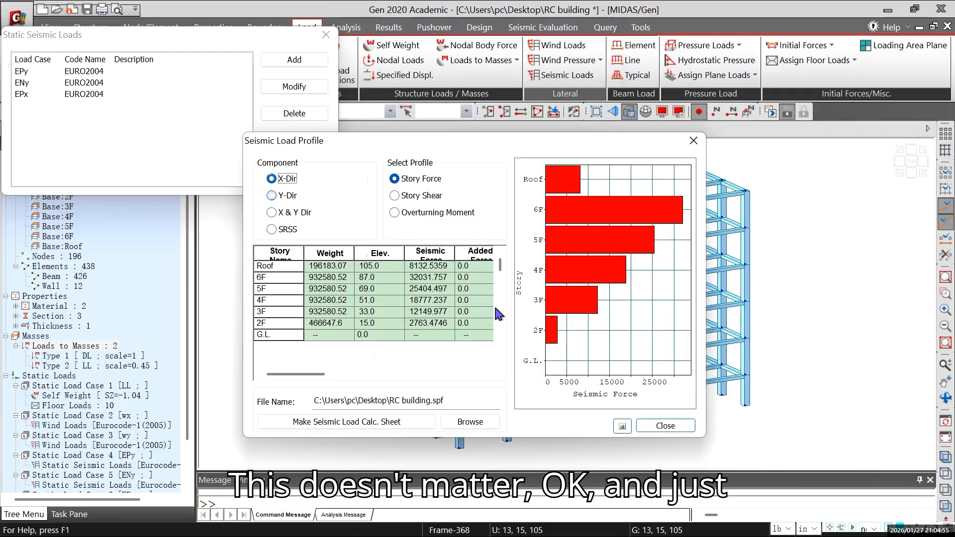
left_click(677, 424)
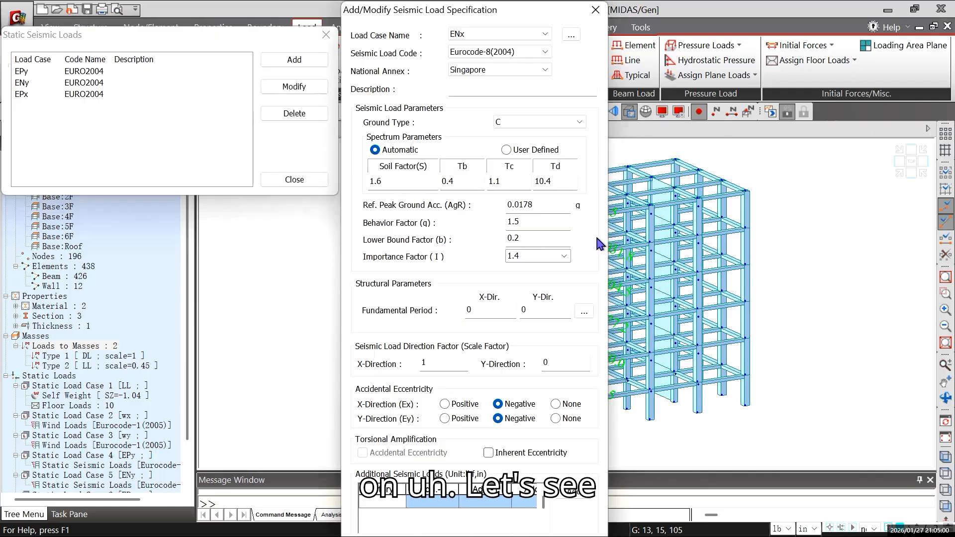
- Apply the ENx seismic load and close the seismic load definition and the static seismic loads list
mouse_move(605, 230)
left_mouse_down()
mouse_move(608, 157)
mouse_move(608, 230)
left_mouse_up()
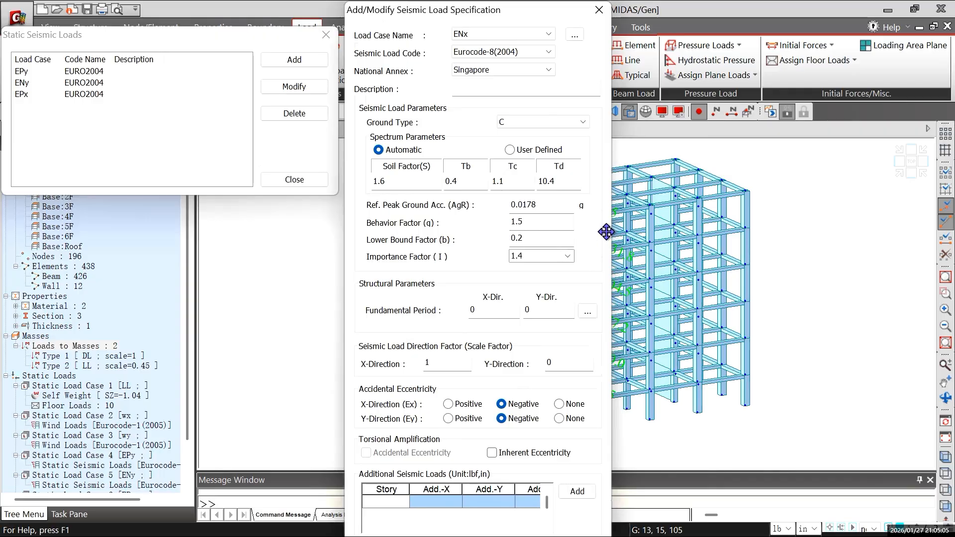
mouse_move(606, 231)
left_mouse_down()
mouse_move(592, 172)
mouse_move(601, 231)
left_mouse_up()
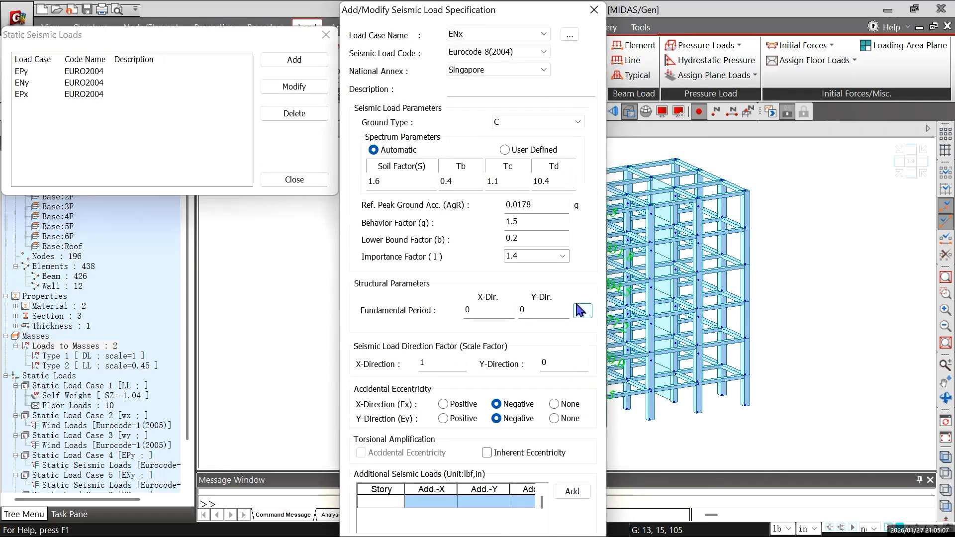
left_click_drag(604, 236, 609, 185)
key("Return")
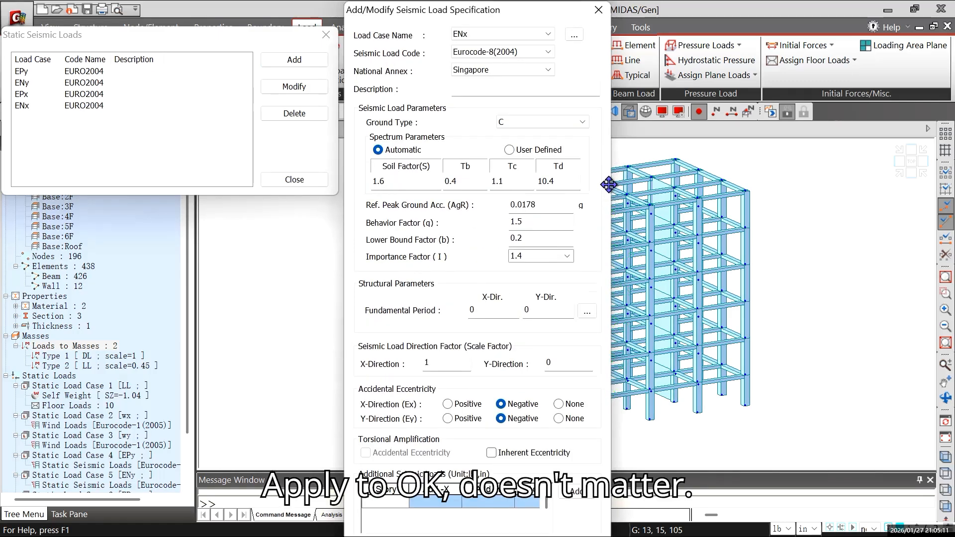
left_click_drag(607, 293, 597, 205)
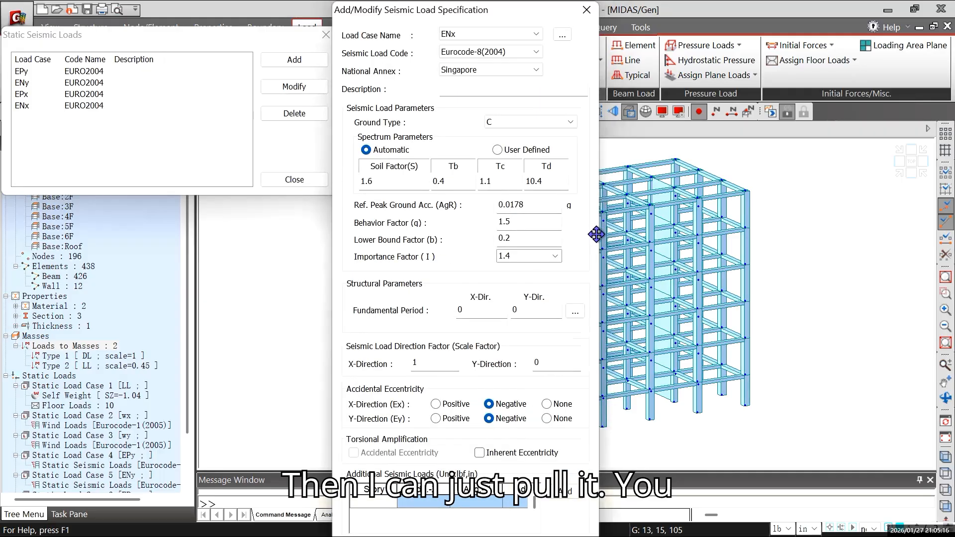
left_click(586, 10)
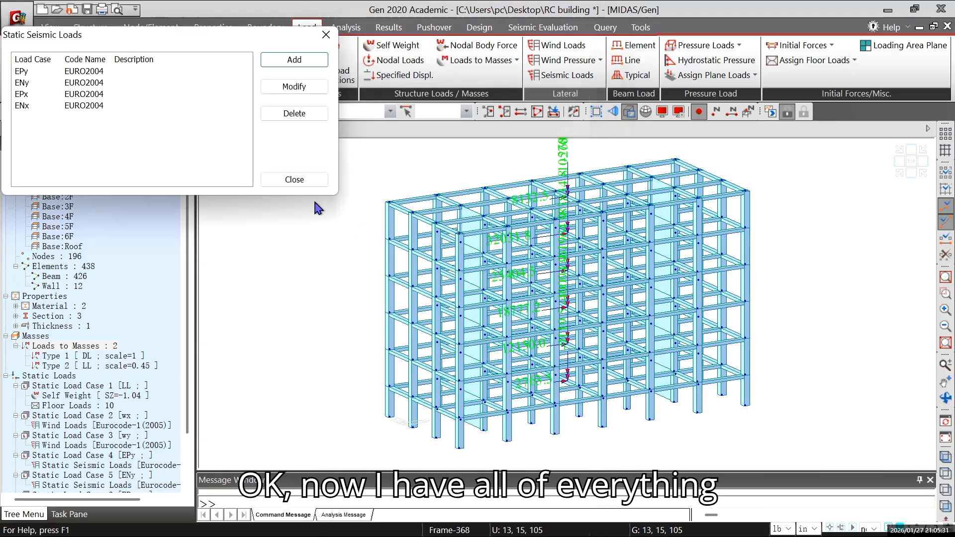
left_click(304, 182)
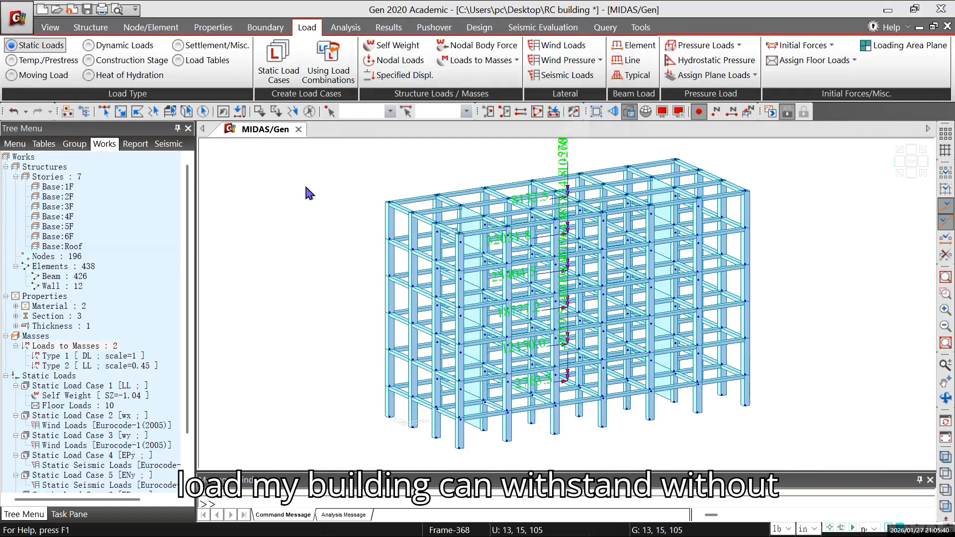
- Display the static seismic loads of load case EPx on the building model
scroll(181, 332, "down", 2)
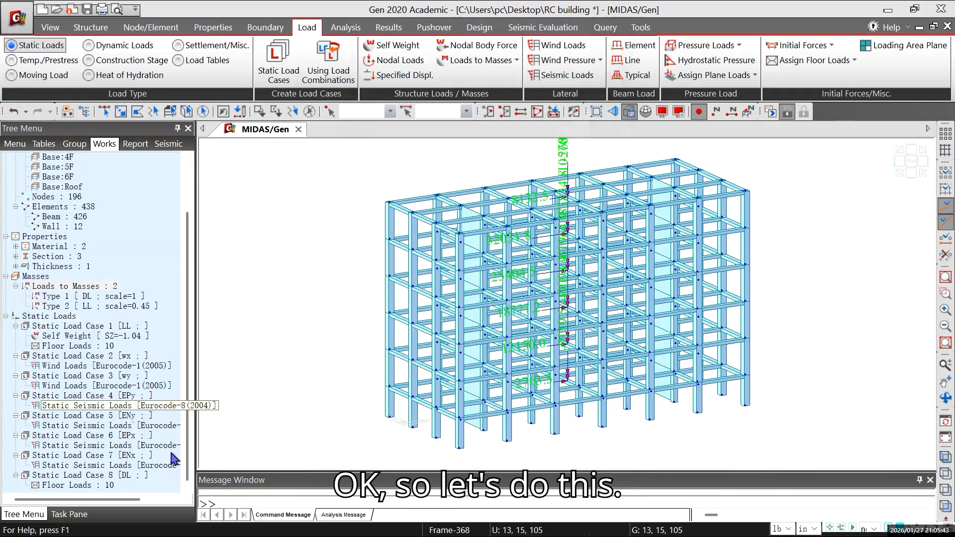
left_click(152, 436)
left_click(155, 406)
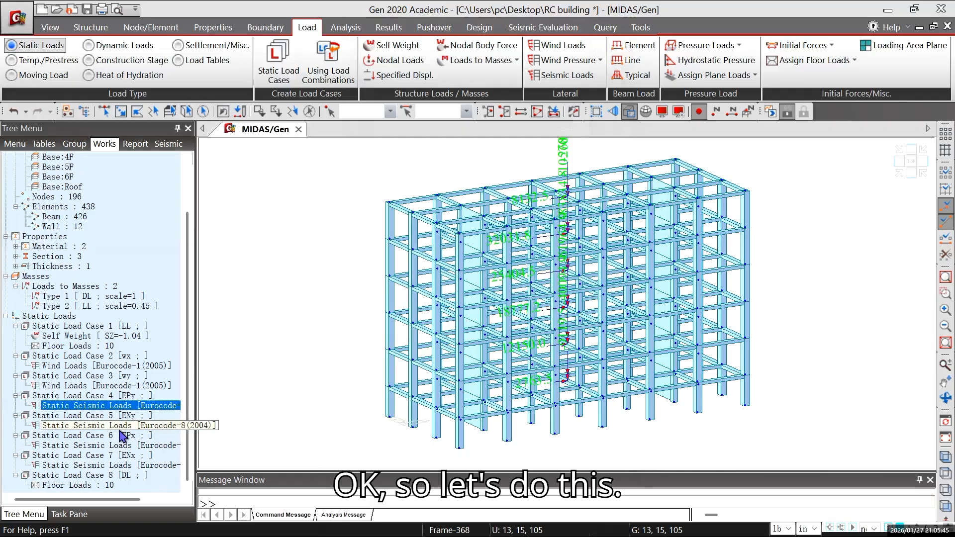
left_click(133, 446)
right_click(130, 446)
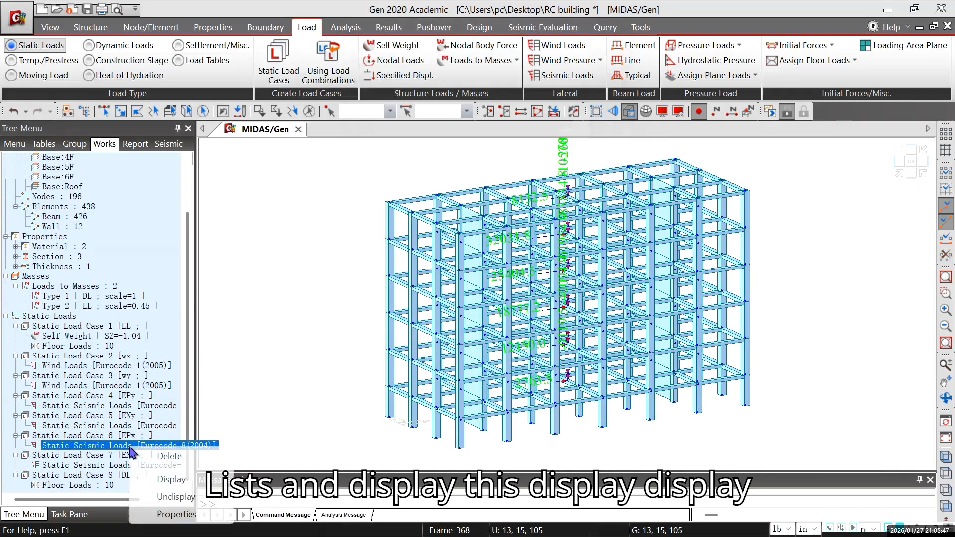
left_click(182, 481)
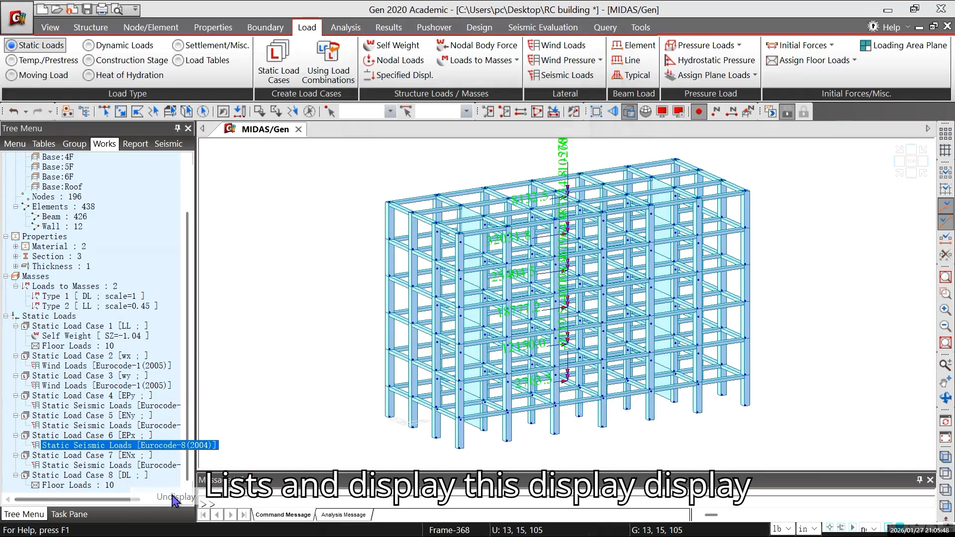
right_click(127, 444)
left_click(168, 476)
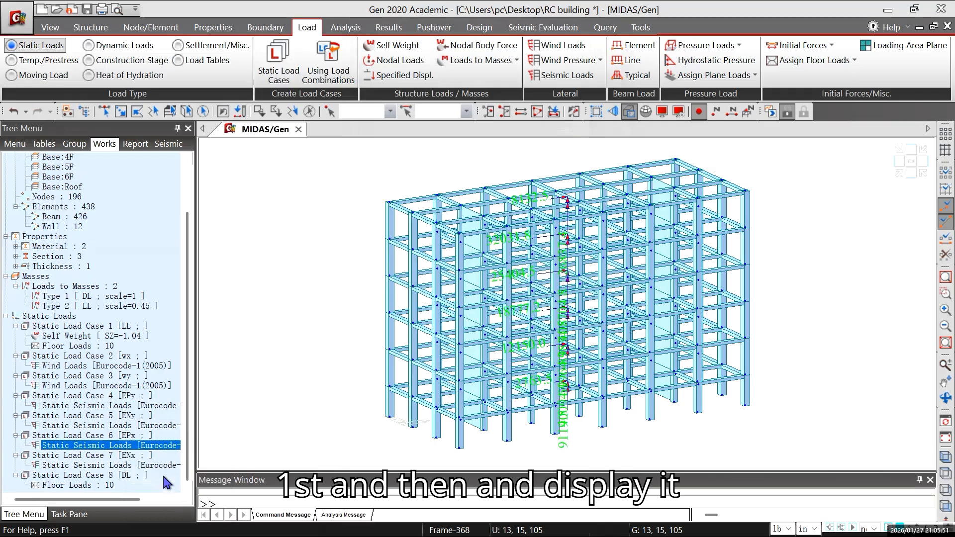
- Hide the EPx static seismic loads, redisplay them in the front elevation, and return to the isometric view
right_click(139, 446)
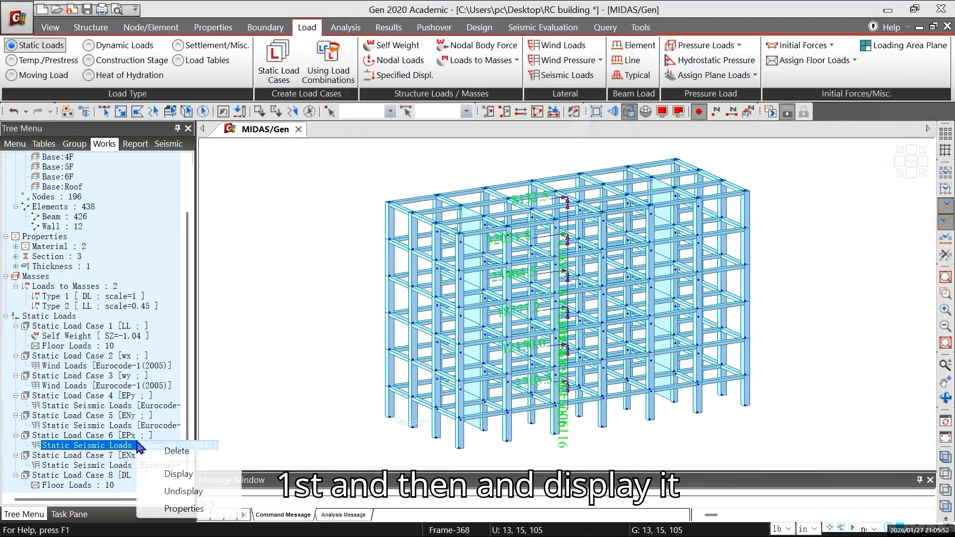
left_click(182, 492)
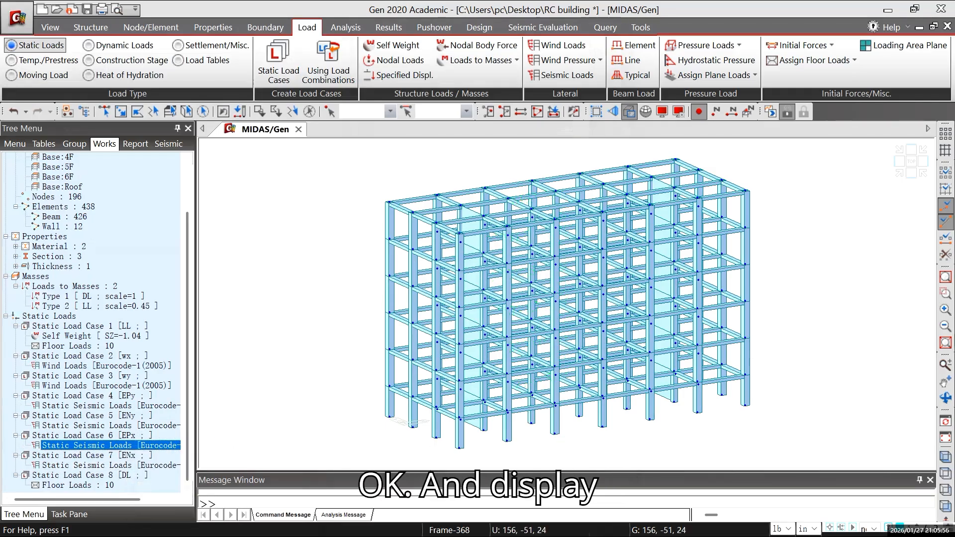
left_click(946, 505)
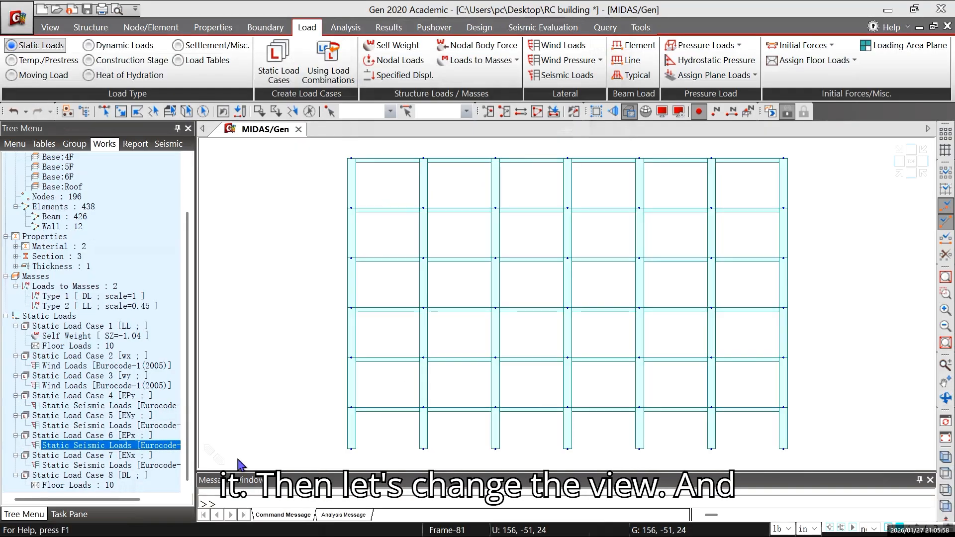
right_click(140, 446)
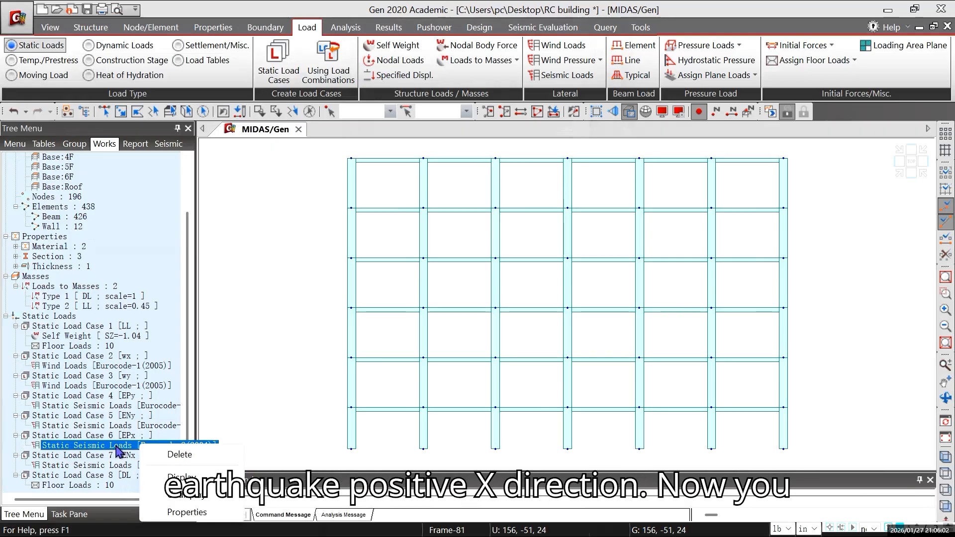
left_click(175, 478)
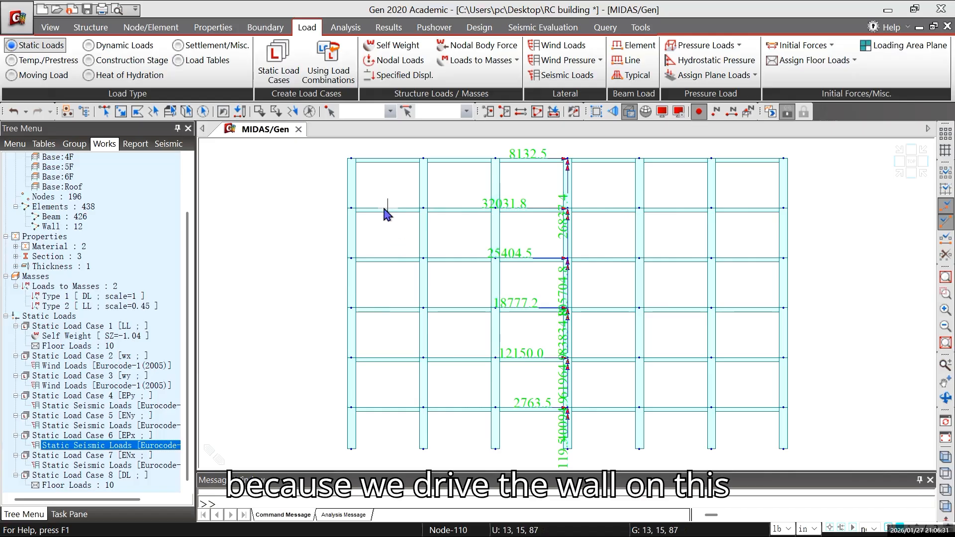
left_click(947, 459)
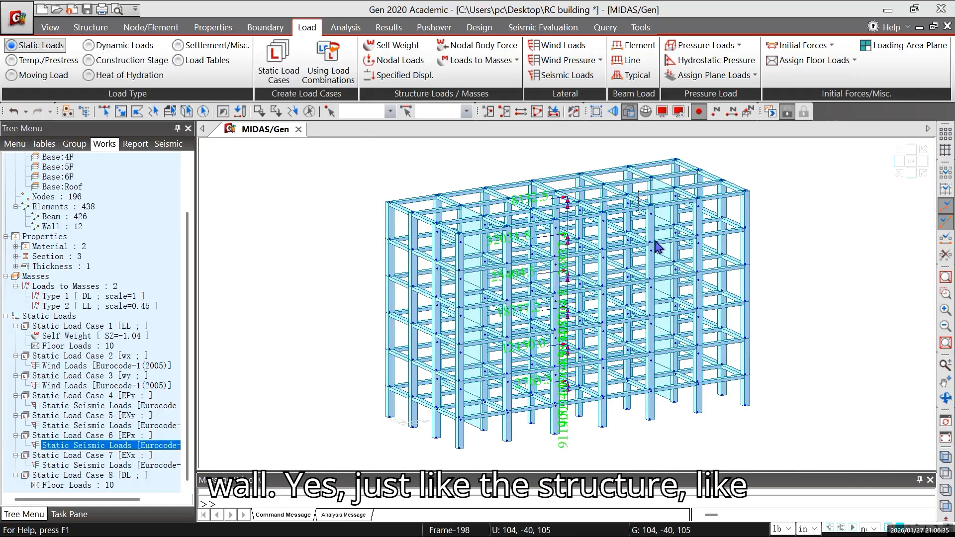